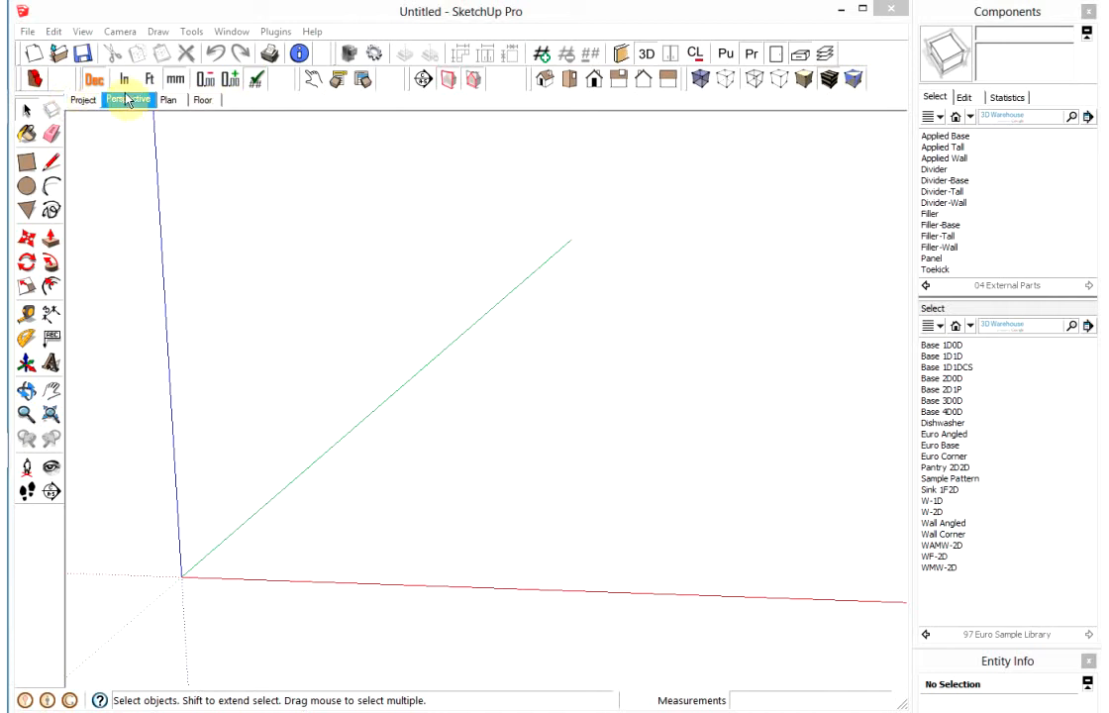
# Step: Look through the Plan, Floor, Project and Perspective scenes of the empty model
pyautogui.click(164, 101)
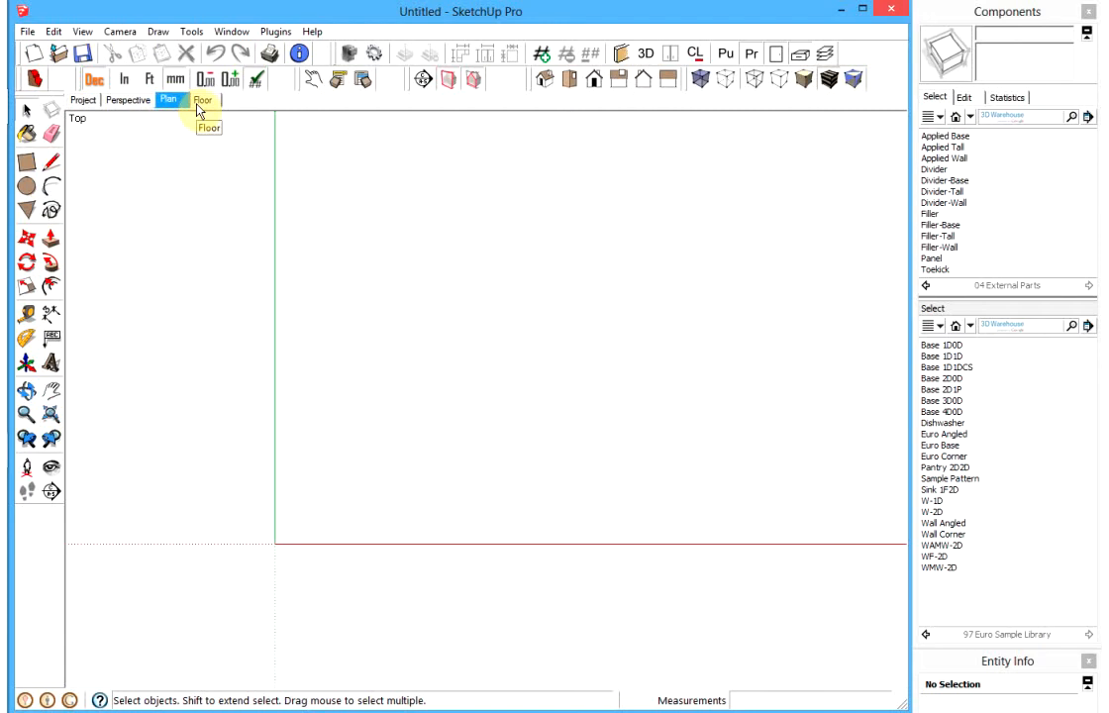
pyautogui.click(202, 101)
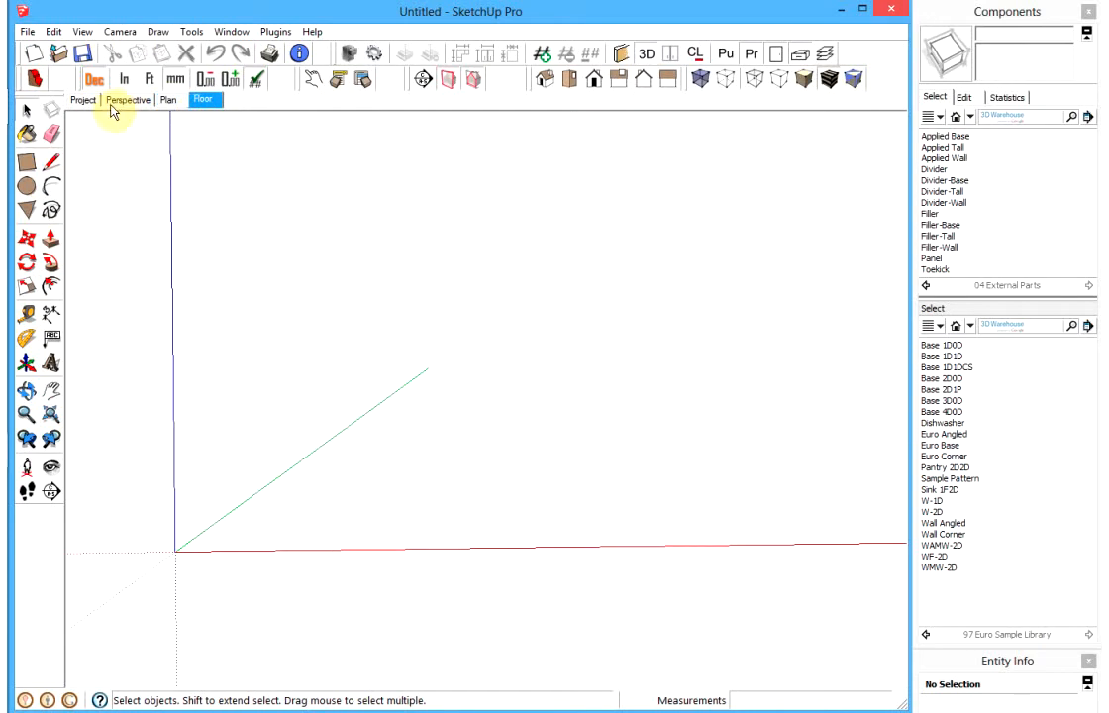
pyautogui.click(84, 102)
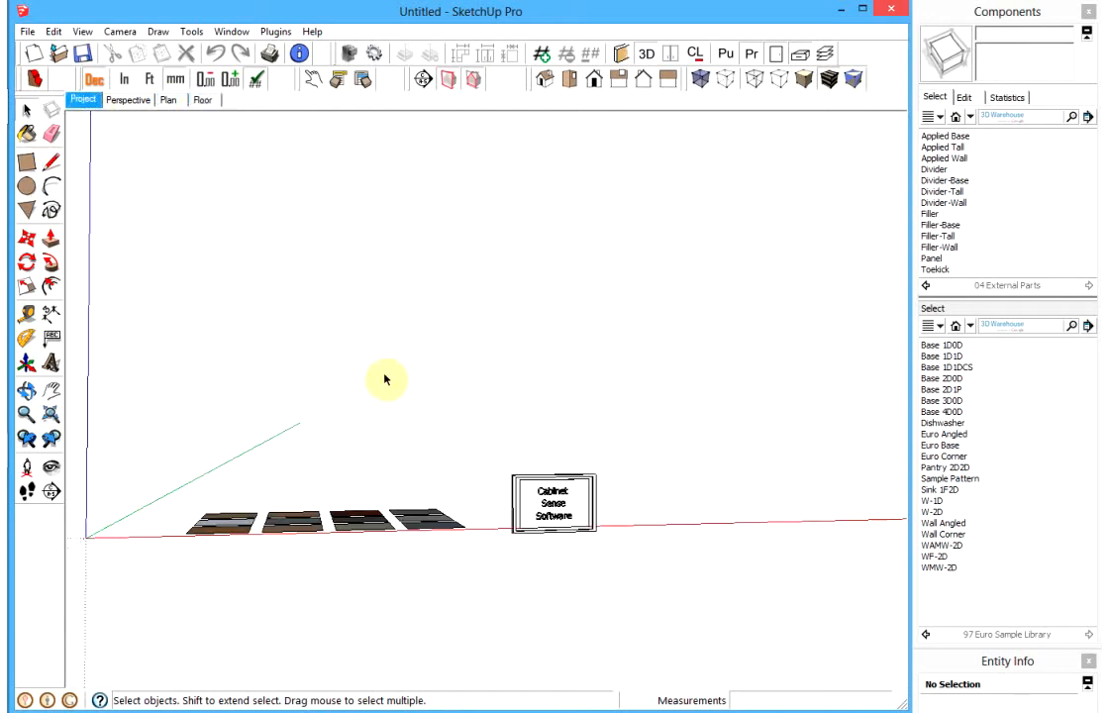
pyautogui.click(139, 103)
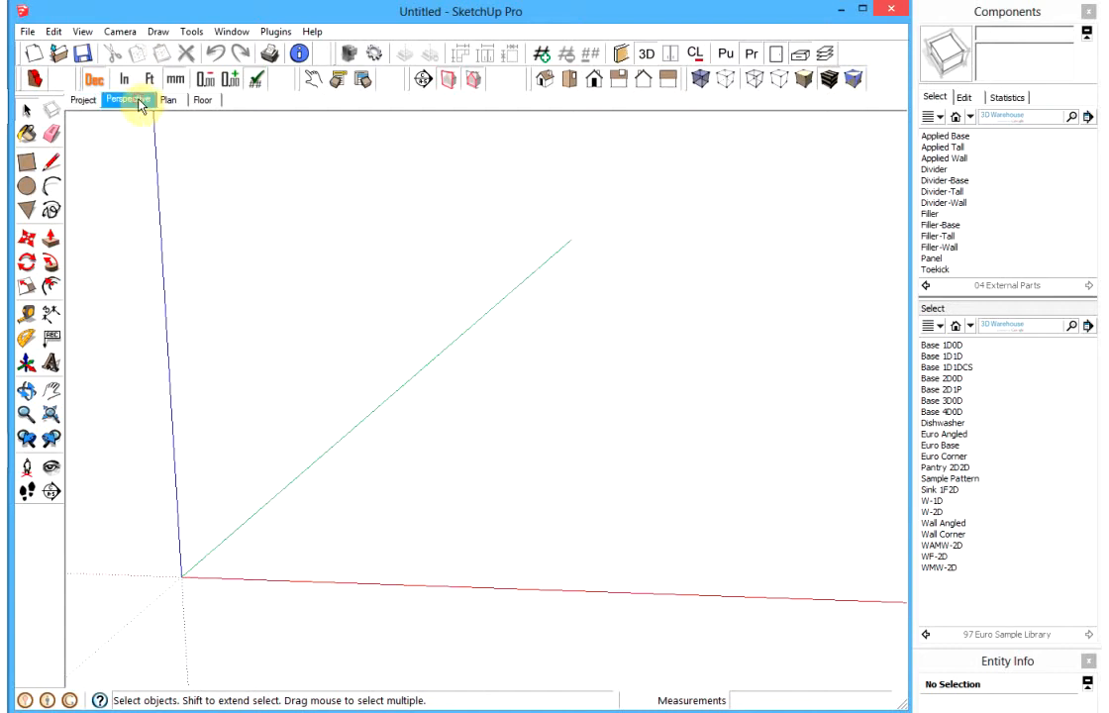
# Step: In the Plan scene, set the units to feet and draw a 4' wall from the origin along the green axis
pyautogui.click(166, 103)
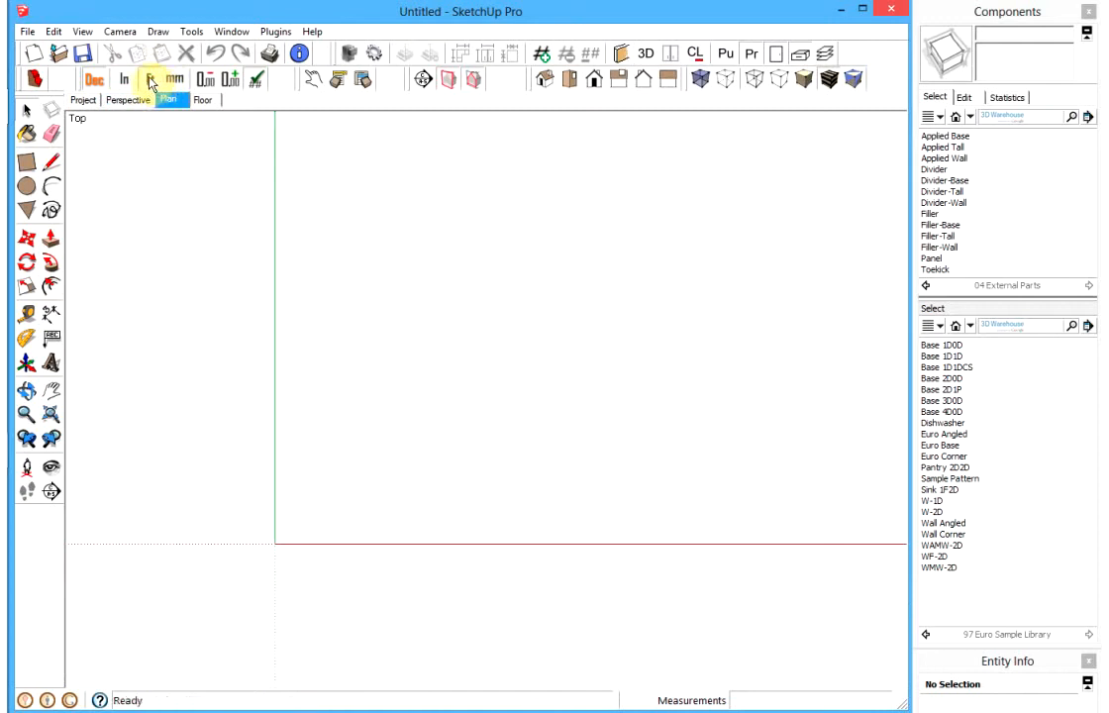
pyautogui.click(620, 55)
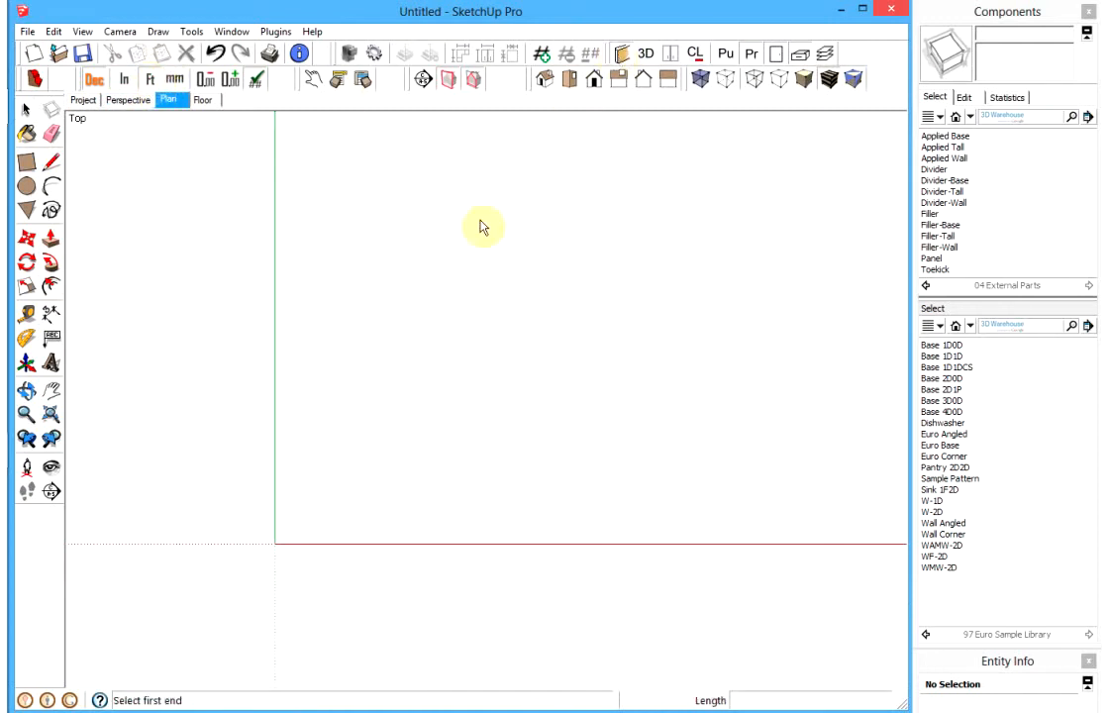
pyautogui.click(275, 542)
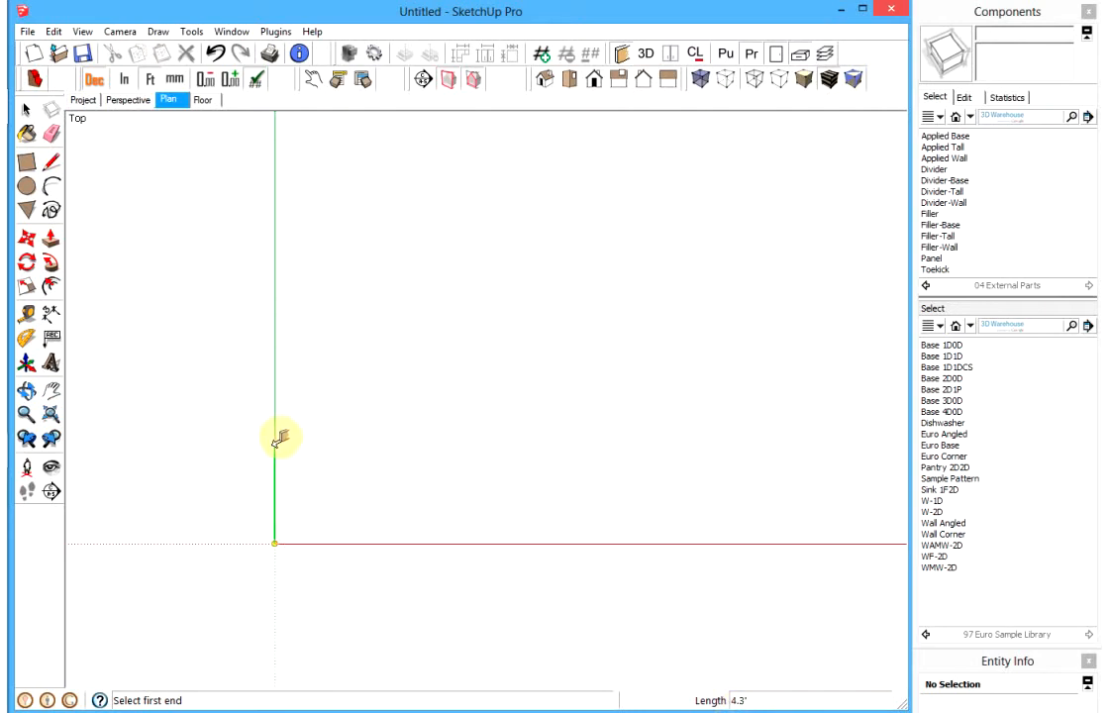
pyautogui.press('Return')
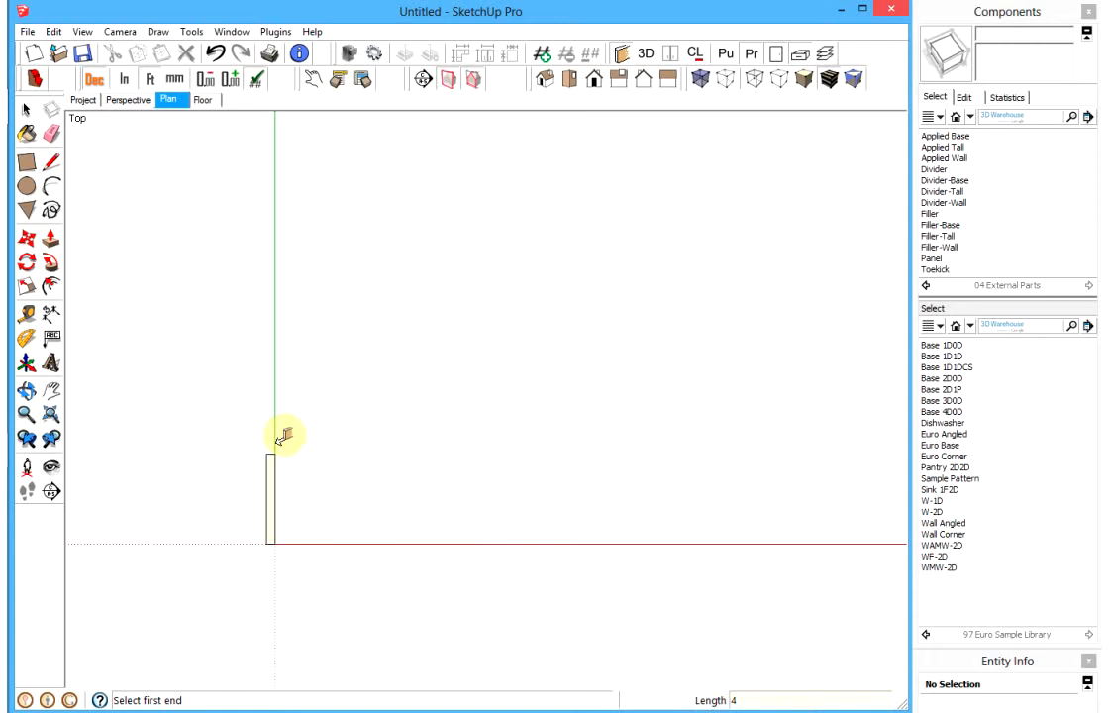
# Step: Continue from the 4' wall with a 16' wall along the red direction, and a 16' wall running back down parallel to the green axis
pyautogui.click(275, 453)
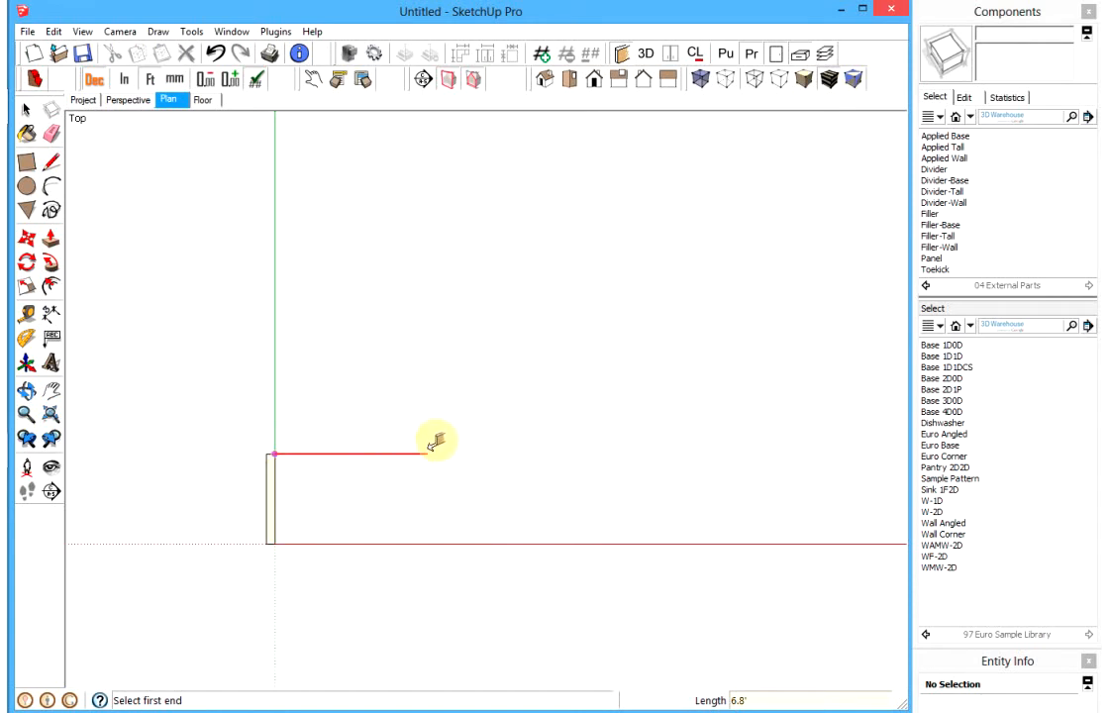
pyautogui.write('16')
pyautogui.press('Return')
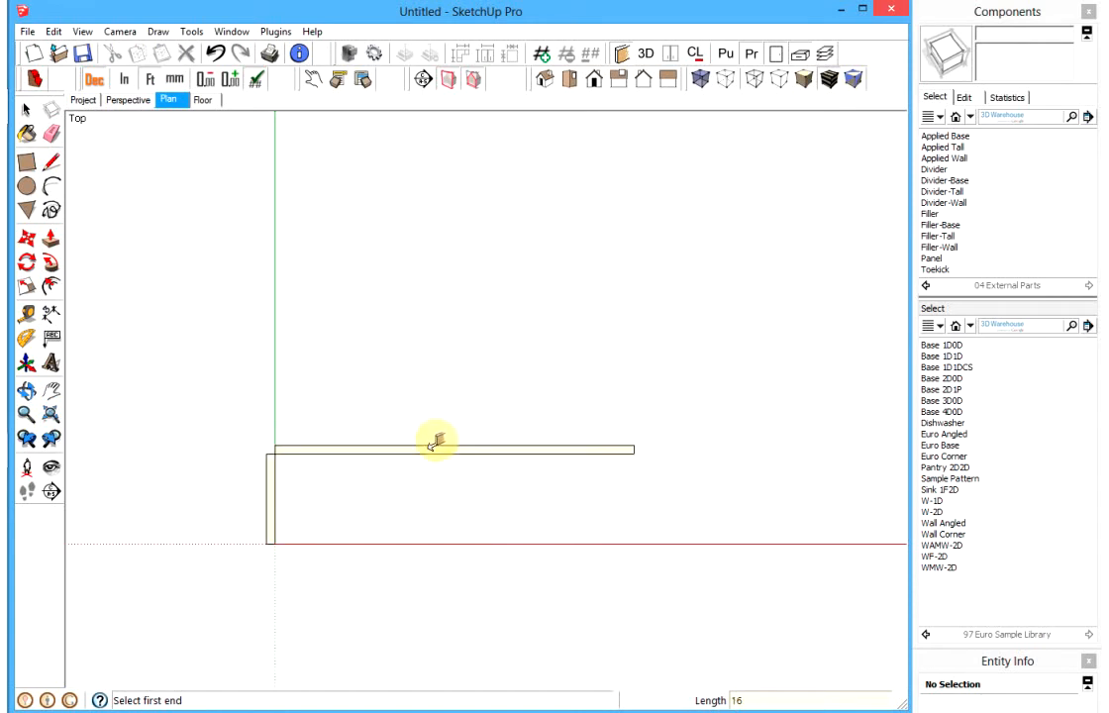
pyautogui.click(635, 453)
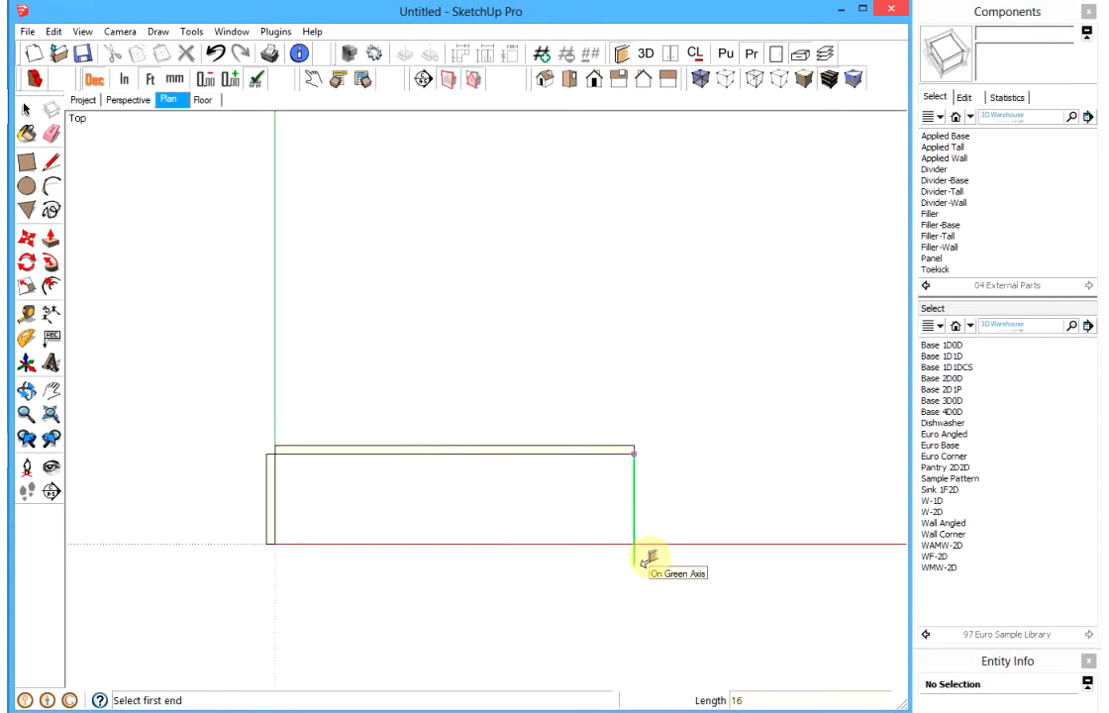
pyautogui.press('Return')
pyautogui.scroll(-4, 642, 564)
pyautogui.keyDown('shift'); pyautogui.moveTo(574, 584); pyautogui.dragTo(541, 261, button='middle'); pyautogui.keyUp('shift')
pyautogui.scroll(1, 541, 259)
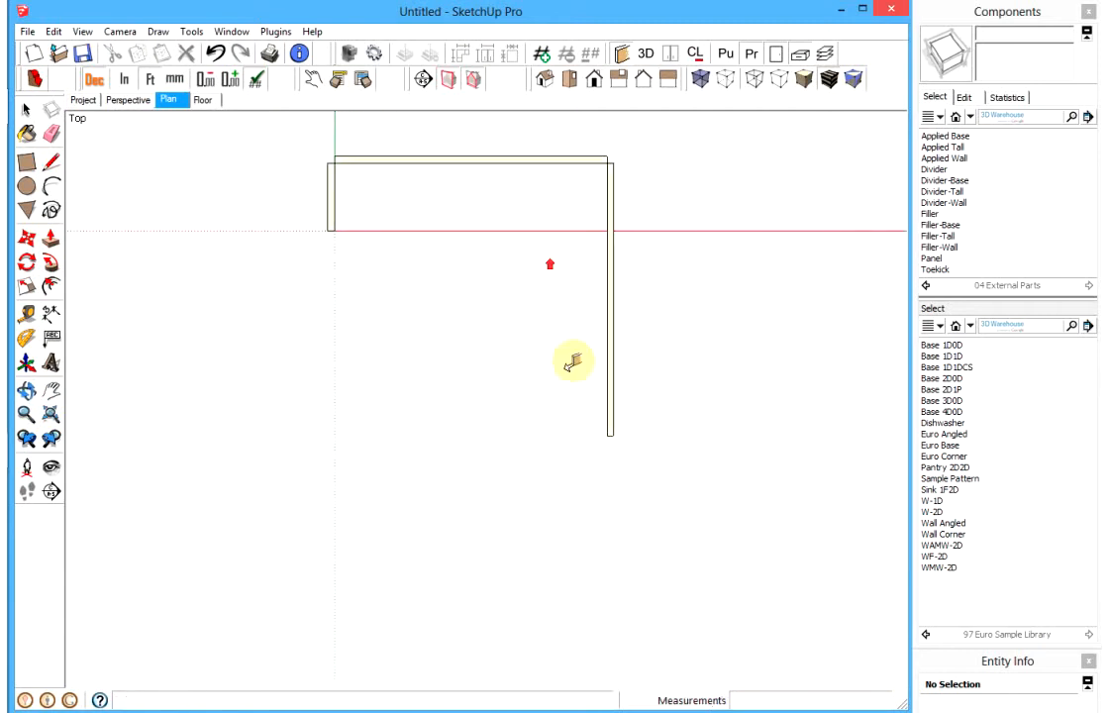
# Step: Start the bay with a 3' wall angled outward 45 degrees from the side wall's end, followed by a 6' straight wall
pyautogui.click(608, 435)
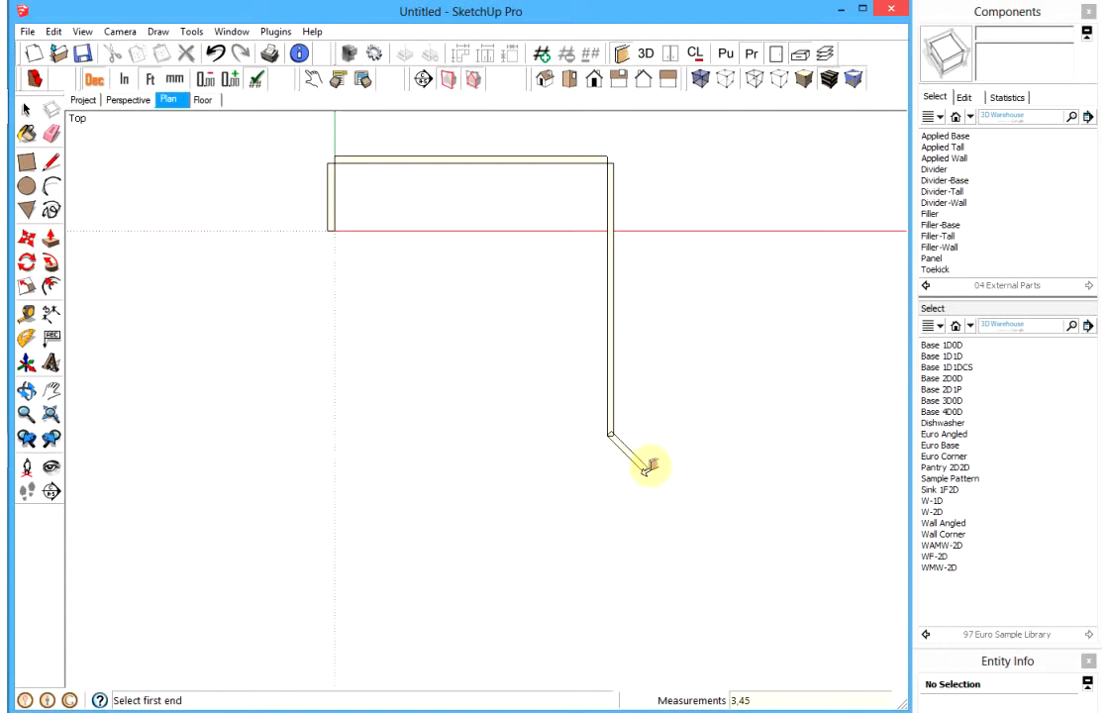
pyautogui.click(644, 470)
pyautogui.write('6')
pyautogui.press('Return')
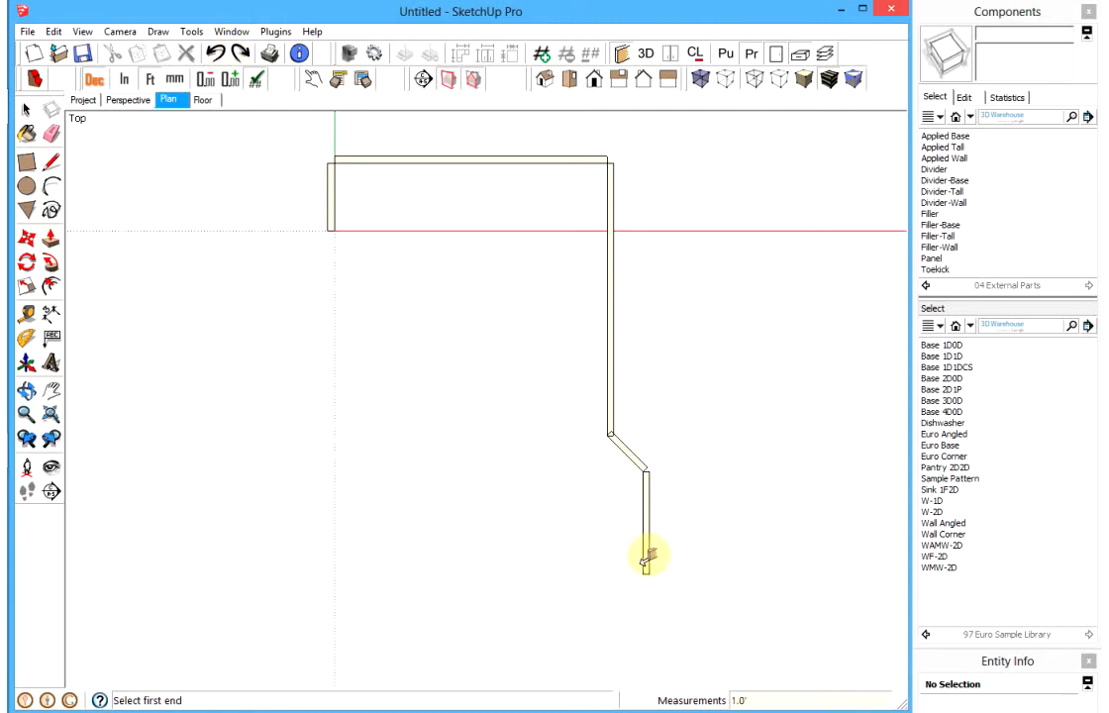
# Step: Close the bay with a 3' wall angled 45 degrees back inward, and continue straight down with another side wall section
pyautogui.write('3,')
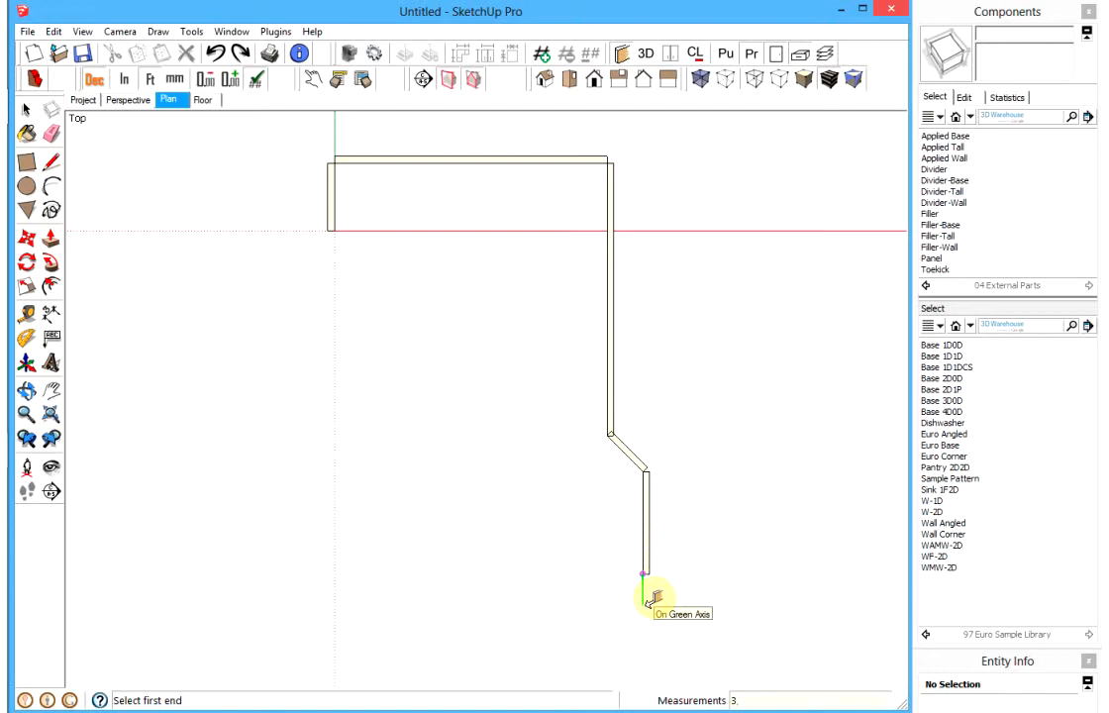
pyautogui.write('.45')
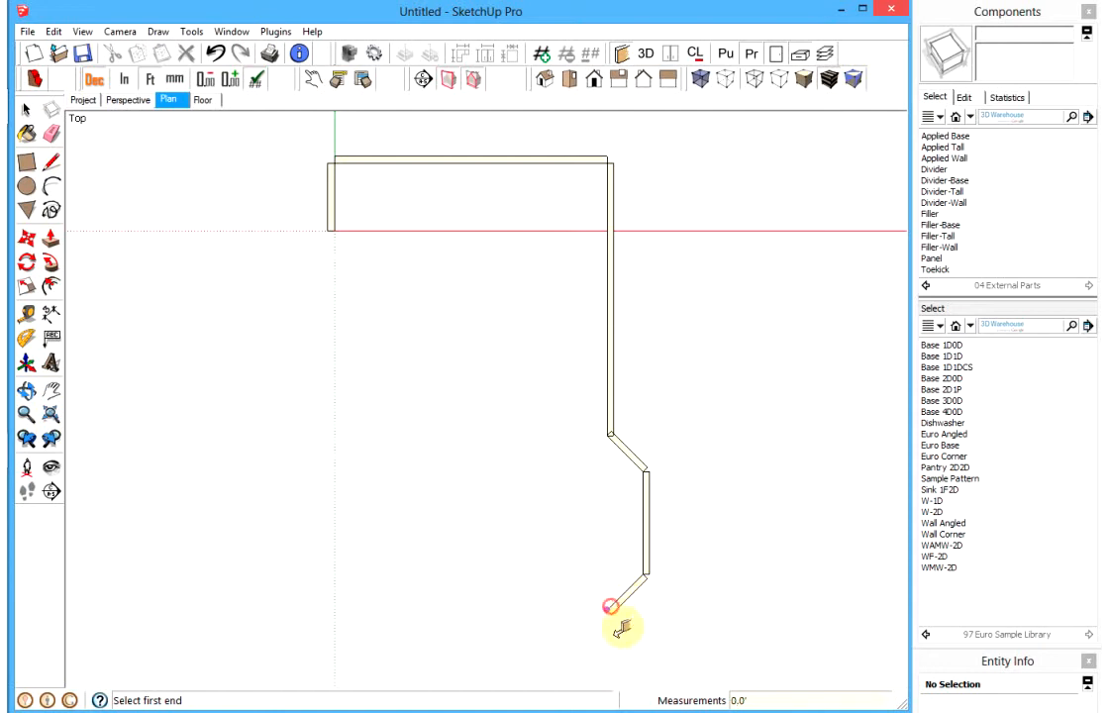
pyautogui.click(608, 610)
pyautogui.press('Return')
pyautogui.scroll(-3, 609, 555)
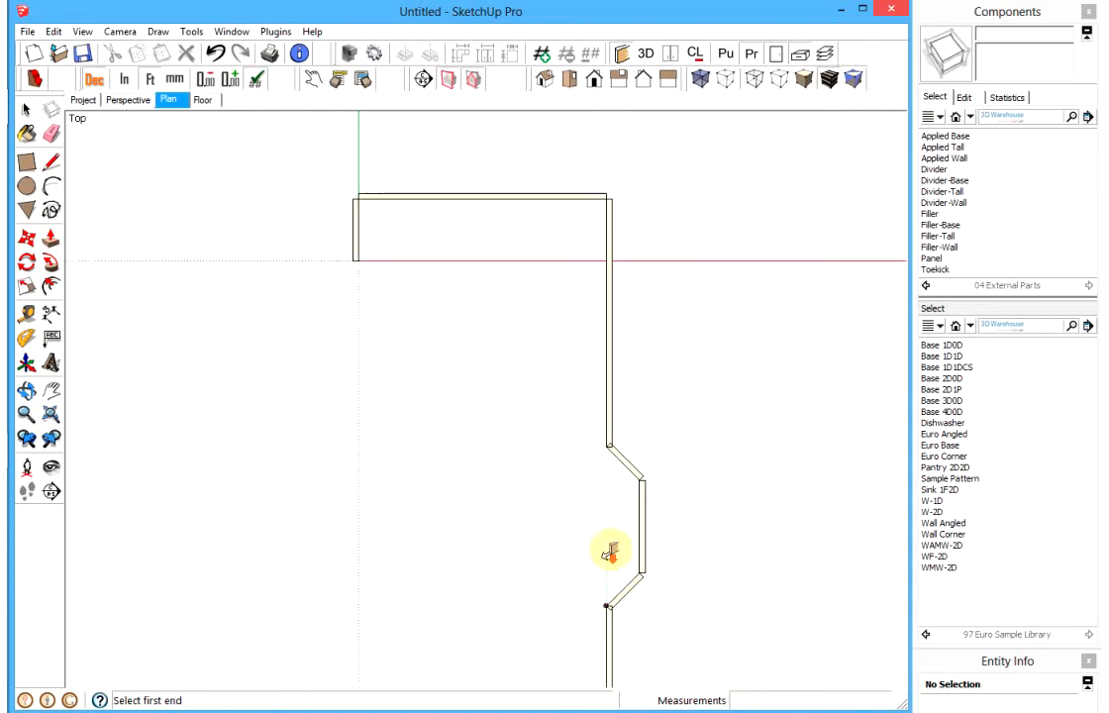
# Step: Draw a 16' wall across to the green axis line and a wall about 16' long back up towards the origin, leaving an opening
pyautogui.keyDown('shift'); pyautogui.moveTo(582, 495); pyautogui.dragTo(569, 352, button='middle'); pyautogui.keyUp('shift')
pyautogui.click(594, 524)
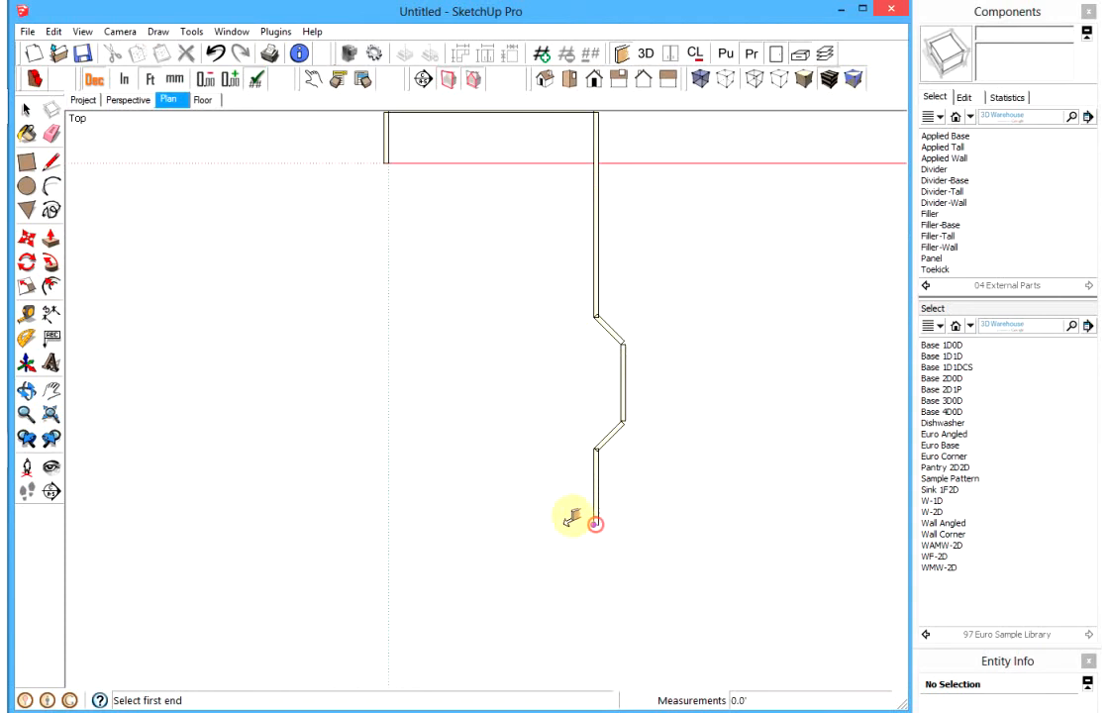
pyautogui.click(387, 524)
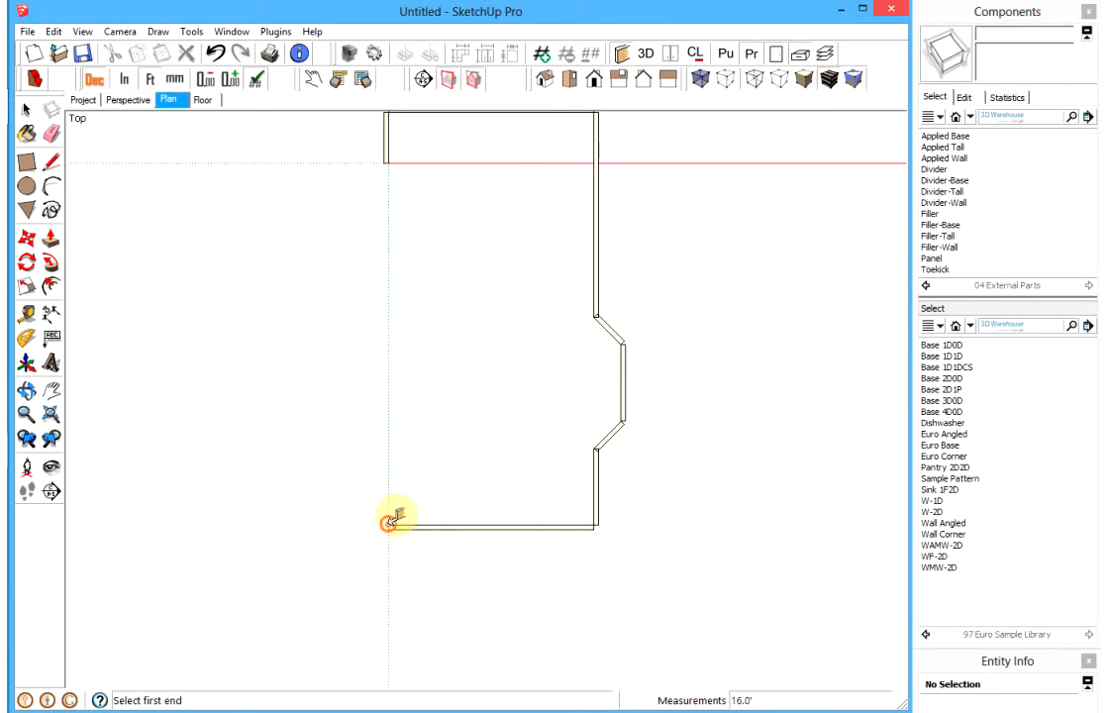
pyautogui.click(405, 308)
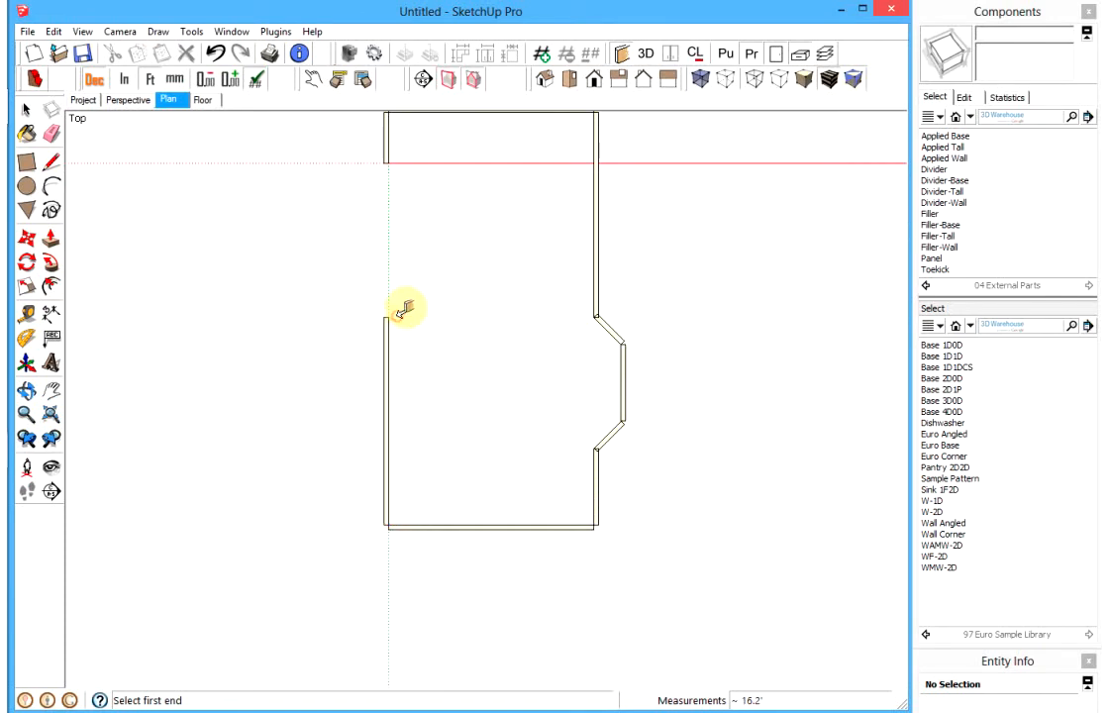
pyautogui.click(125, 99)
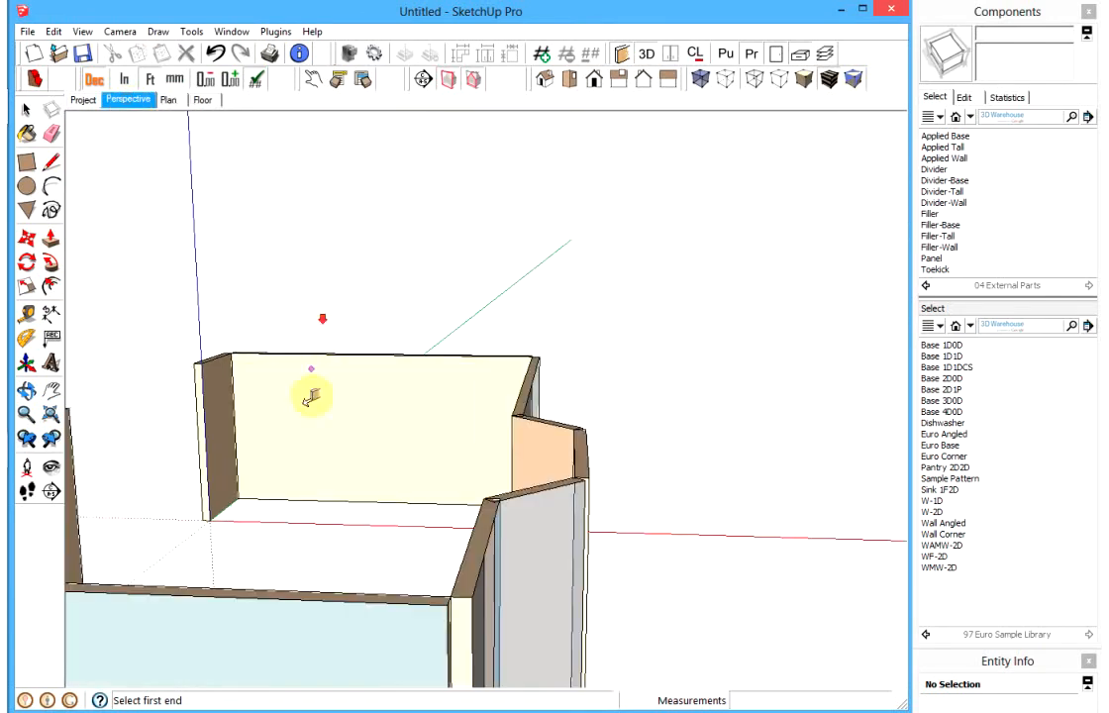
pyautogui.moveTo(312, 466); pyautogui.dragTo(527, 455, button='middle')
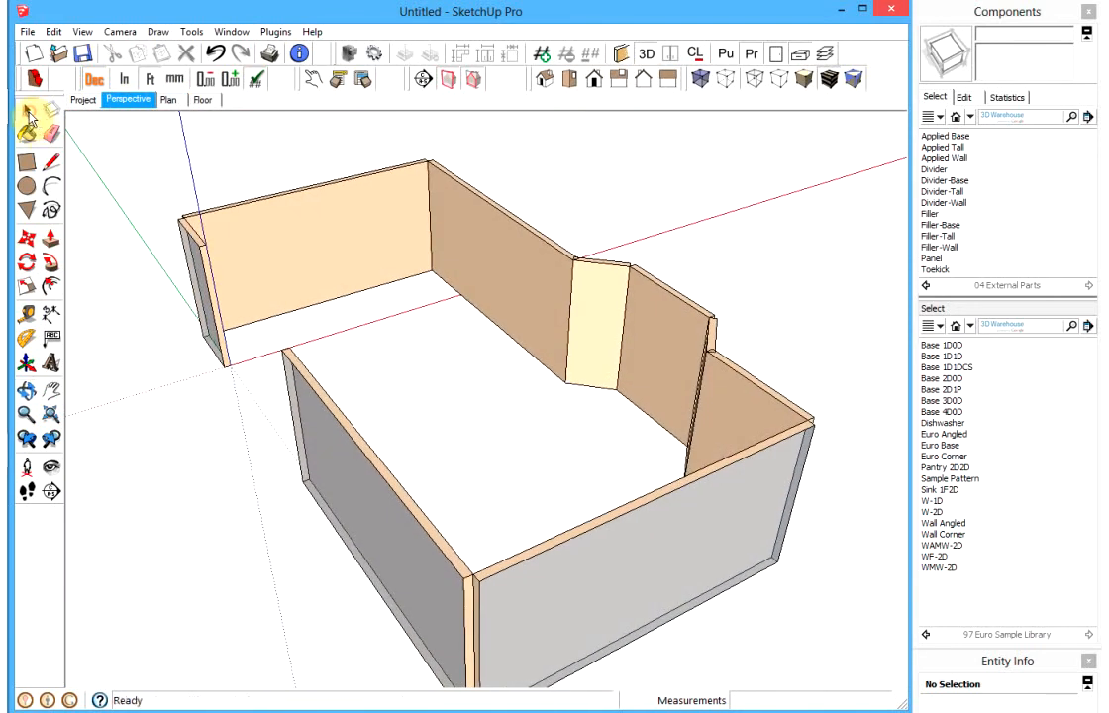
# Step: In the Plan scene, place a Euro Corner base cabinet and a Wall Angled cabinet where the back wall meets the bay-side wall
pyautogui.click(168, 99)
pyautogui.keyDown('shift'); pyautogui.moveTo(475, 299); pyautogui.dragTo(454, 351, button='middle'); pyautogui.keyUp('shift')
pyautogui.scroll(3, 454, 352)
pyautogui.keyDown('shift'); pyautogui.moveTo(459, 303); pyautogui.dragTo(458, 317, button='middle'); pyautogui.keyUp('shift')
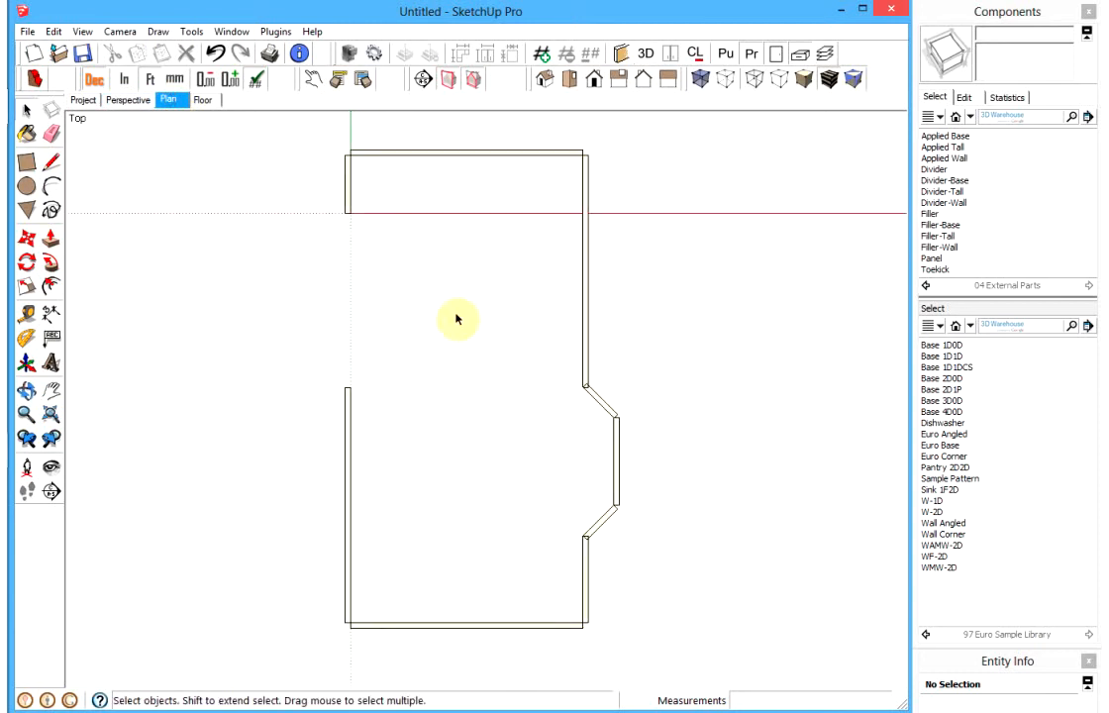
pyautogui.click(937, 457)
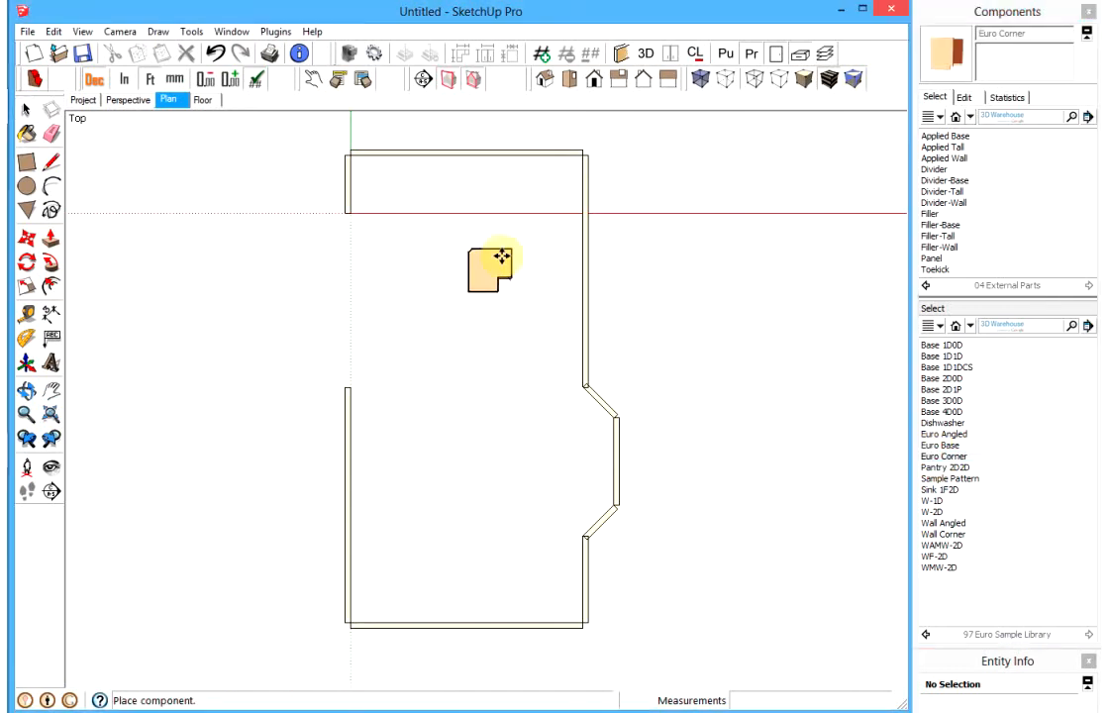
pyautogui.click(567, 188)
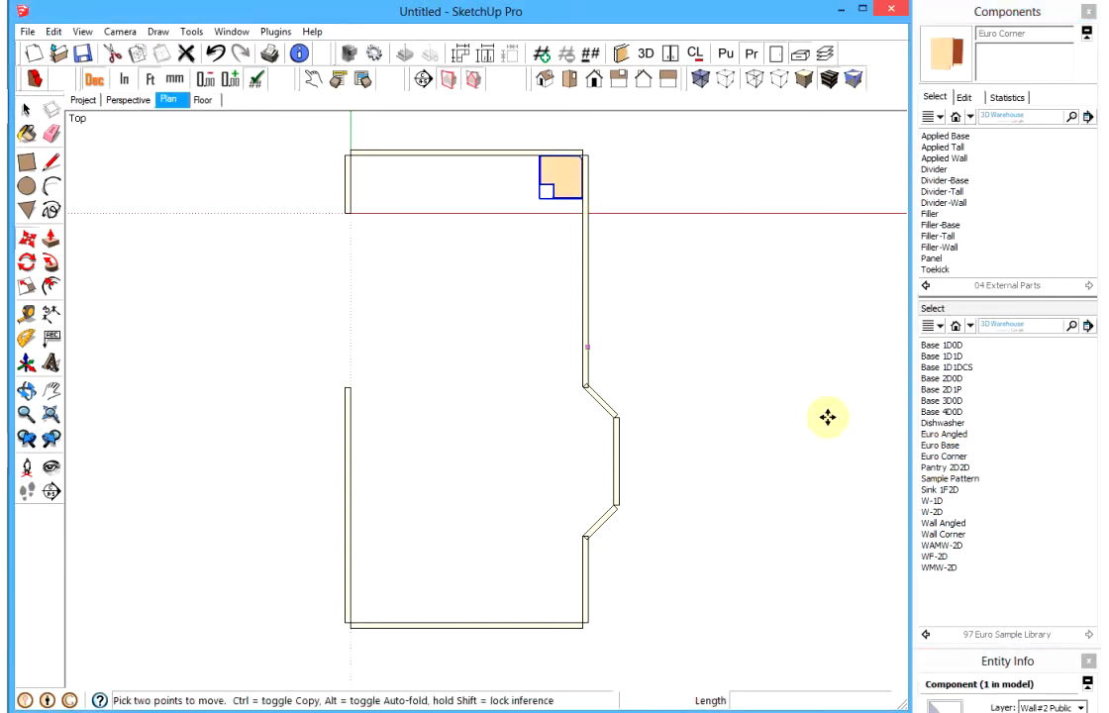
pyautogui.click(943, 524)
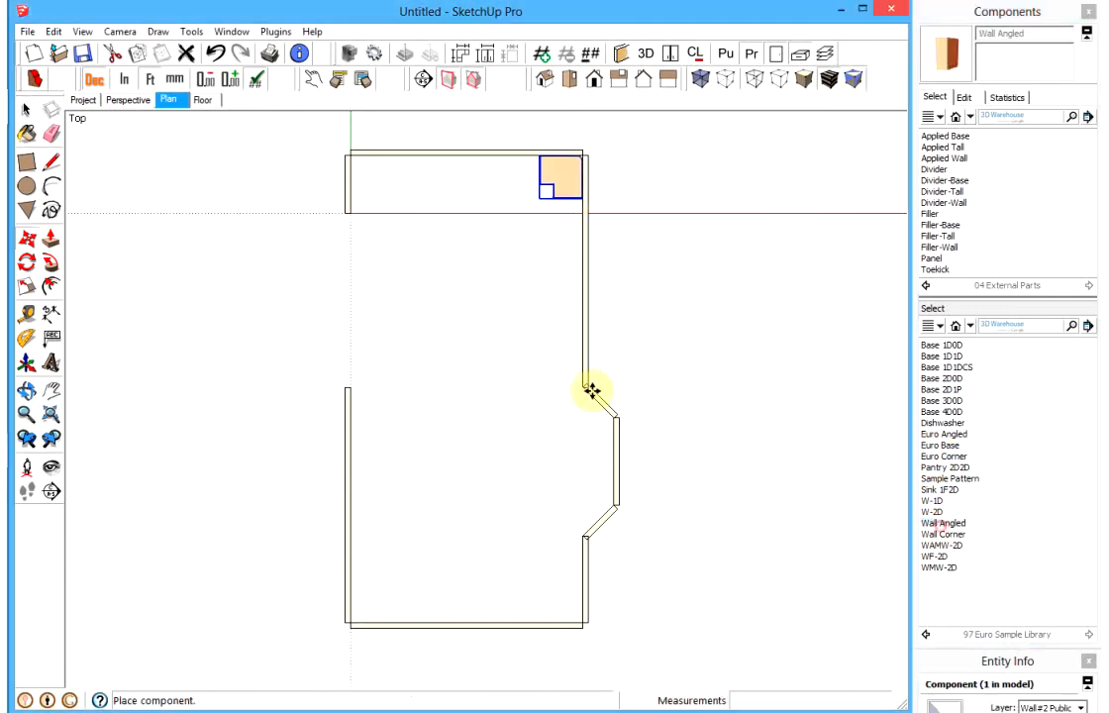
pyautogui.click(567, 183)
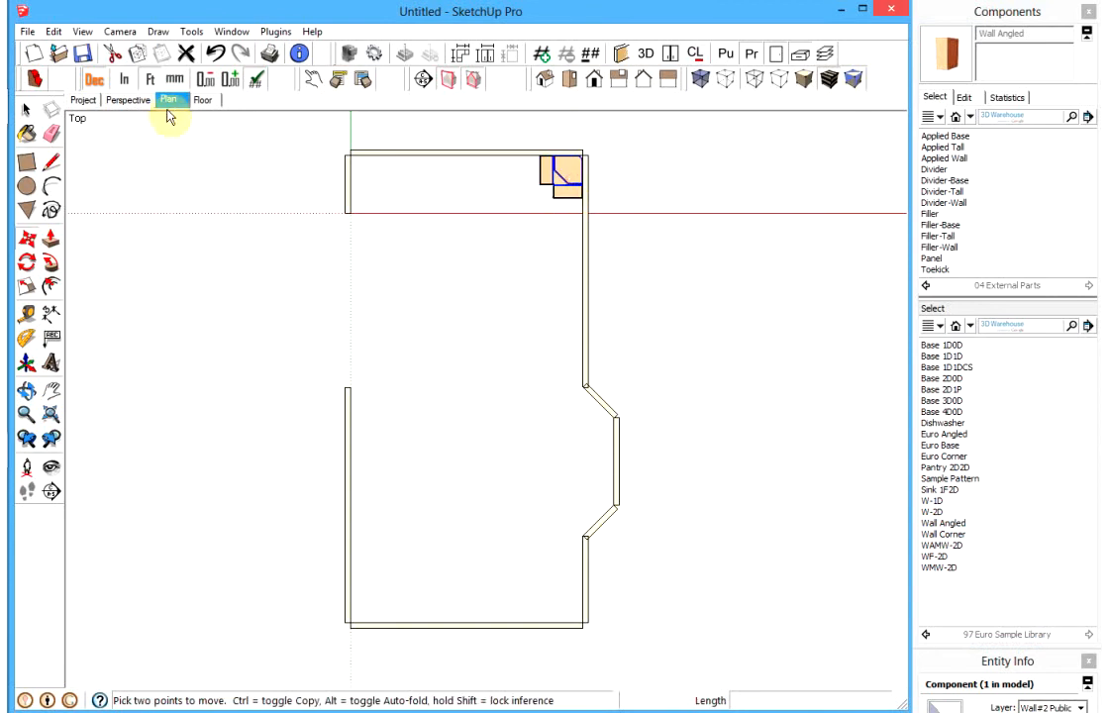
# Step: In the Perspective scene, place a Euro Corner base cabinet and a Wall Angled cabinet where the back wall meets the short 4' wall
pyautogui.click(127, 99)
pyautogui.moveTo(542, 268); pyautogui.dragTo(237, 255, button='middle')
pyautogui.moveTo(470, 240); pyautogui.dragTo(396, 279, button='middle')
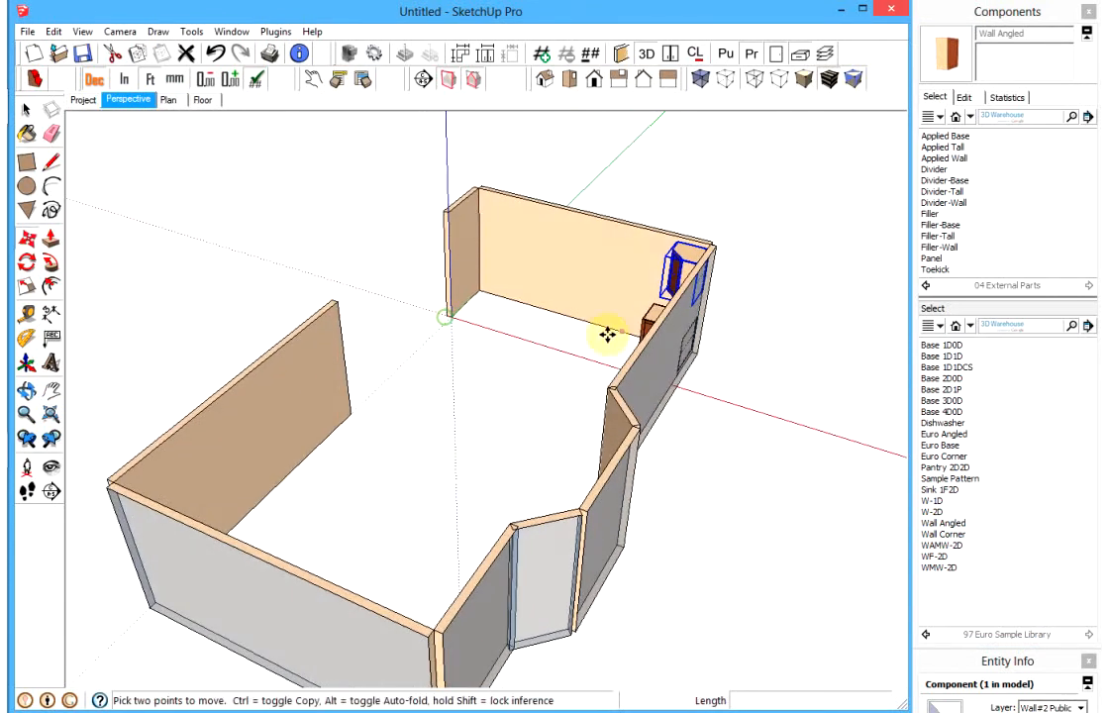
pyautogui.moveTo(606, 329); pyautogui.dragTo(545, 338, button='middle')
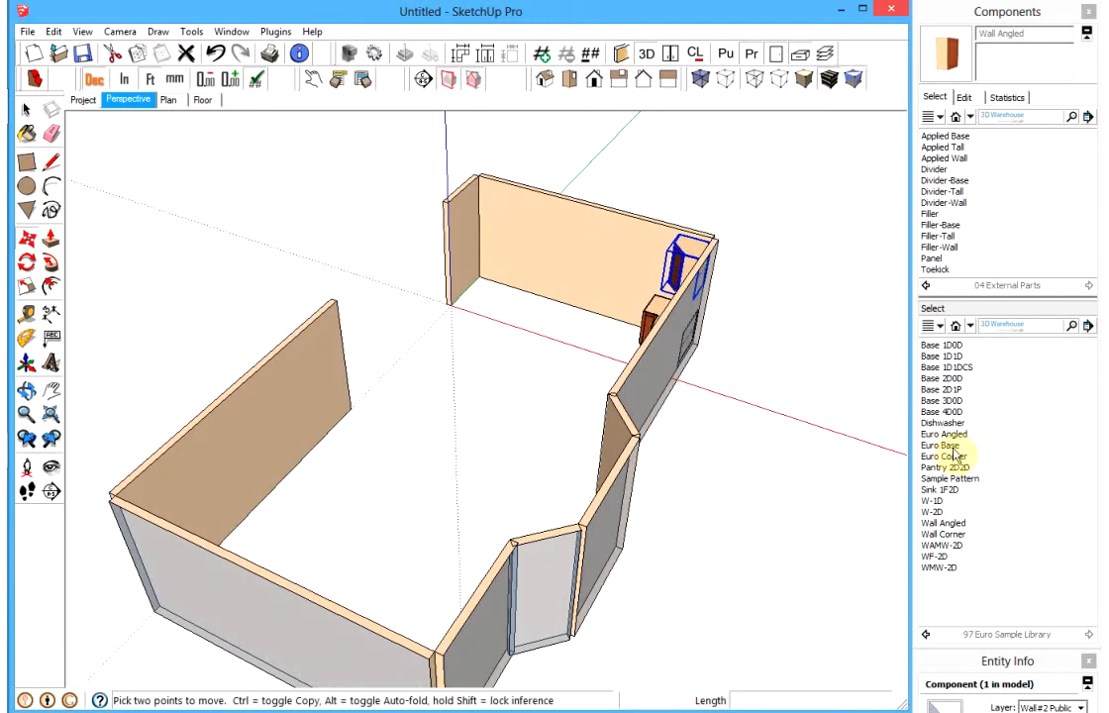
pyautogui.click(936, 456)
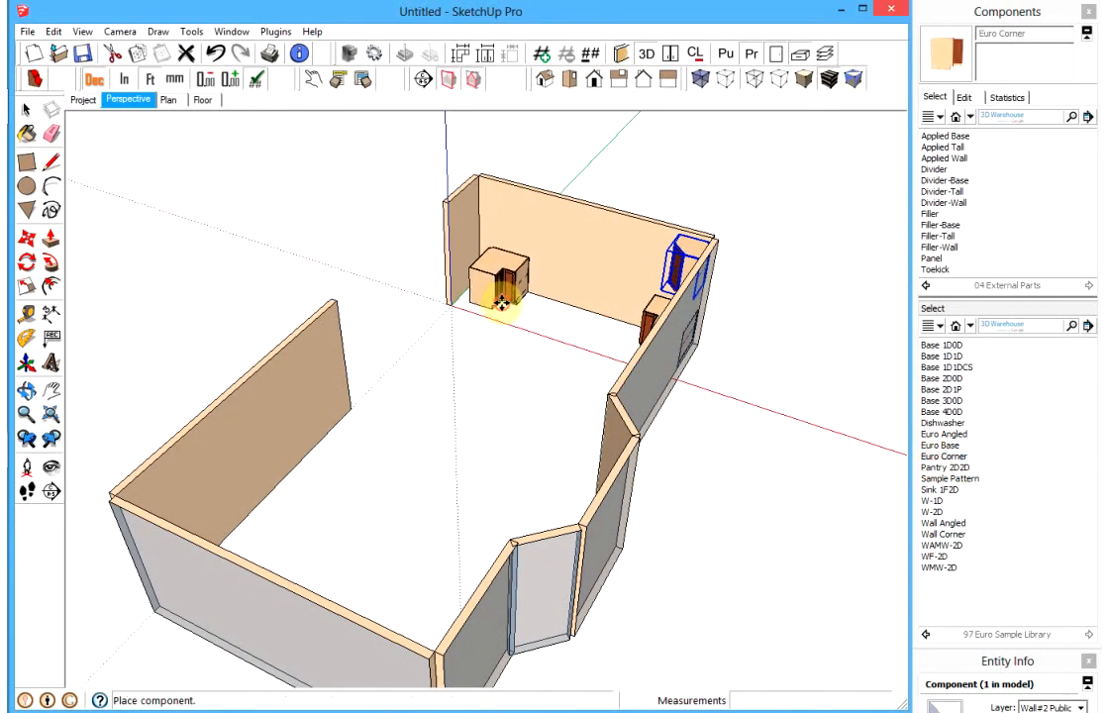
pyautogui.click(485, 300)
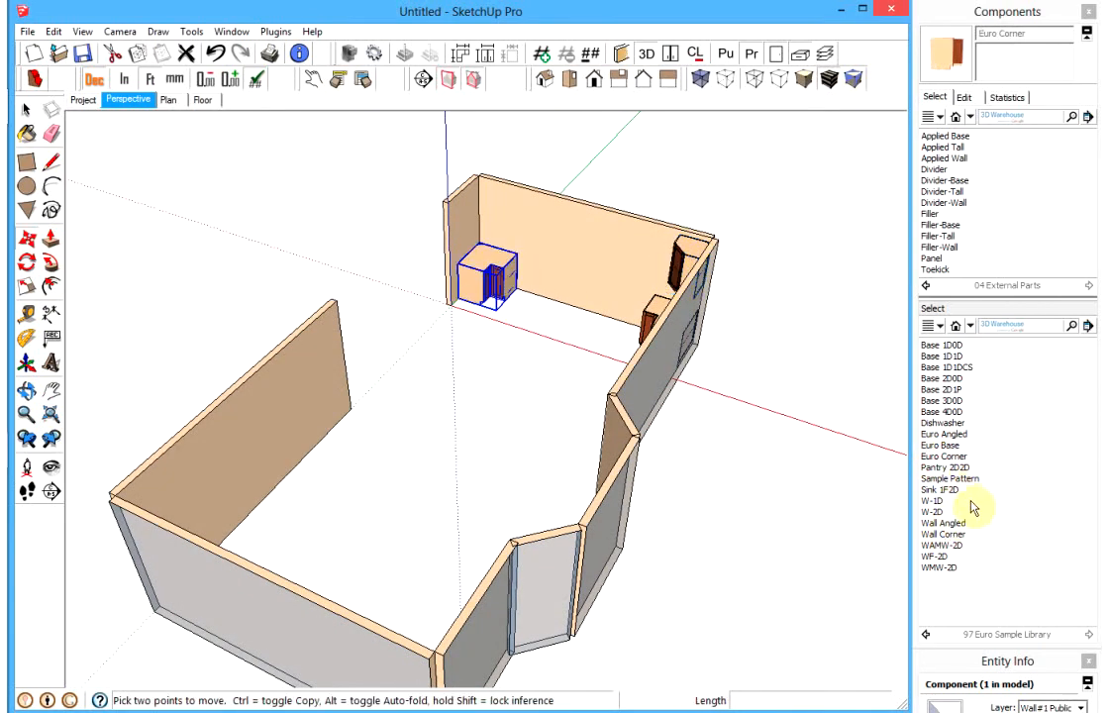
pyautogui.click(943, 523)
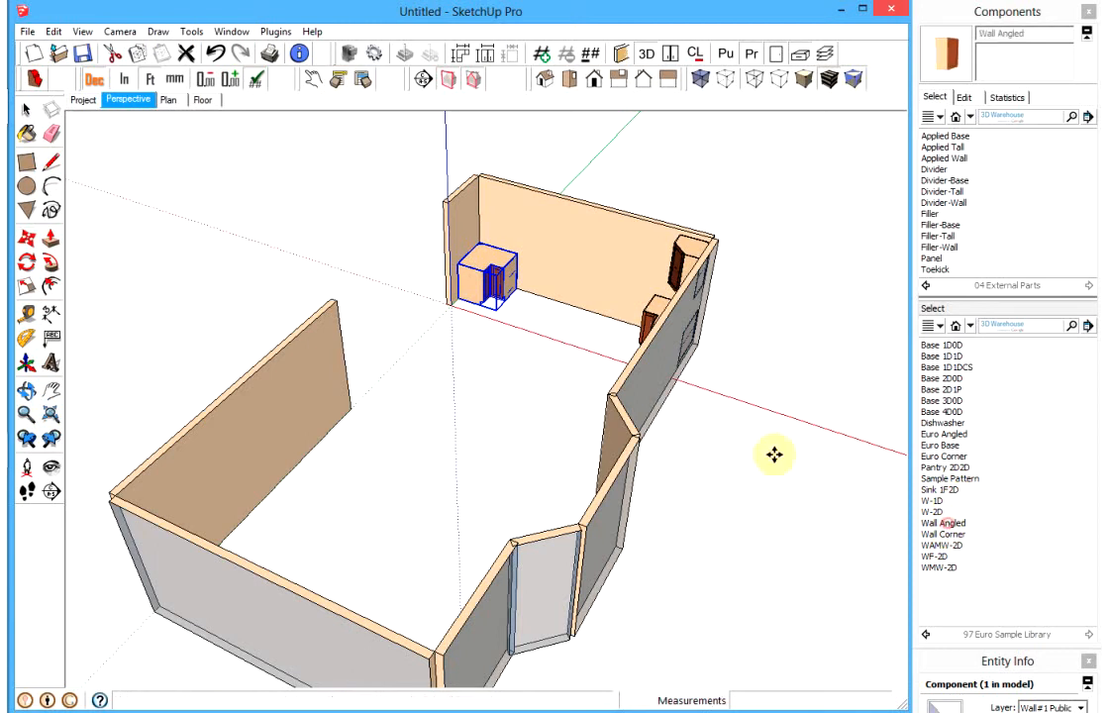
pyautogui.click(495, 235)
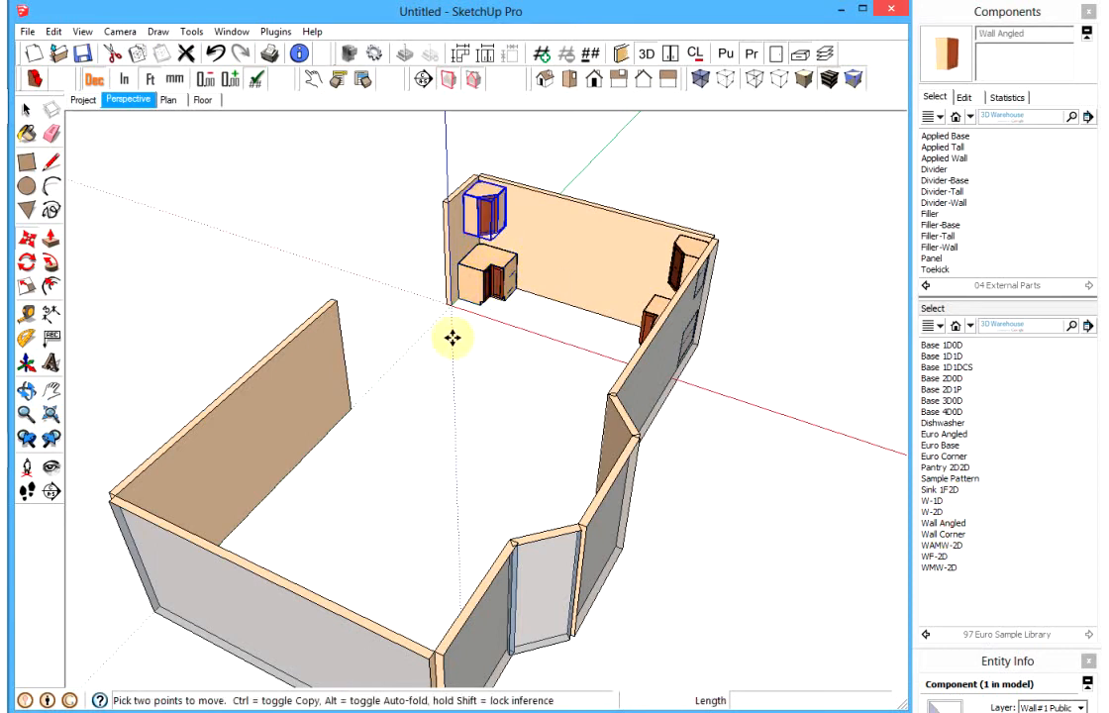
# Step: Examine the base and wall corner cabinets at both ends of the back wall up close
pyautogui.moveTo(424, 331); pyautogui.dragTo(582, 341, button='middle')
pyautogui.scroll(5, 513, 233)
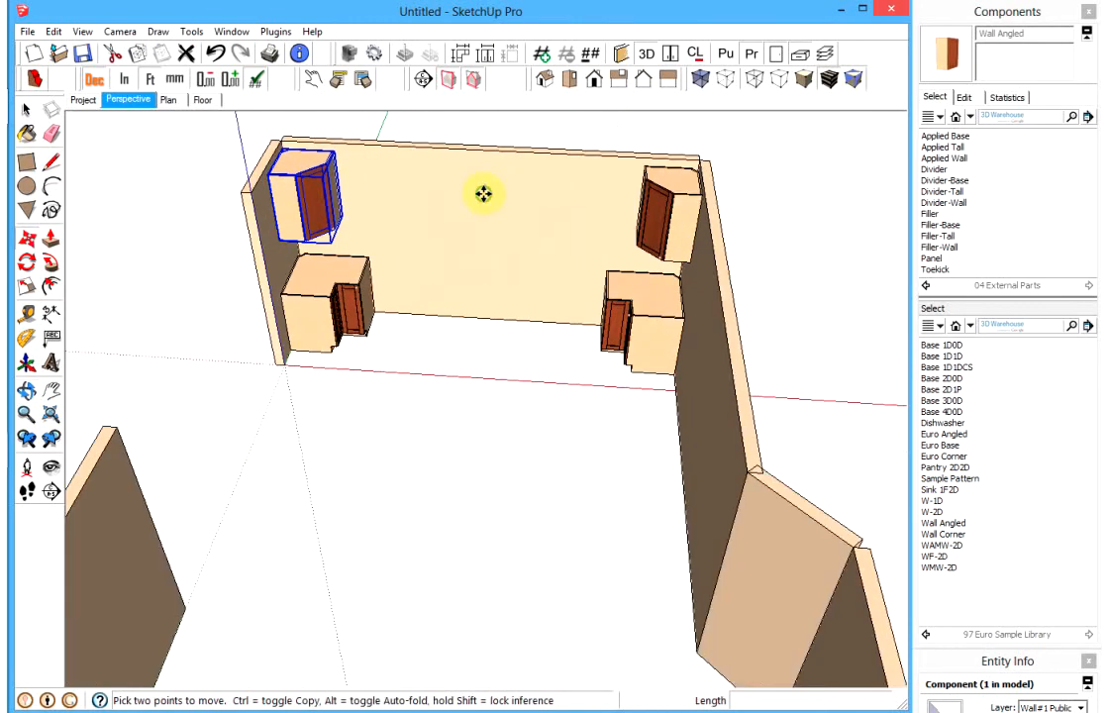
pyautogui.keyDown('shift'); pyautogui.moveTo(483, 193); pyautogui.dragTo(475, 290, button='middle'); pyautogui.keyUp('shift')
pyautogui.scroll(3, 475, 290)
pyautogui.press('space')
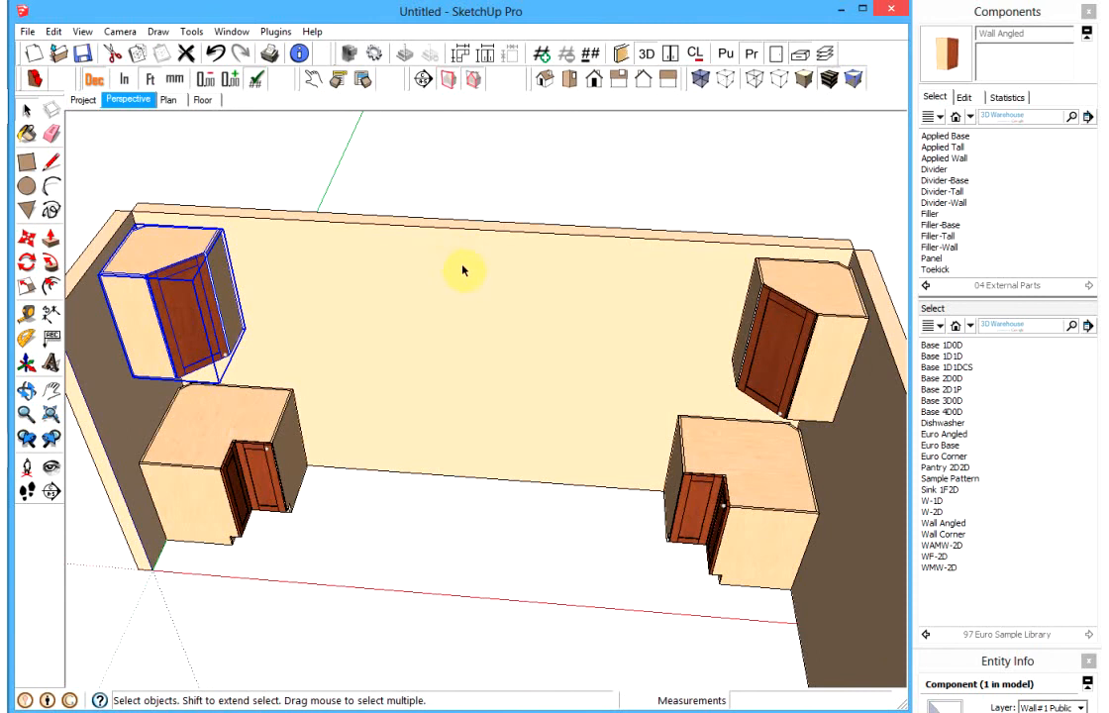
# Step: Unlock the back wall component between the two corner cabinets and open it for editing
pyautogui.click(463, 264)
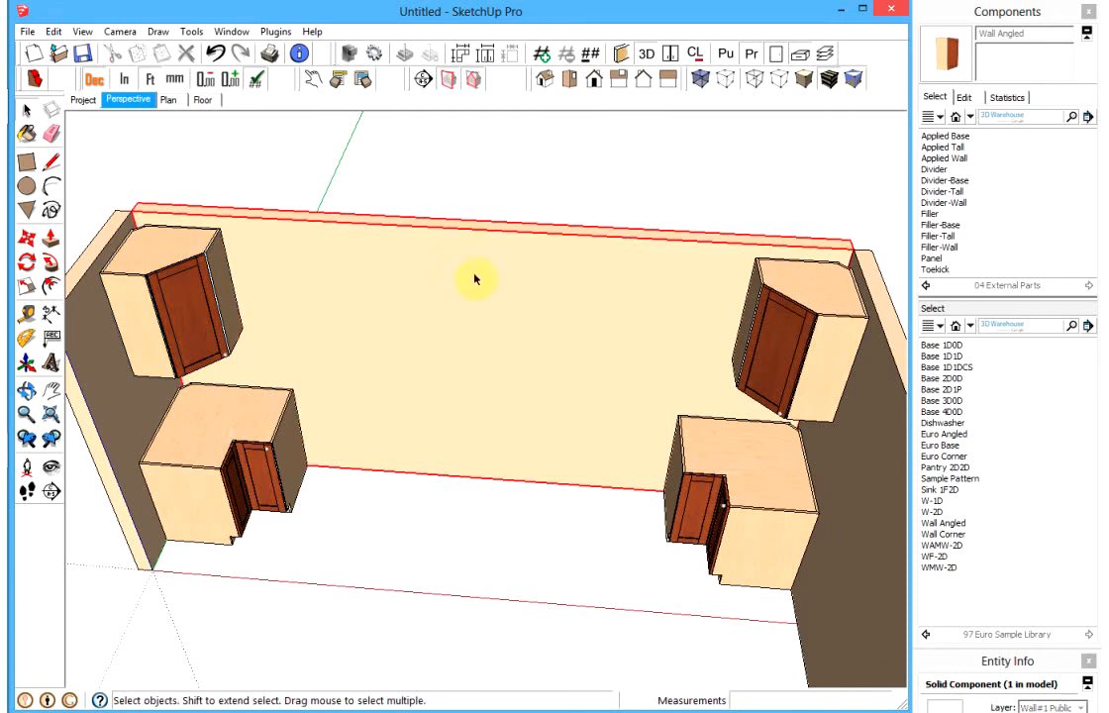
pyautogui.rightClick(475, 280)
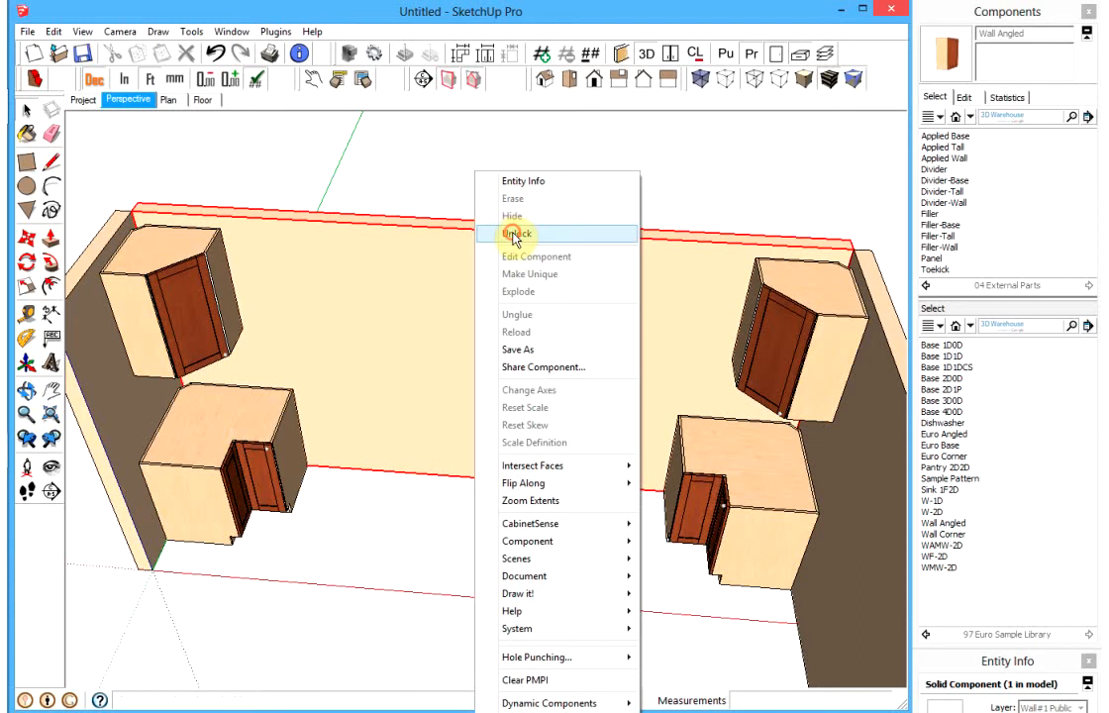
pyautogui.click(507, 165)
pyautogui.doubleClick(451, 302)
pyautogui.click(451, 299)
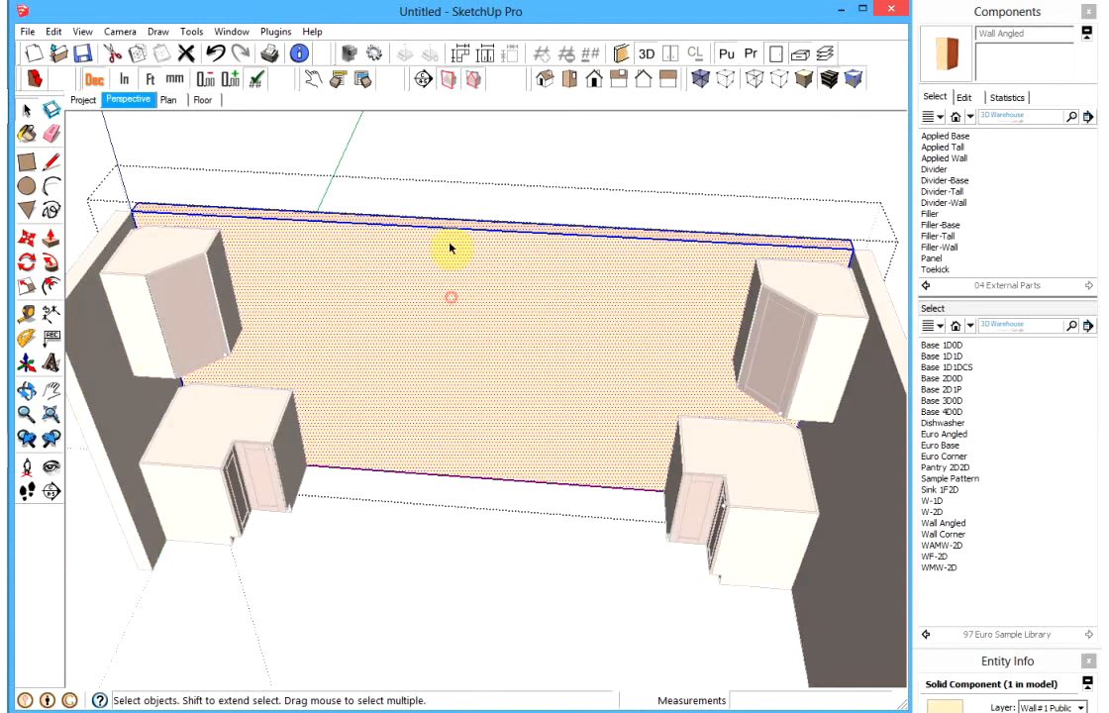
# Step: Draw a rectangle about 3.4' by 3.1' mid-height on the back wall's face and push it about 0.4' through the wall as a window opening
pyautogui.click(25, 161)
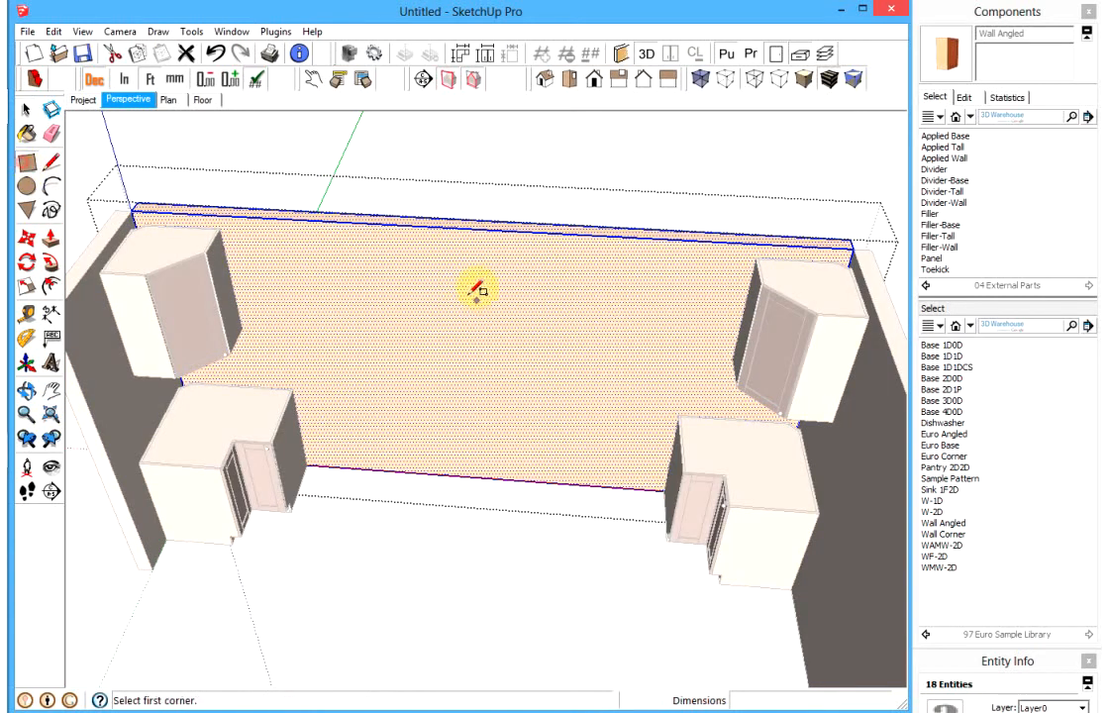
pyautogui.click(397, 271)
pyautogui.click(541, 378)
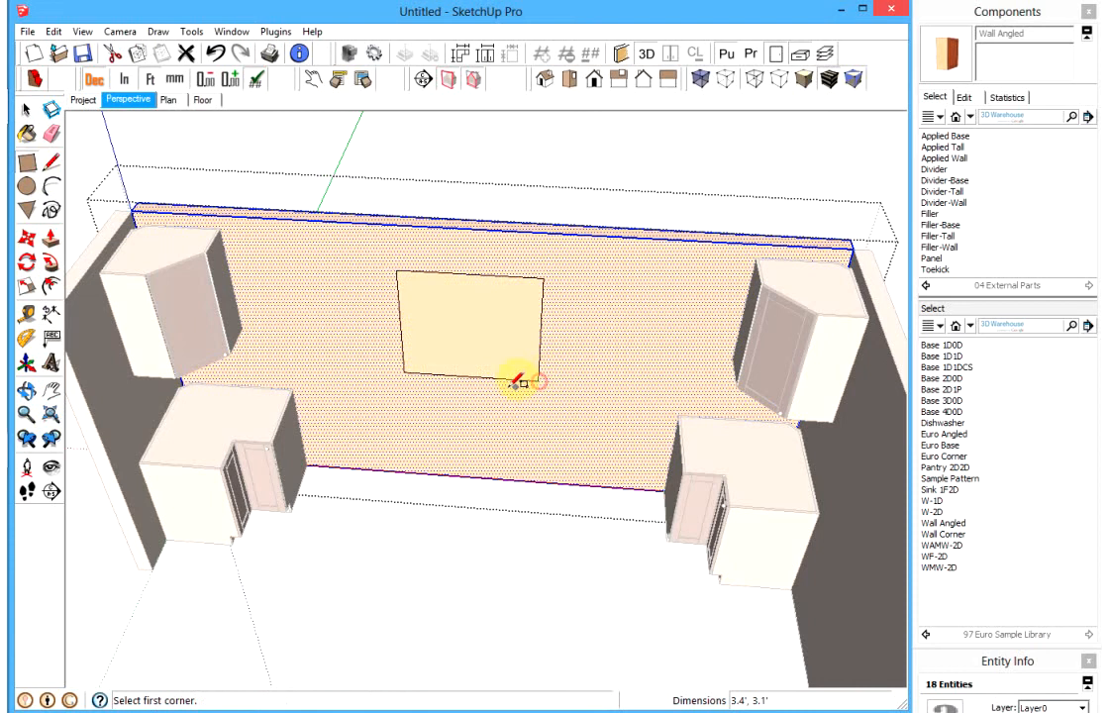
pyautogui.moveTo(514, 376); pyautogui.dragTo(475, 319, button='middle')
pyautogui.press('space')
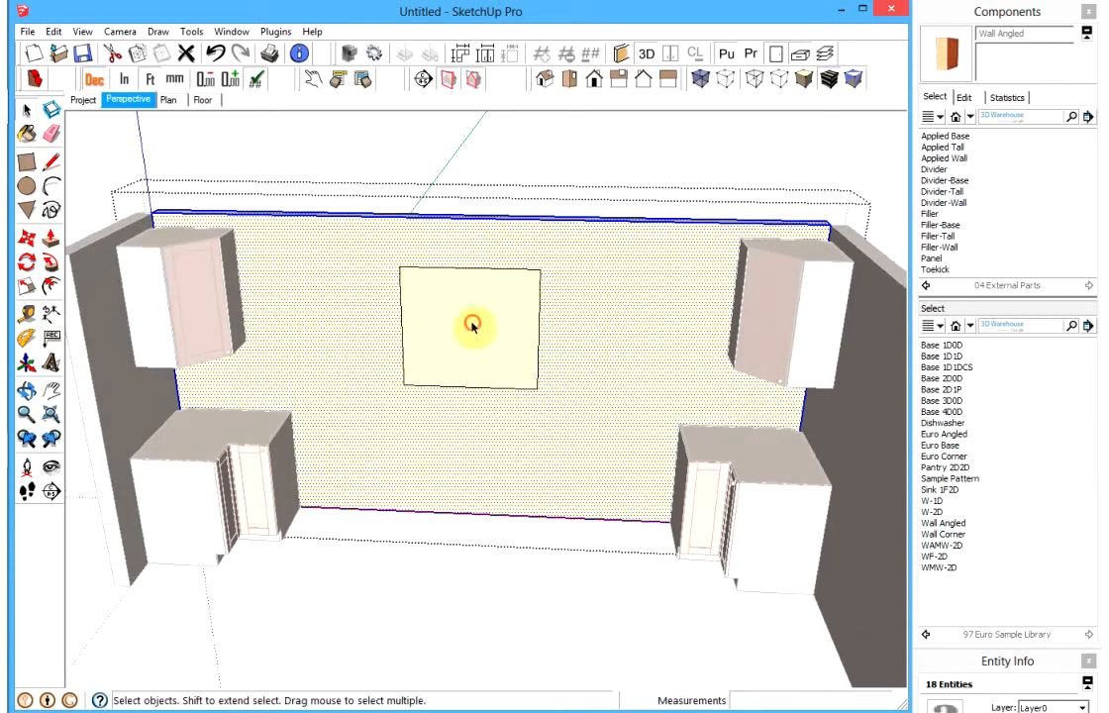
pyautogui.click(470, 323)
pyautogui.click(27, 209)
pyautogui.moveTo(235, 285); pyautogui.dragTo(496, 356, button='middle')
pyautogui.moveTo(515, 362); pyautogui.dragTo(513, 332)
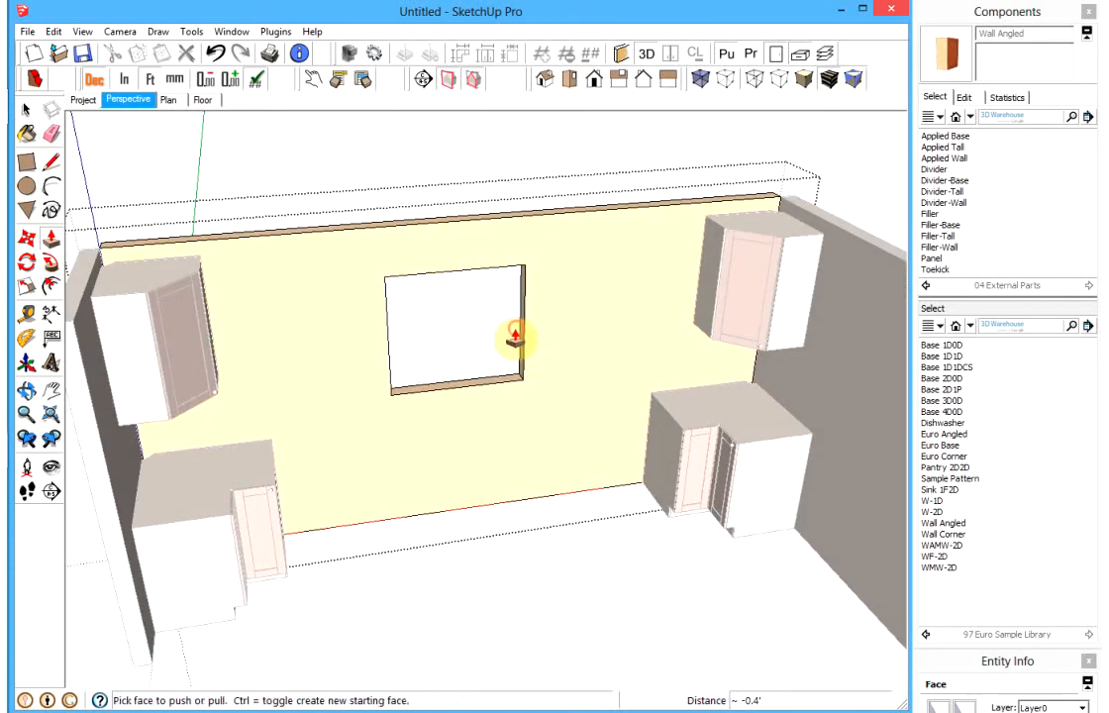
# Step: Finish editing the back wall component and lock it again
pyautogui.press('space')
pyautogui.rightClick(348, 259)
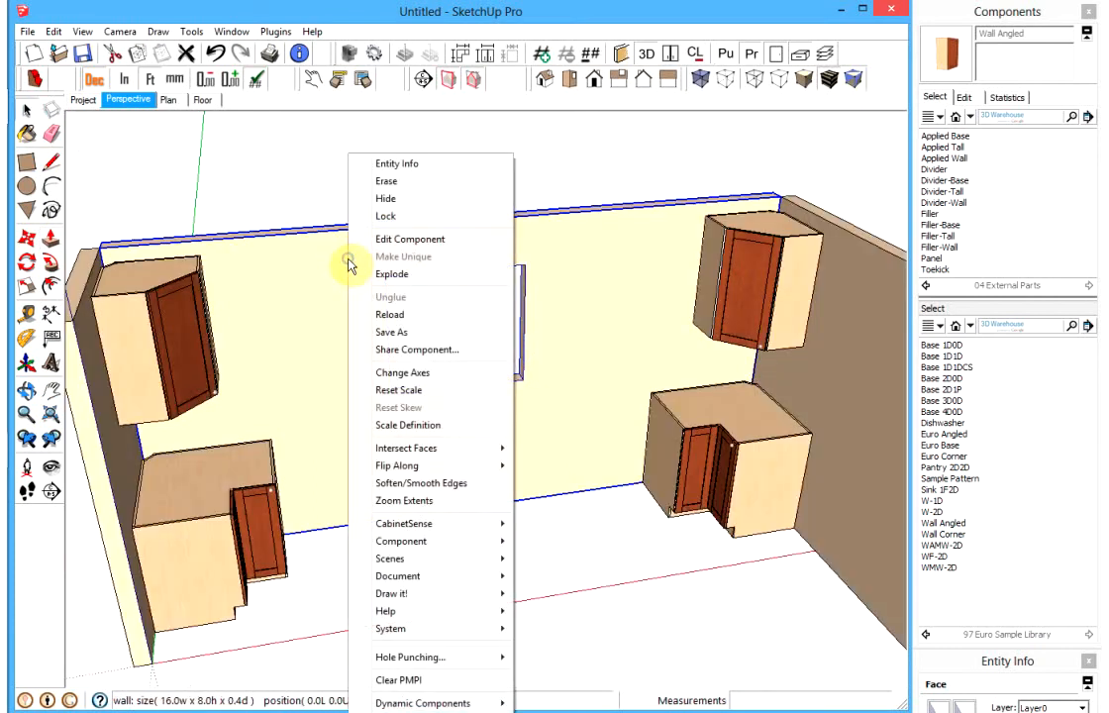
pyautogui.click(389, 239)
# Step: Place a Sink 1F2D base cabinet on the back wall and move it by its midpoint to centre it beneath the window opening
pyautogui.moveTo(372, 169); pyautogui.dragTo(366, 203, button='middle')
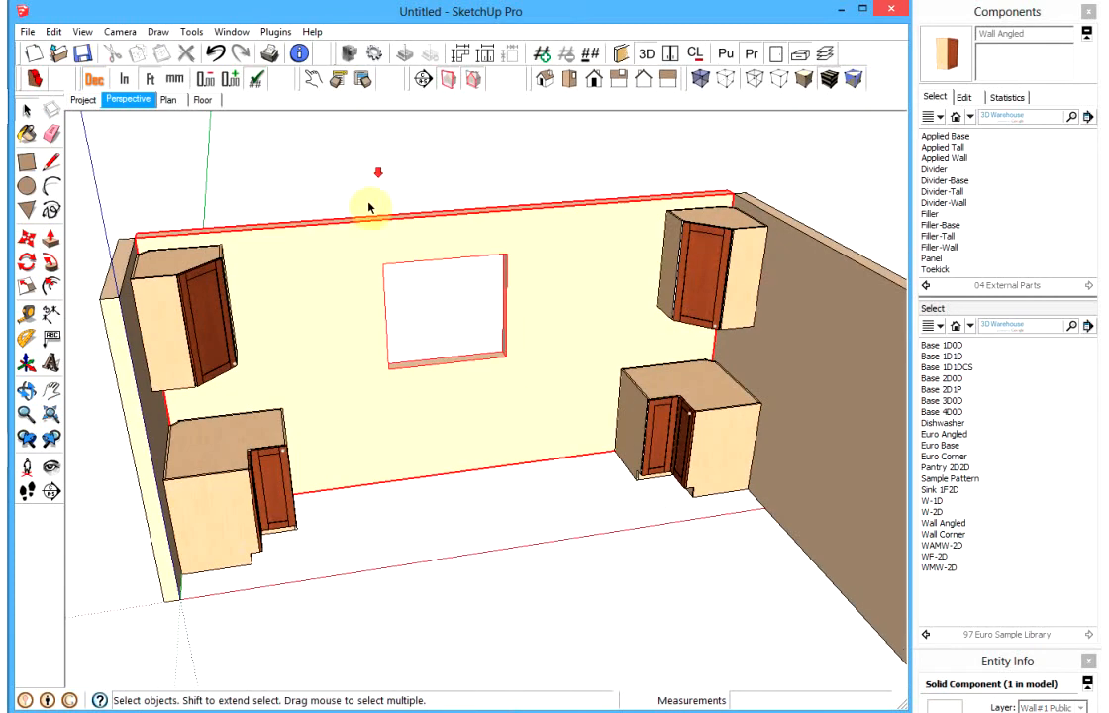
pyautogui.moveTo(502, 279); pyautogui.dragTo(474, 308, button='middle')
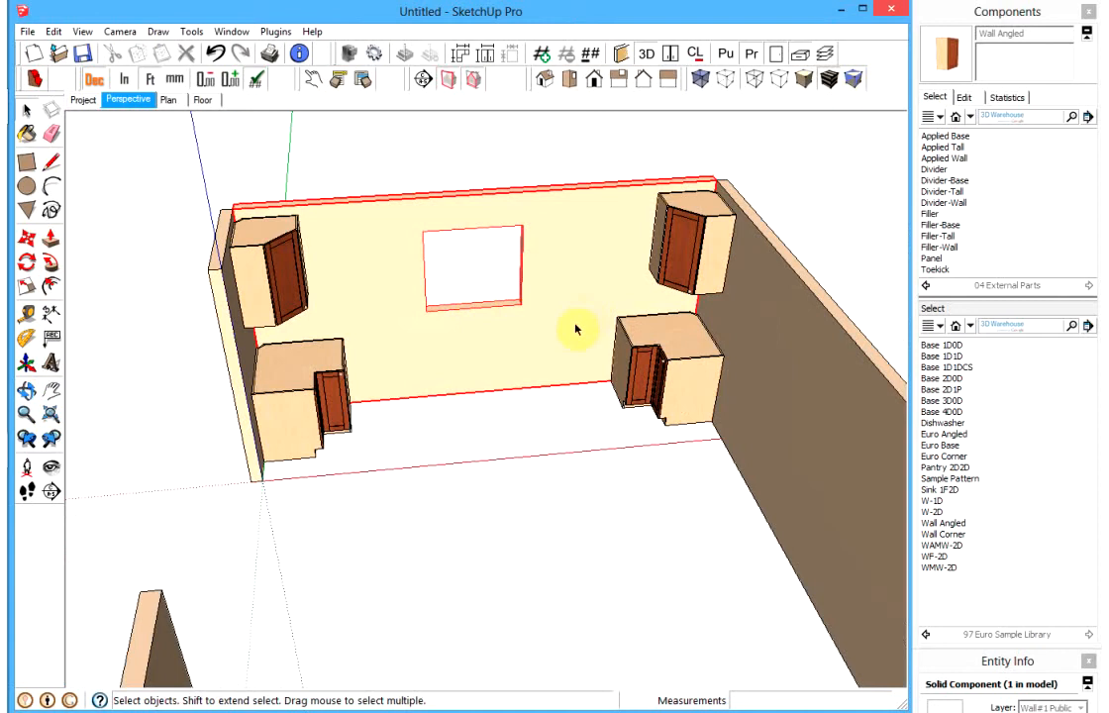
pyautogui.click(937, 491)
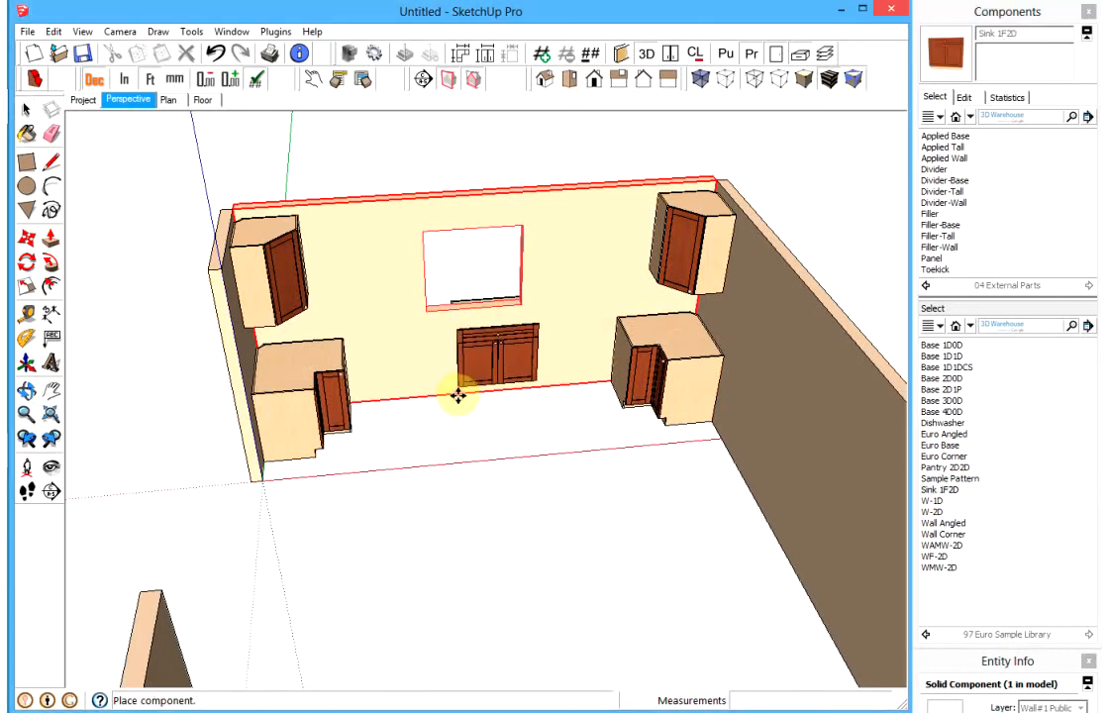
pyautogui.click(460, 394)
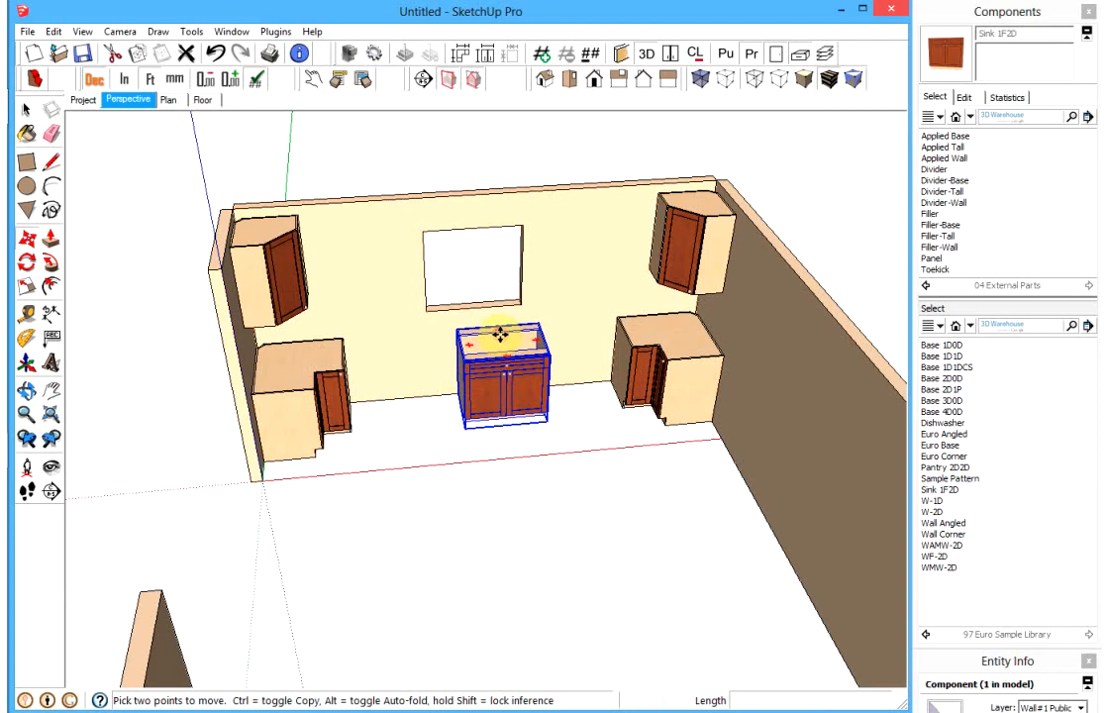
pyautogui.click(500, 335)
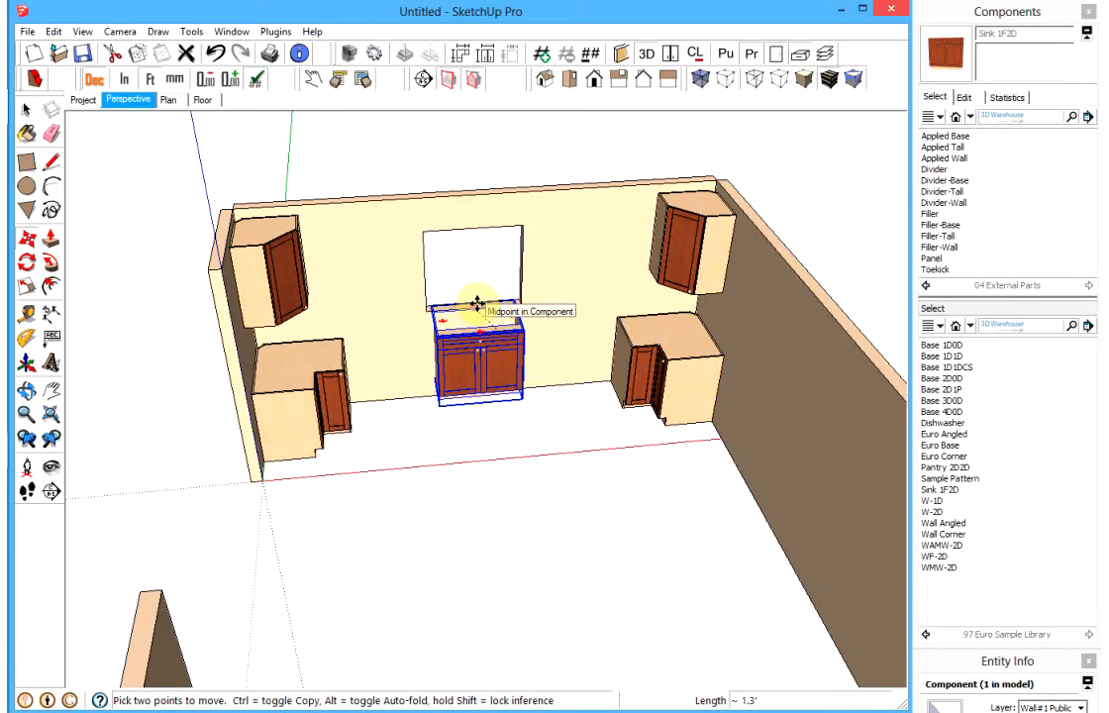
pyautogui.press('Escape')
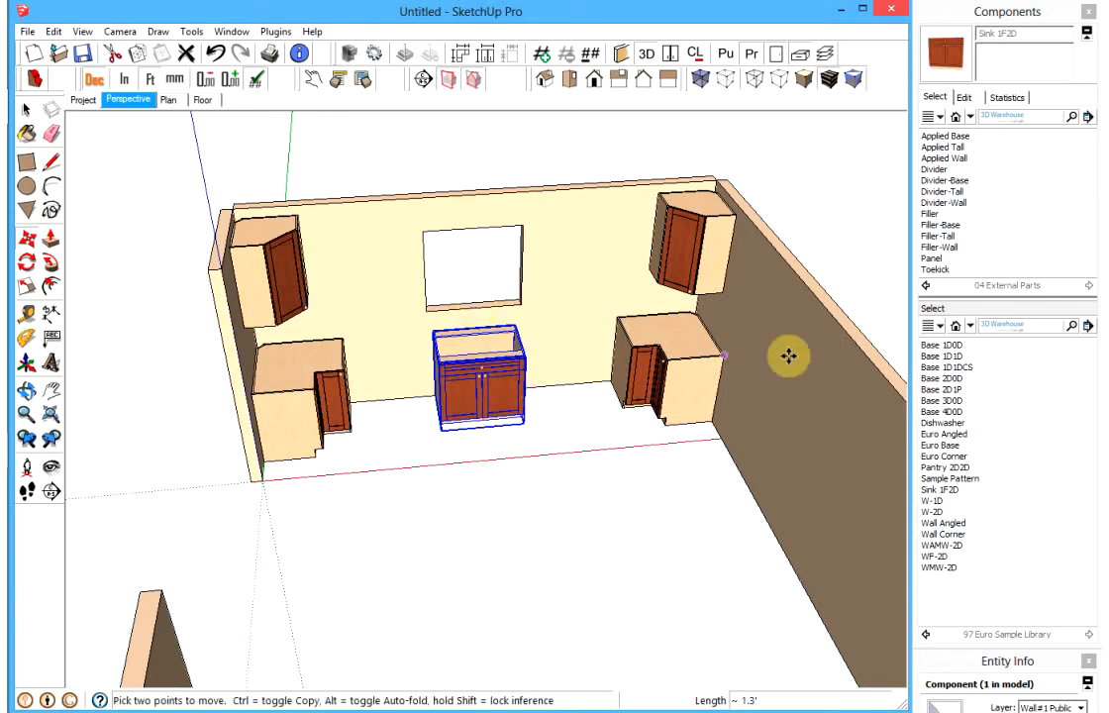
# Step: Add a Dishwasher beside the sink base and a Base 3D0D cabinet between it and the corner cabinet at the bay-side wall
pyautogui.click(942, 424)
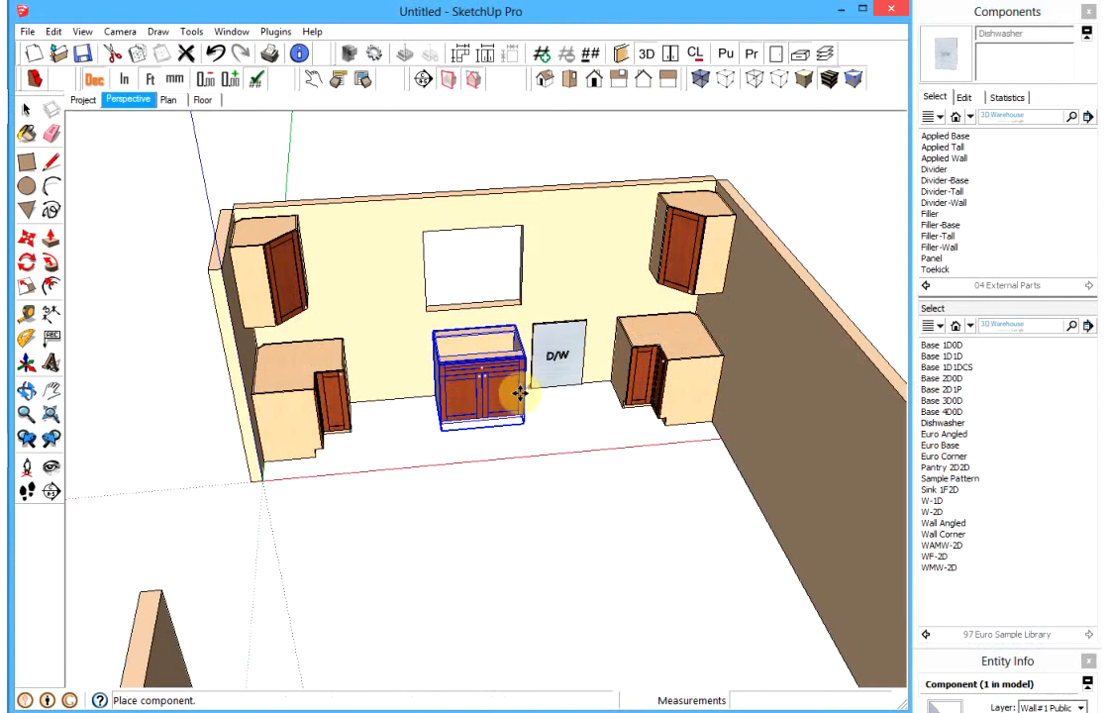
pyautogui.click(525, 421)
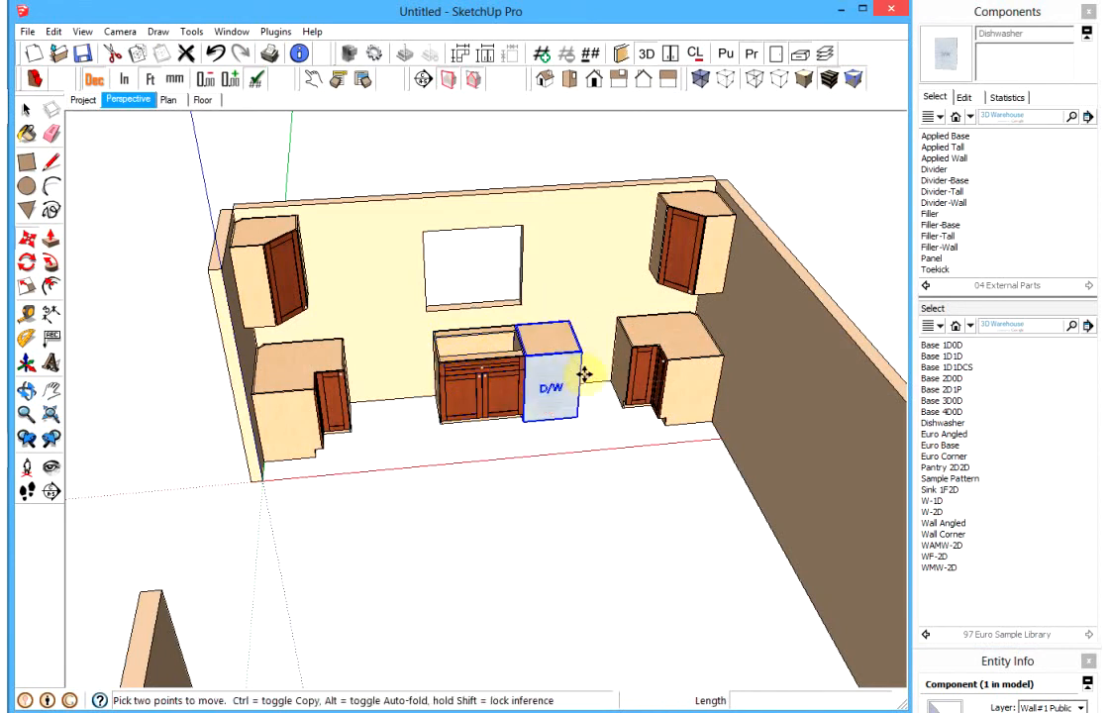
pyautogui.click(951, 401)
pyautogui.click(616, 404)
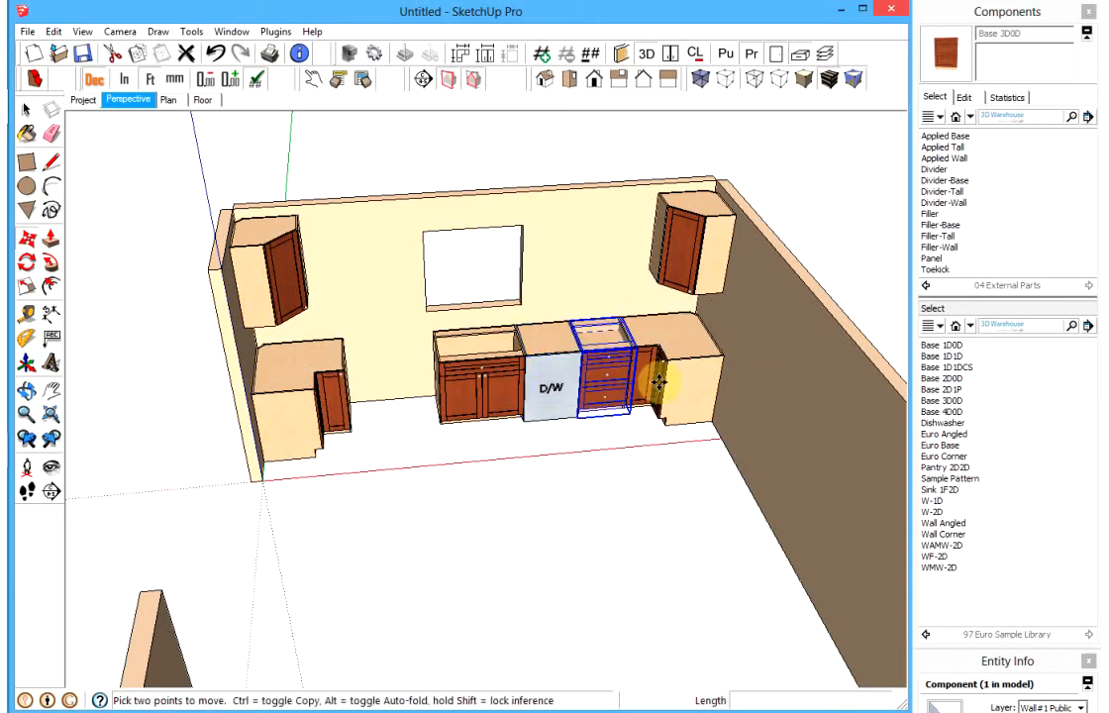
# Step: Fit the Base 3D0D cabinet to the space up to the corner cabinet using Fill Right with 1 copy
pyautogui.scroll(8, 648, 367)
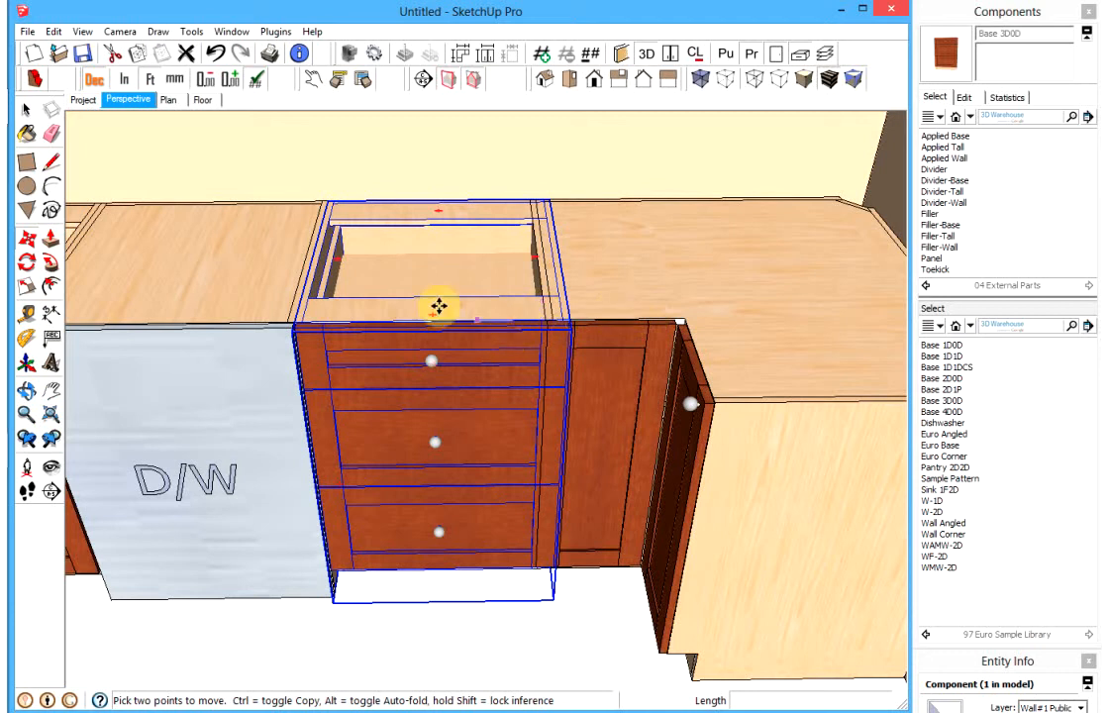
pyautogui.press('f')
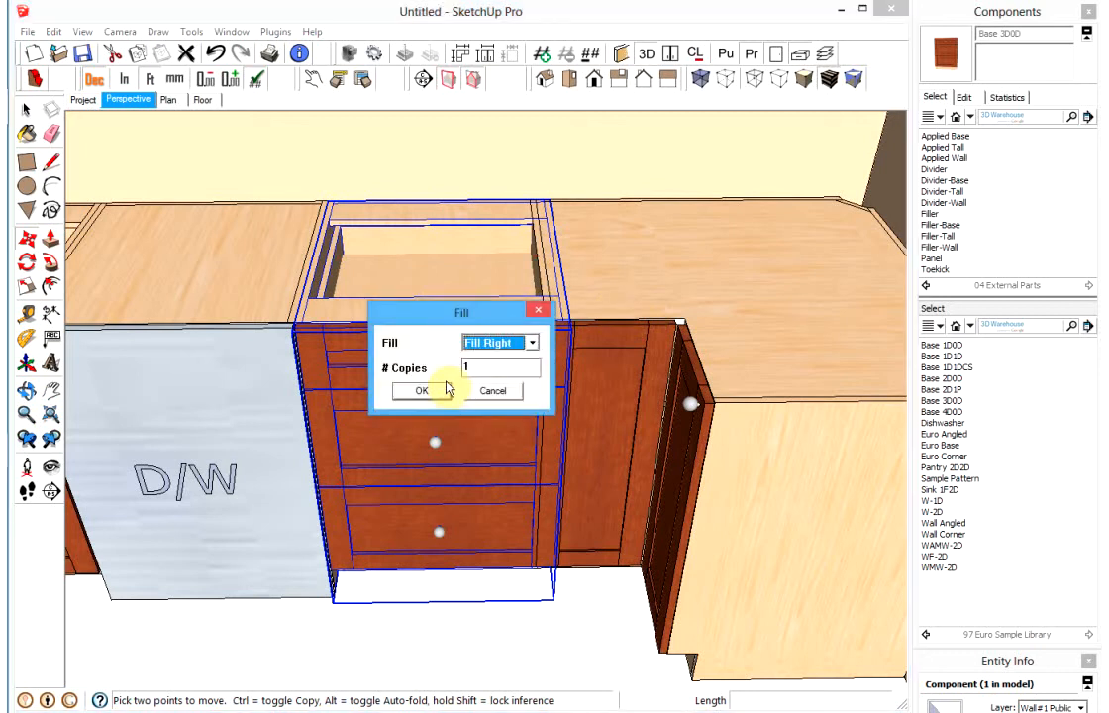
pyautogui.click(424, 392)
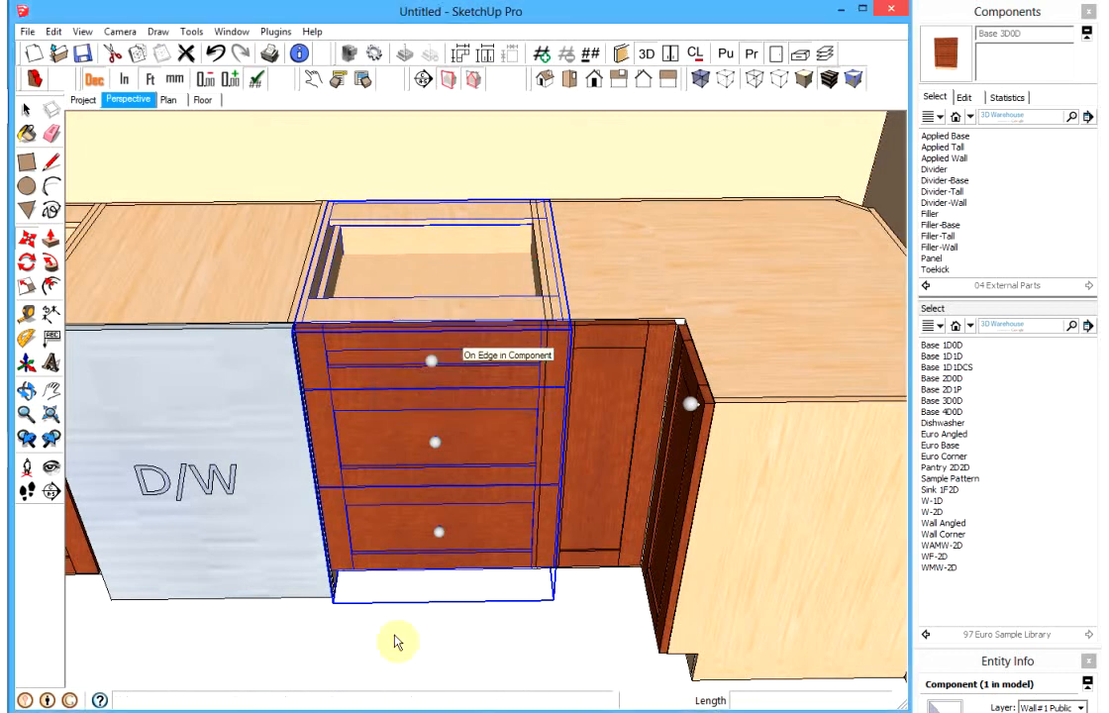
pyautogui.click(427, 487)
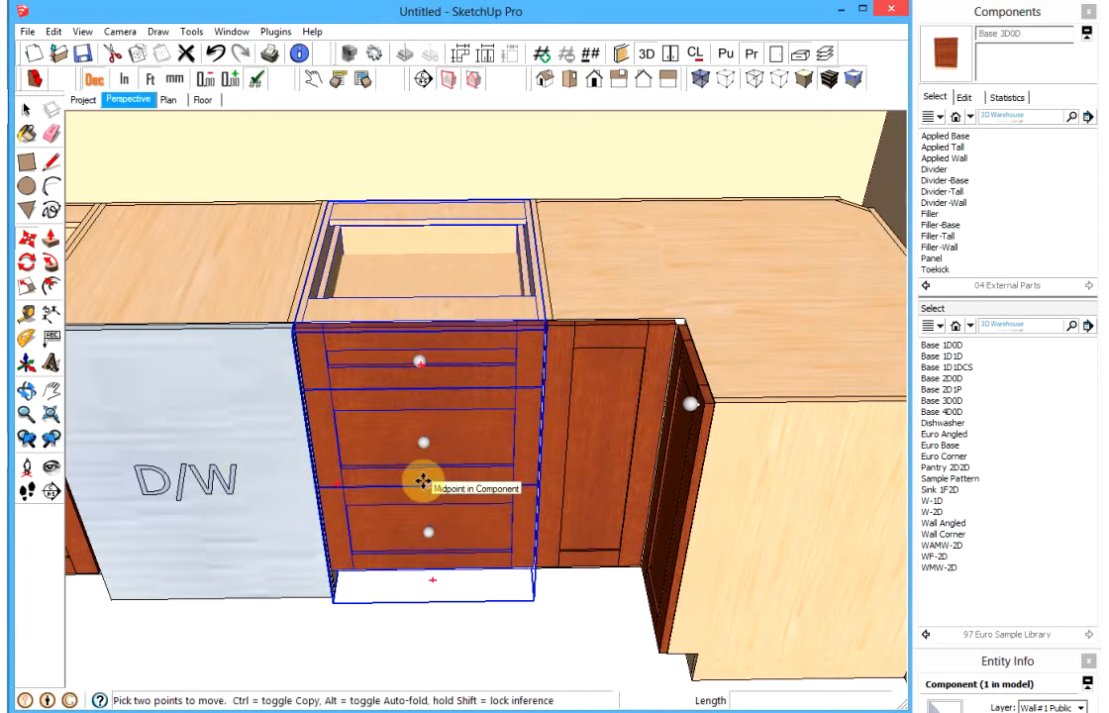
# Step: Place a Base 1D0D cabinet against the side of the sink base opposite the dishwasher
pyautogui.scroll(-2, 392, 341)
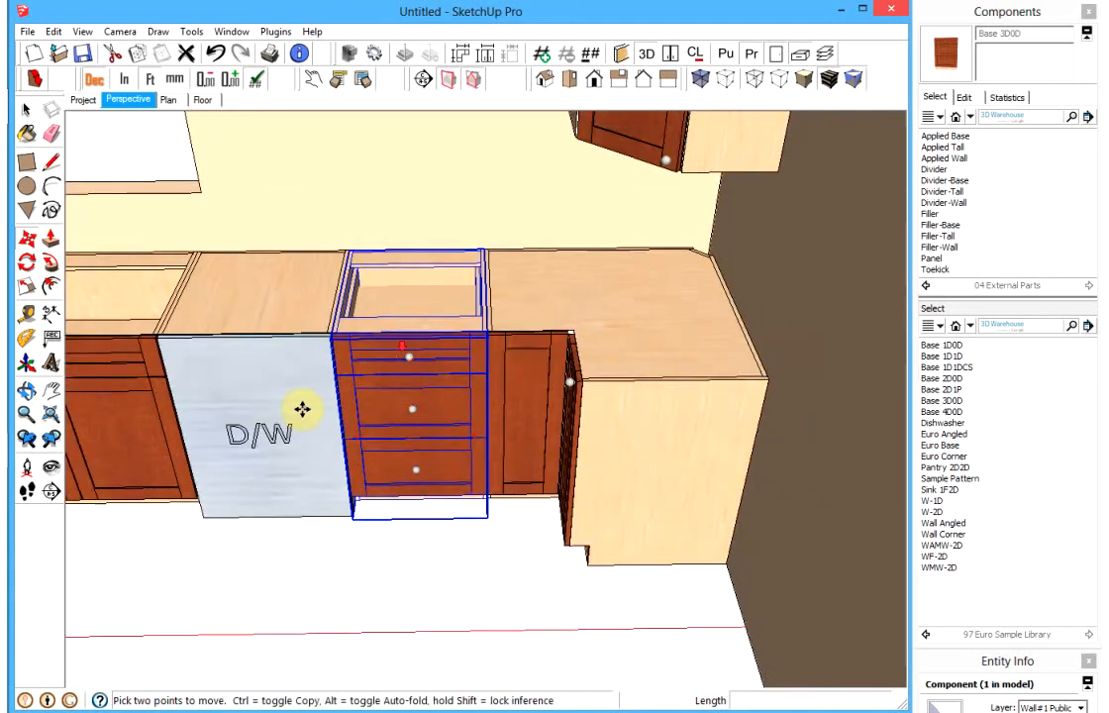
pyautogui.keyDown('shift'); pyautogui.moveTo(302, 408); pyautogui.dragTo(526, 396, button='middle'); pyautogui.keyUp('shift')
pyautogui.scroll(-1, 525, 399)
pyautogui.keyDown('shift'); pyautogui.moveTo(443, 406); pyautogui.dragTo(546, 424, button='middle'); pyautogui.keyUp('shift')
pyautogui.scroll(-2, 550, 424)
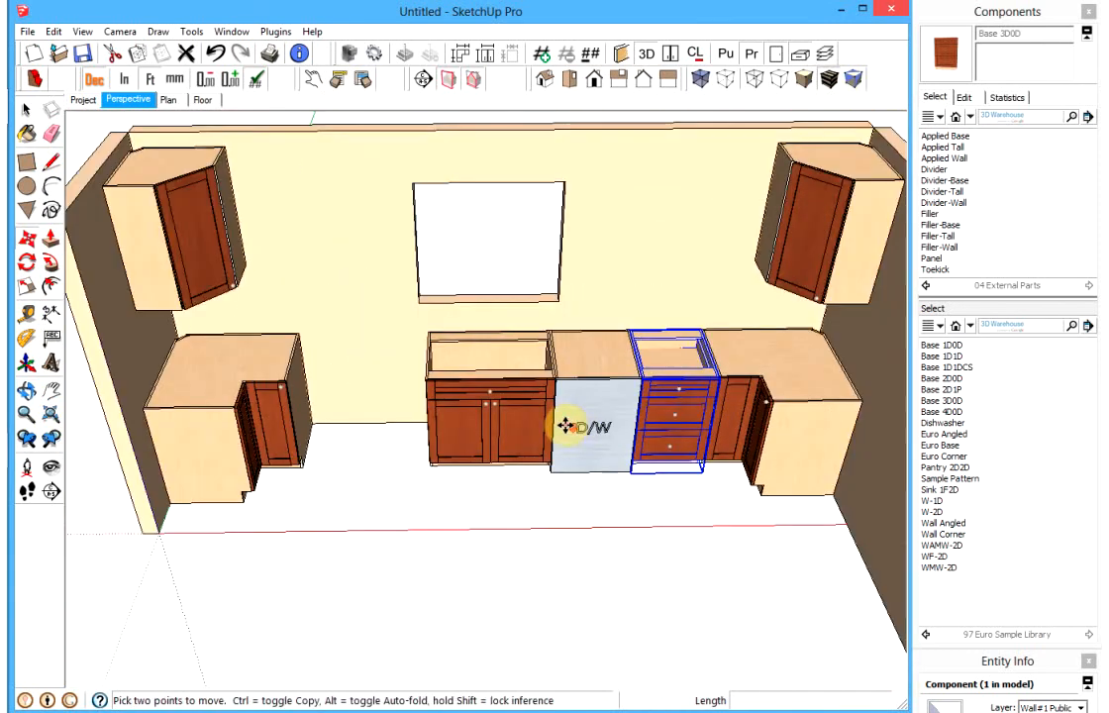
pyautogui.click(943, 346)
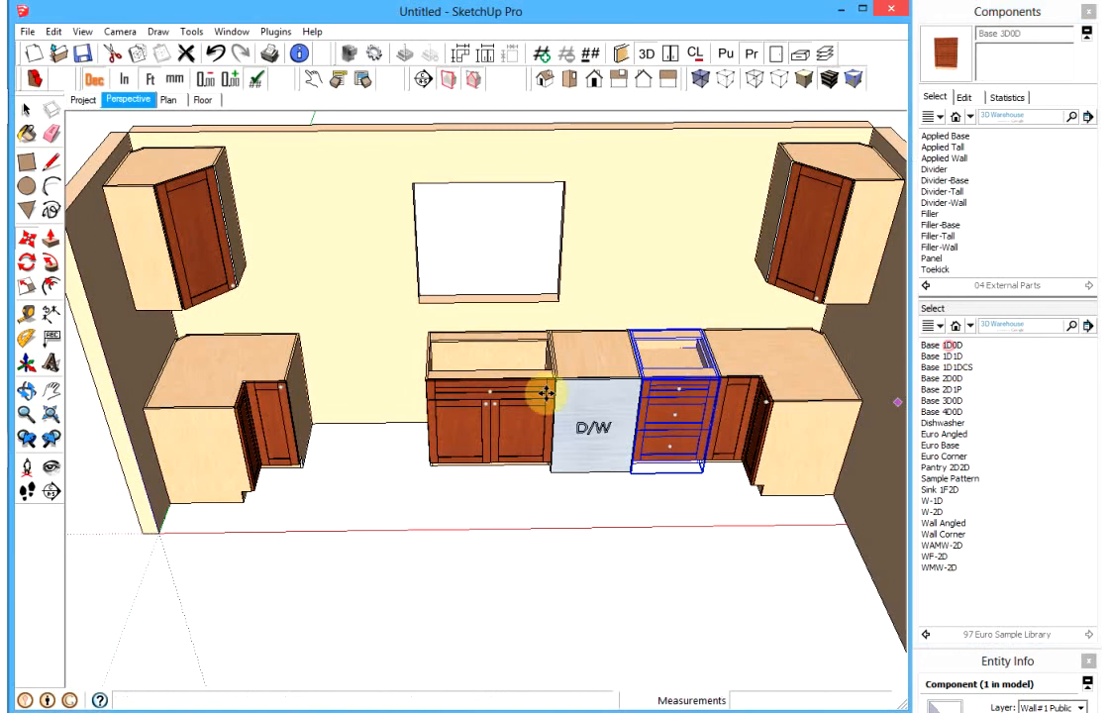
pyautogui.click(424, 457)
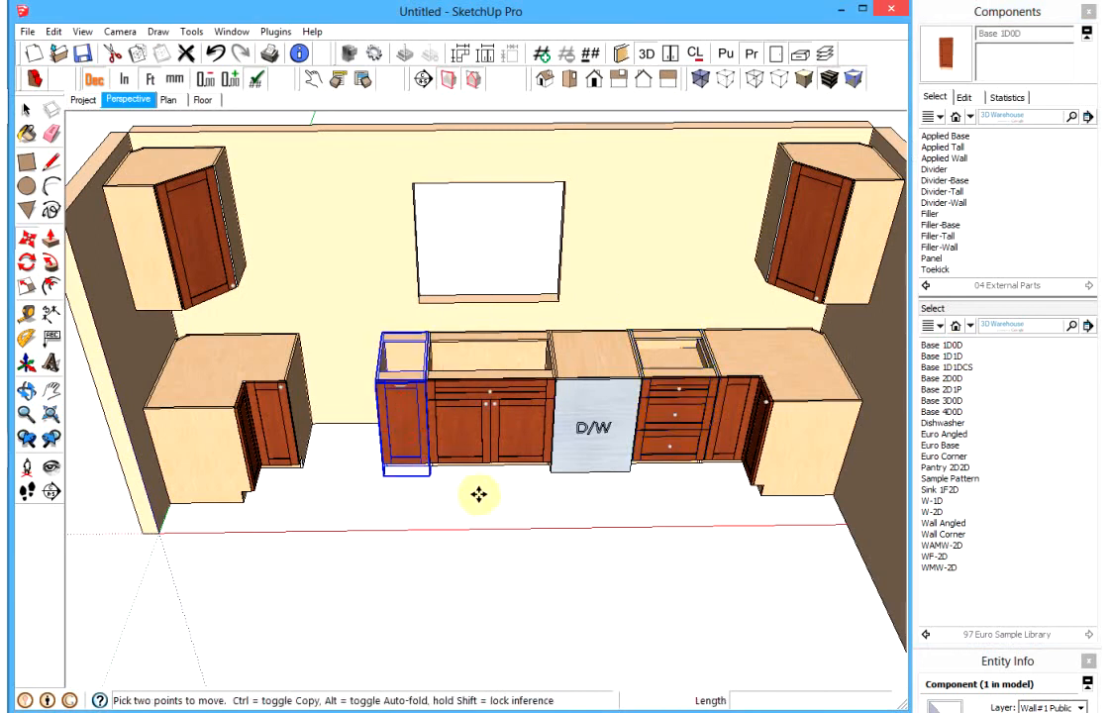
# Step: Place a Base 4D0D cabinet beside the Base 1D0D and fill it into the space up to the corner cabinet
pyautogui.click(943, 412)
pyautogui.click(334, 454)
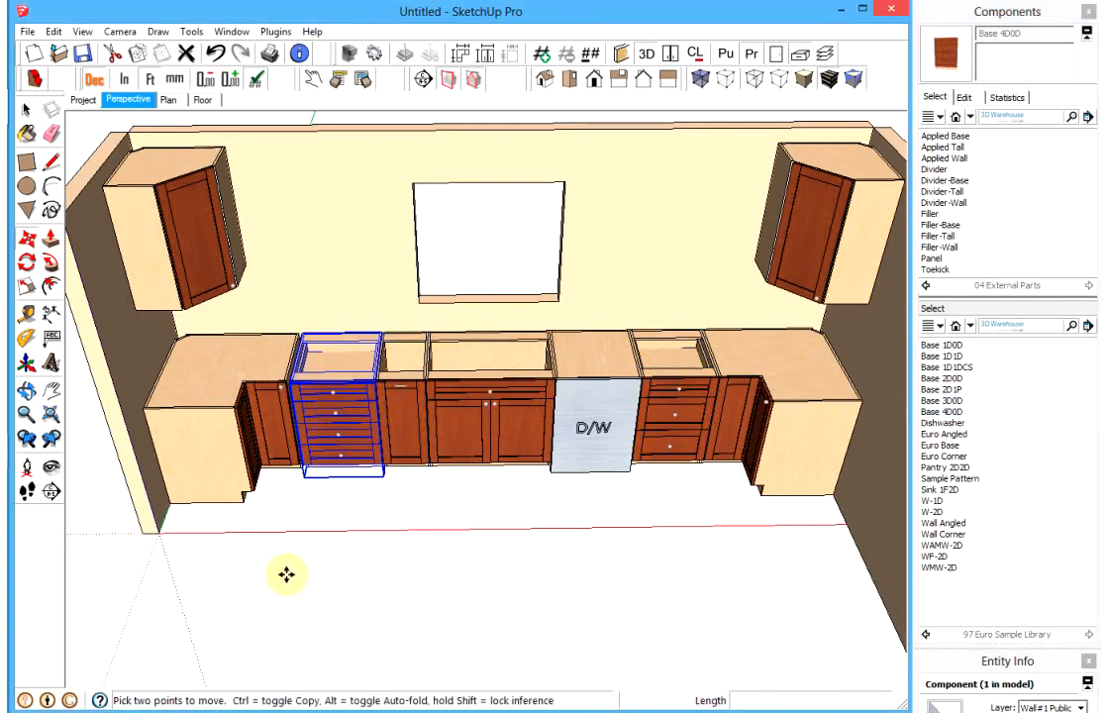
pyautogui.click(408, 389)
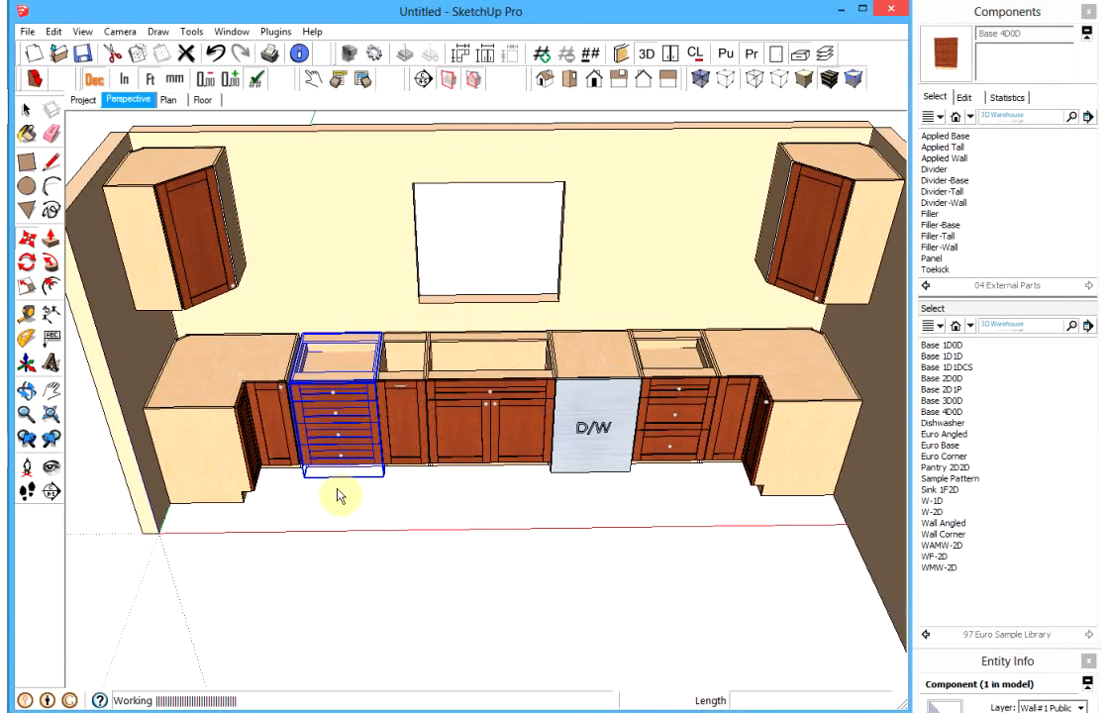
# Step: Select the back wall and both adjoining walls in the Perspective scene and add a scene named Sink Elevation with Copy Selected Walls
pyautogui.scroll(-4, 461, 396)
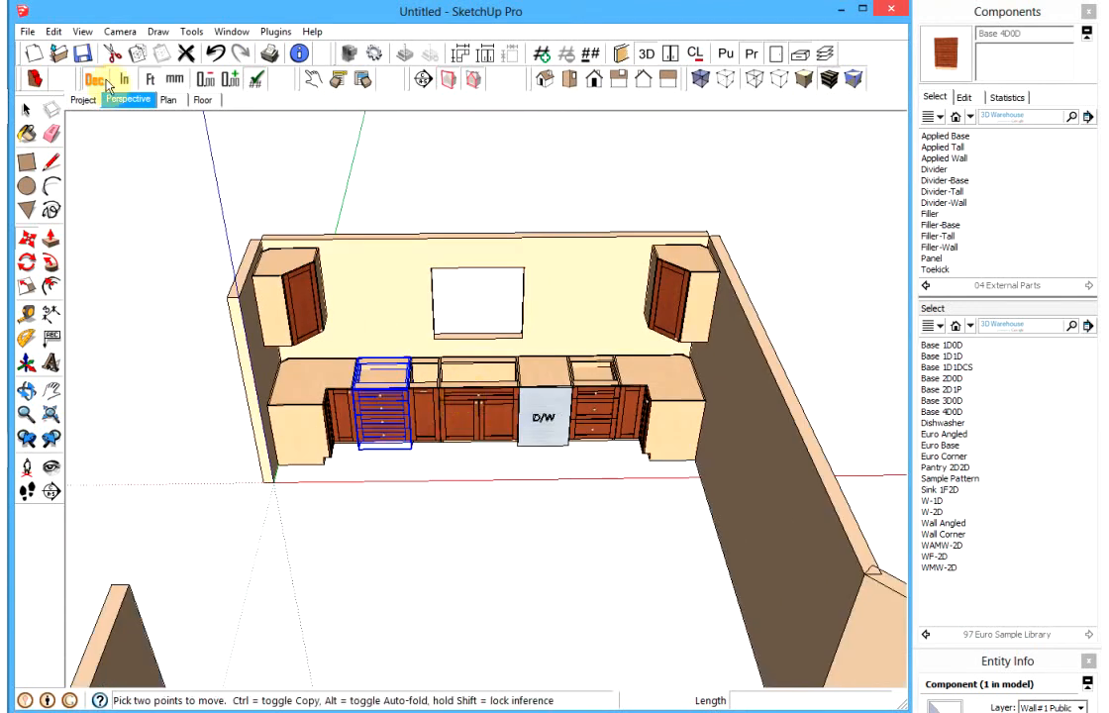
pyautogui.click(170, 100)
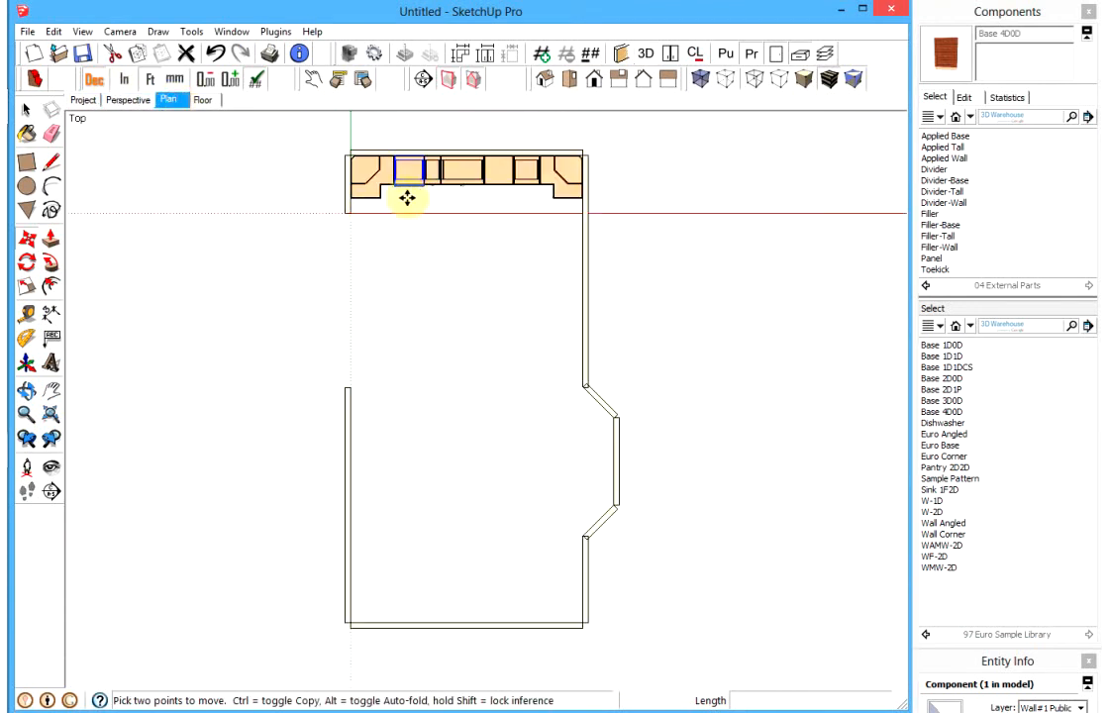
pyautogui.click(128, 102)
pyautogui.press('space')
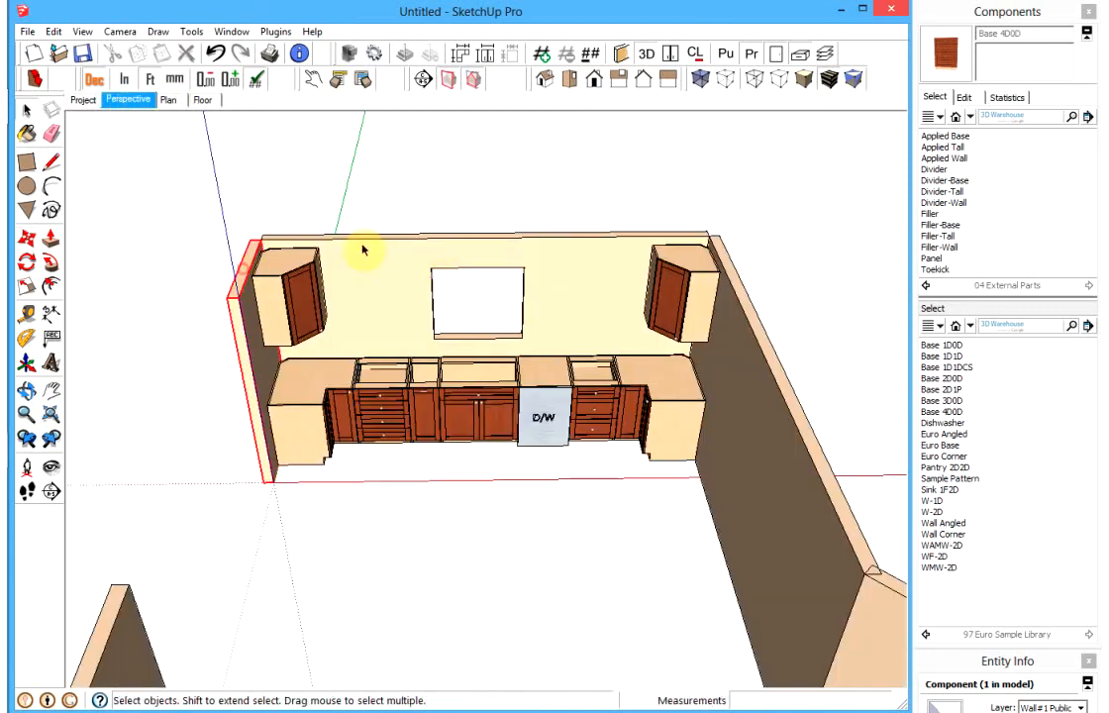
pyautogui.keyDown('shift'); pyautogui.click(737, 299); pyautogui.keyUp('shift')
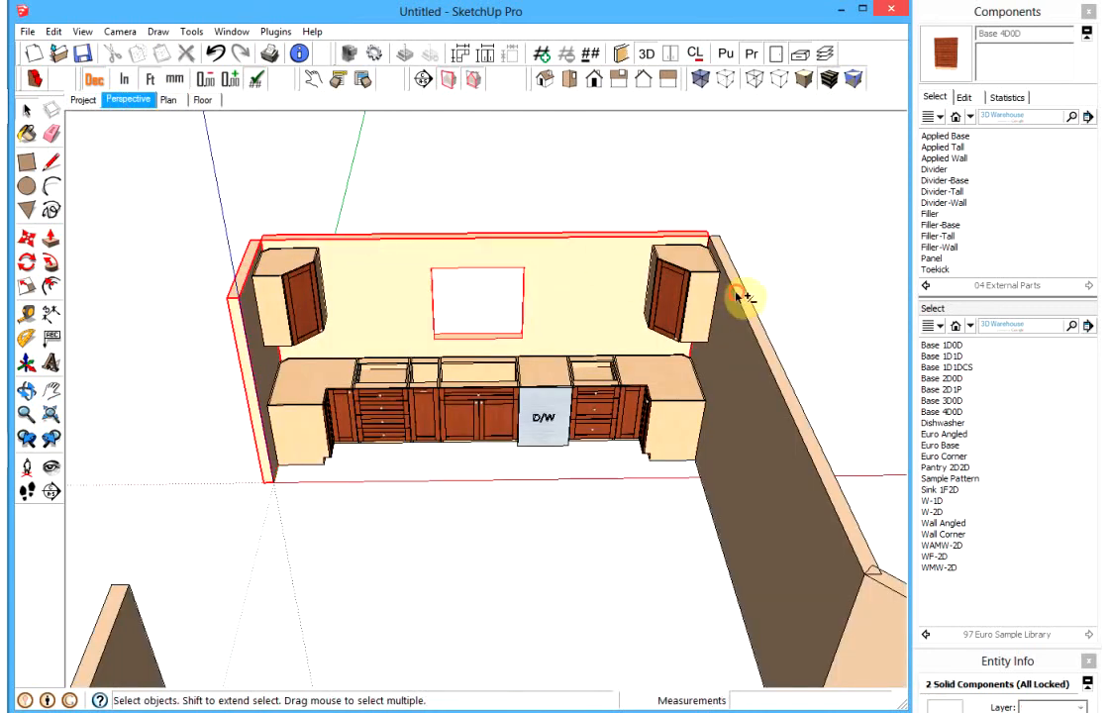
pyautogui.rightClick(139, 105)
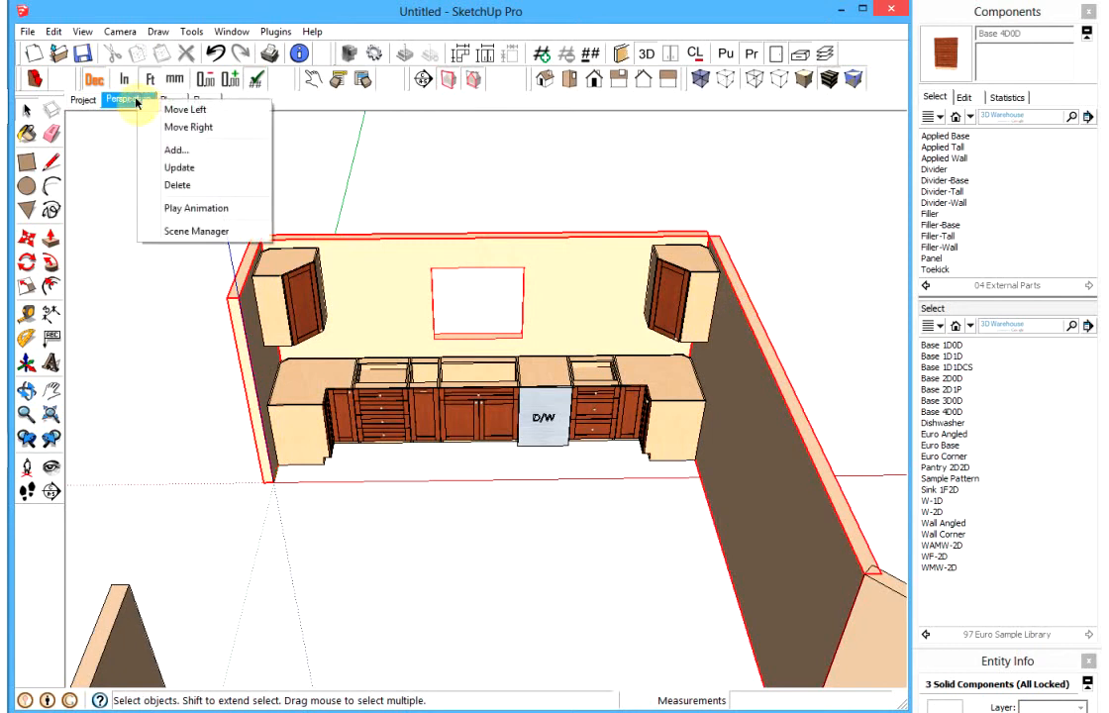
pyautogui.click(167, 151)
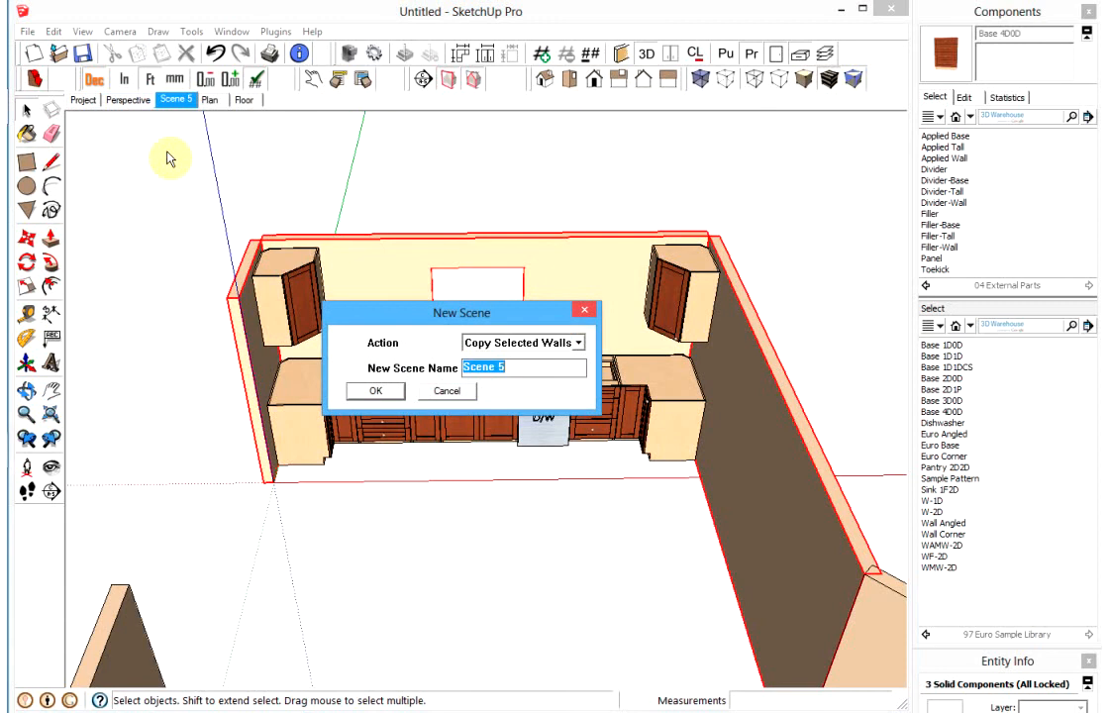
pyautogui.write('Sink Elevation')
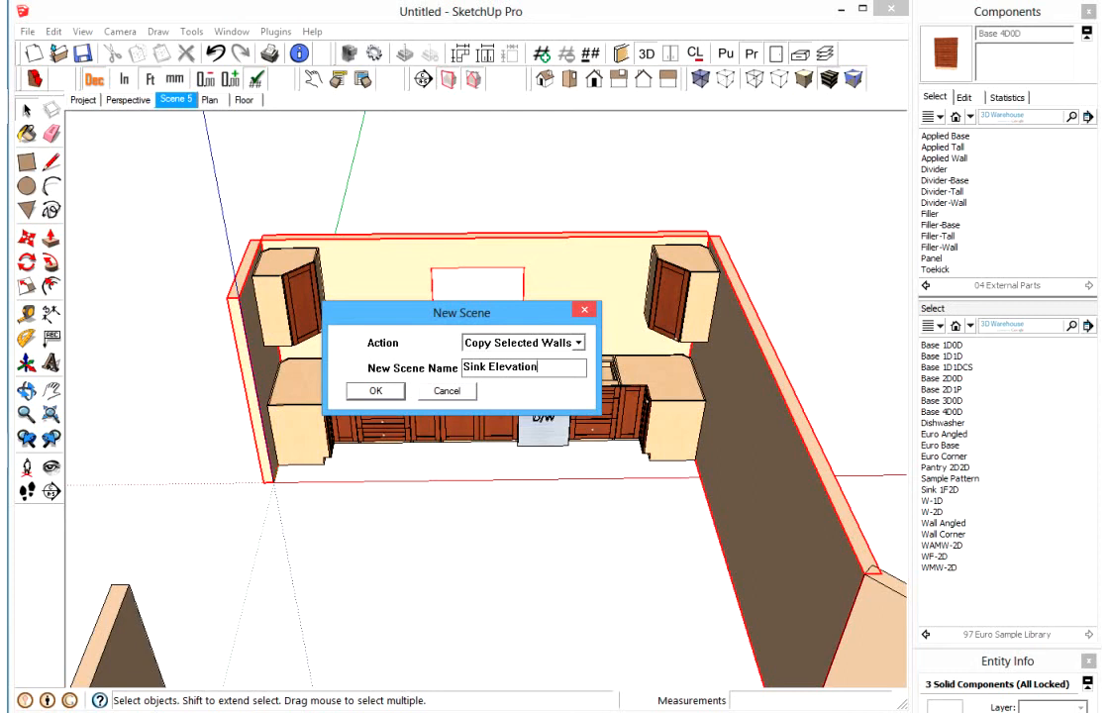
pyautogui.press('Return')
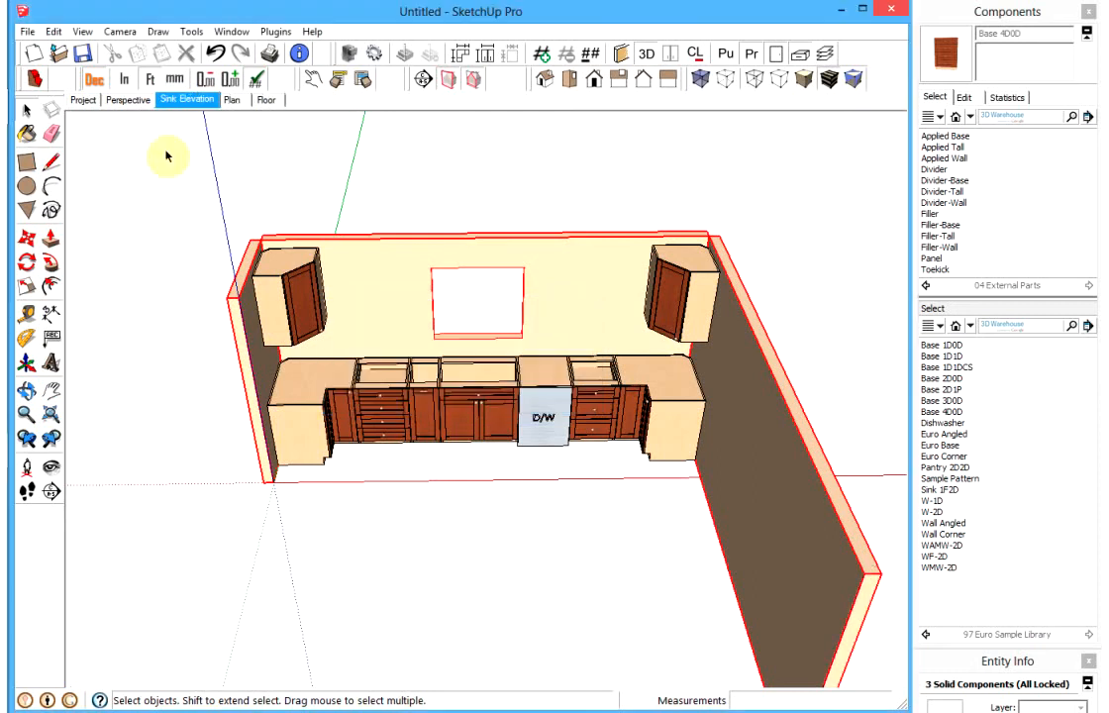
pyautogui.scroll(-3, 167, 156)
pyautogui.moveTo(149, 199); pyautogui.dragTo(426, 79, button='middle')
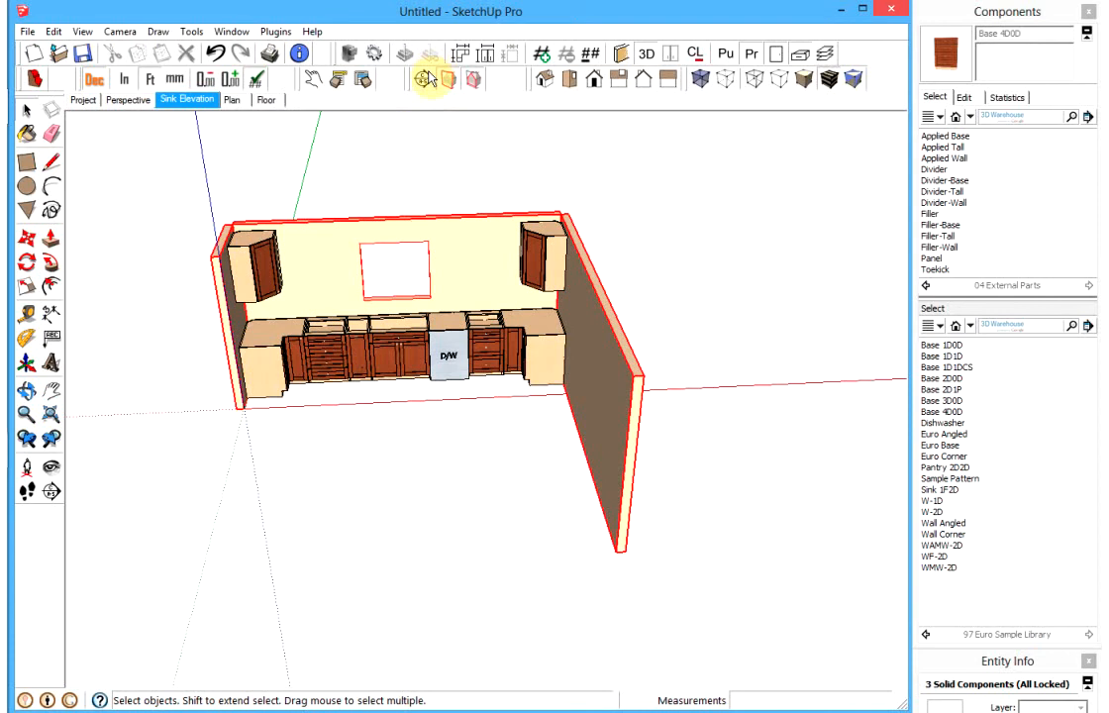
pyautogui.click(426, 79)
pyautogui.click(394, 250)
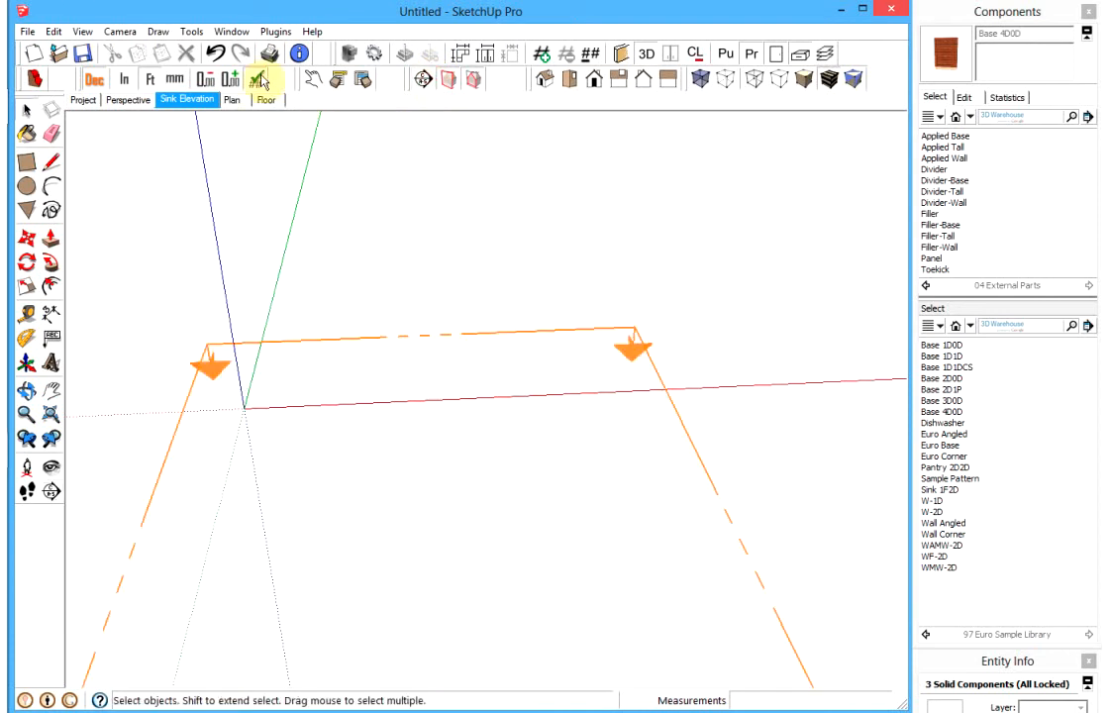
pyautogui.click(215, 53)
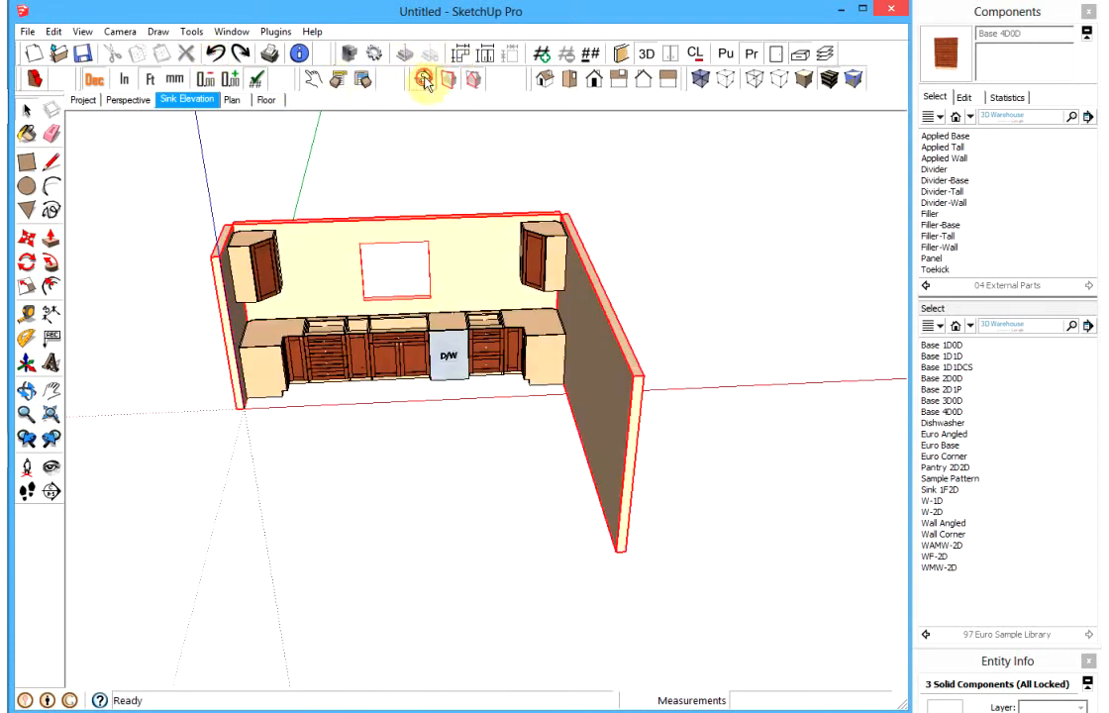
# Step: Add a section plane parallel to the back wall, move it 36" out along the green axis, and hide the section plane symbol
pyautogui.click(424, 80)
pyautogui.click(333, 246)
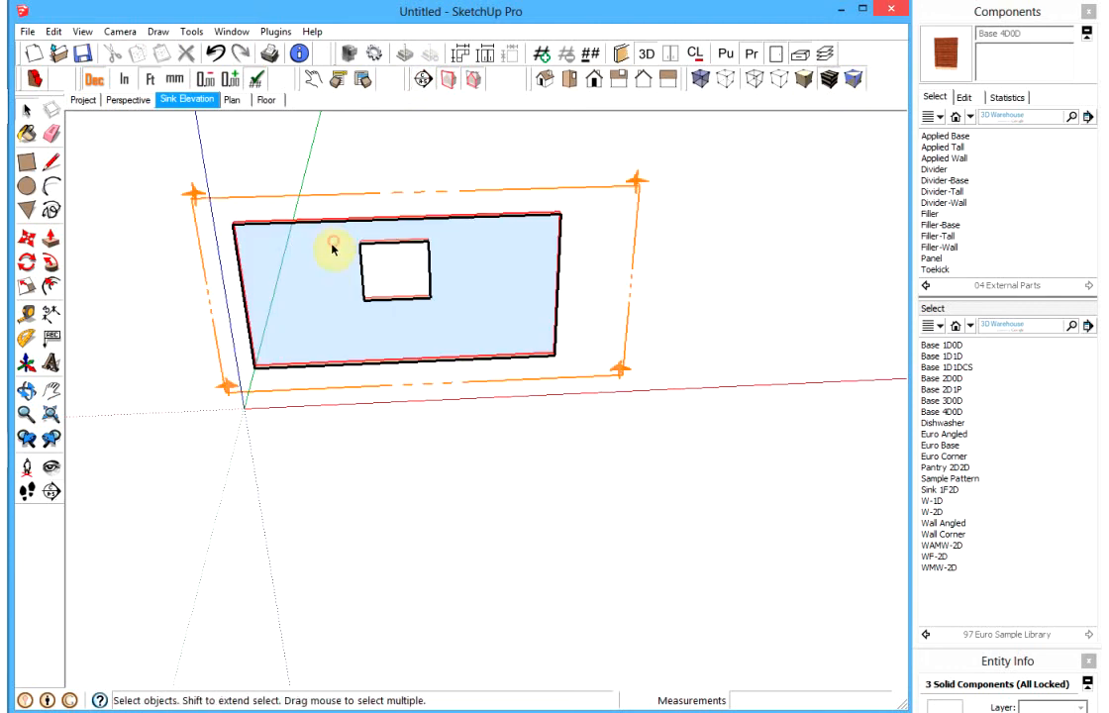
pyautogui.press('m')
pyautogui.click(412, 197)
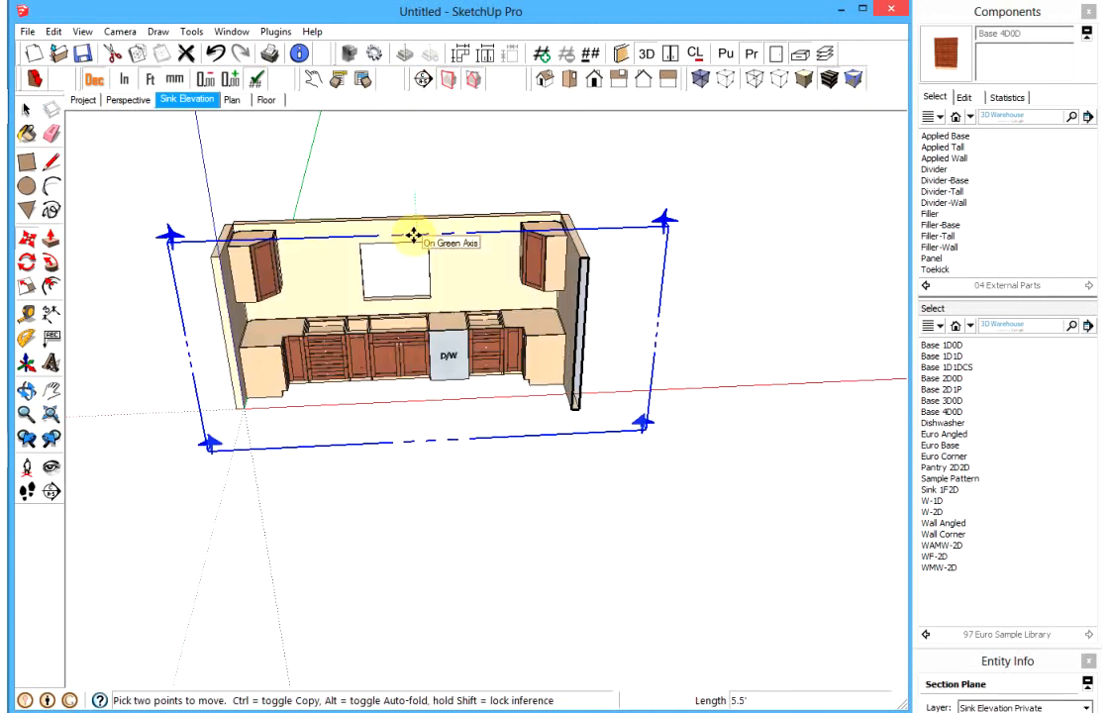
pyautogui.click(412, 236)
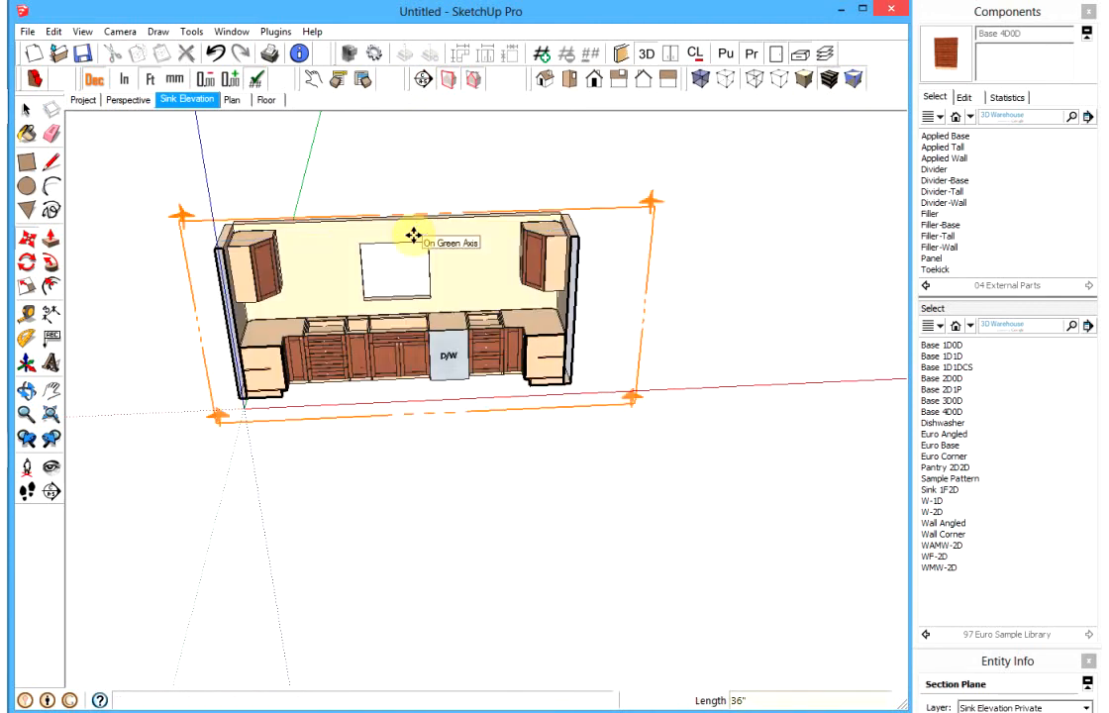
pyautogui.click(446, 82)
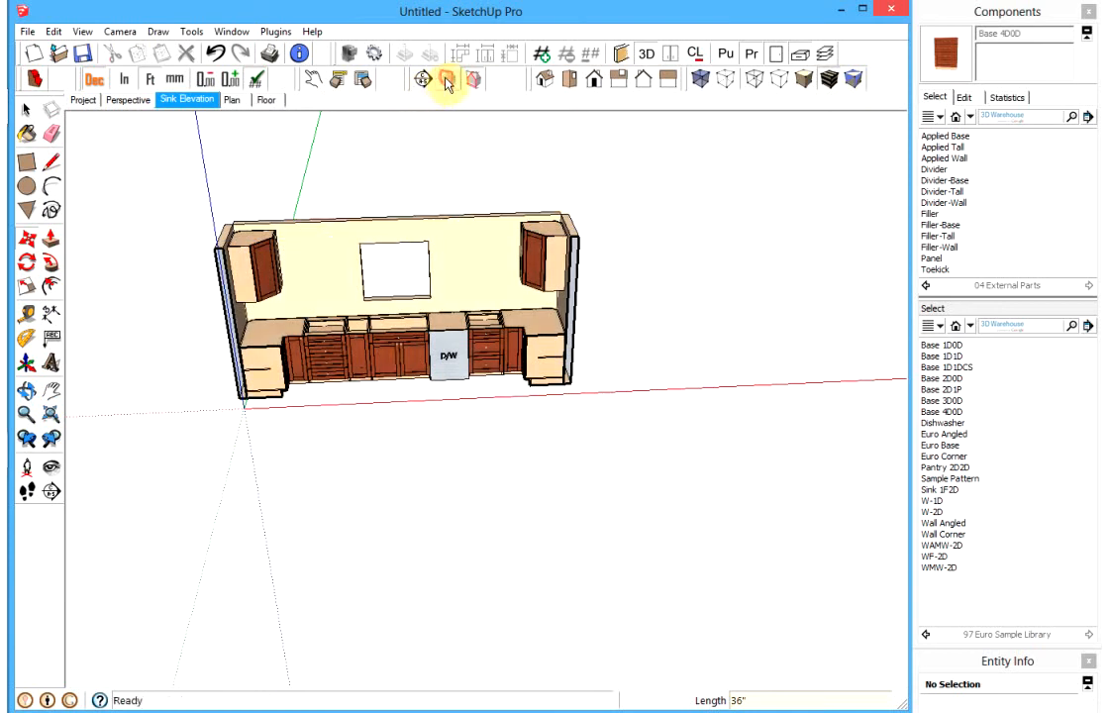
# Step: Align the Sink Elevation view squarely to the back wall and switch it to parallel projection
pyautogui.moveTo(431, 305); pyautogui.dragTo(492, 272, button='middle')
pyautogui.press('space')
pyautogui.click(504, 258)
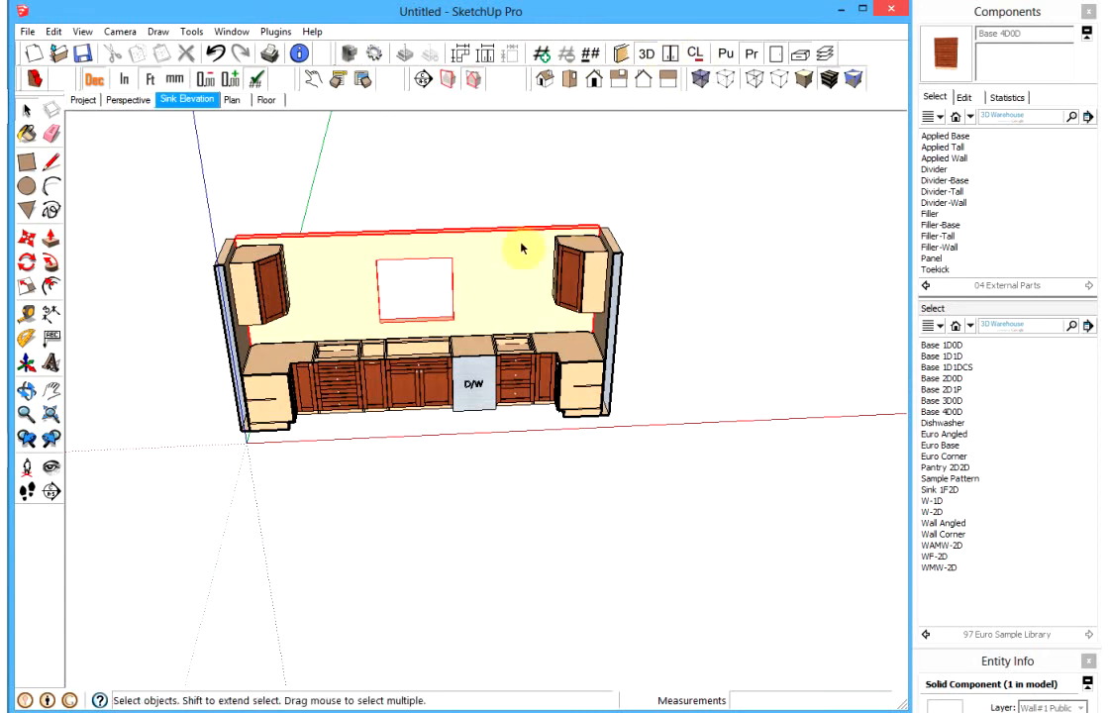
pyautogui.click(670, 52)
pyautogui.keyDown('shift'); pyautogui.moveTo(495, 362); pyautogui.dragTo(578, 347, button='middle'); pyautogui.keyUp('shift')
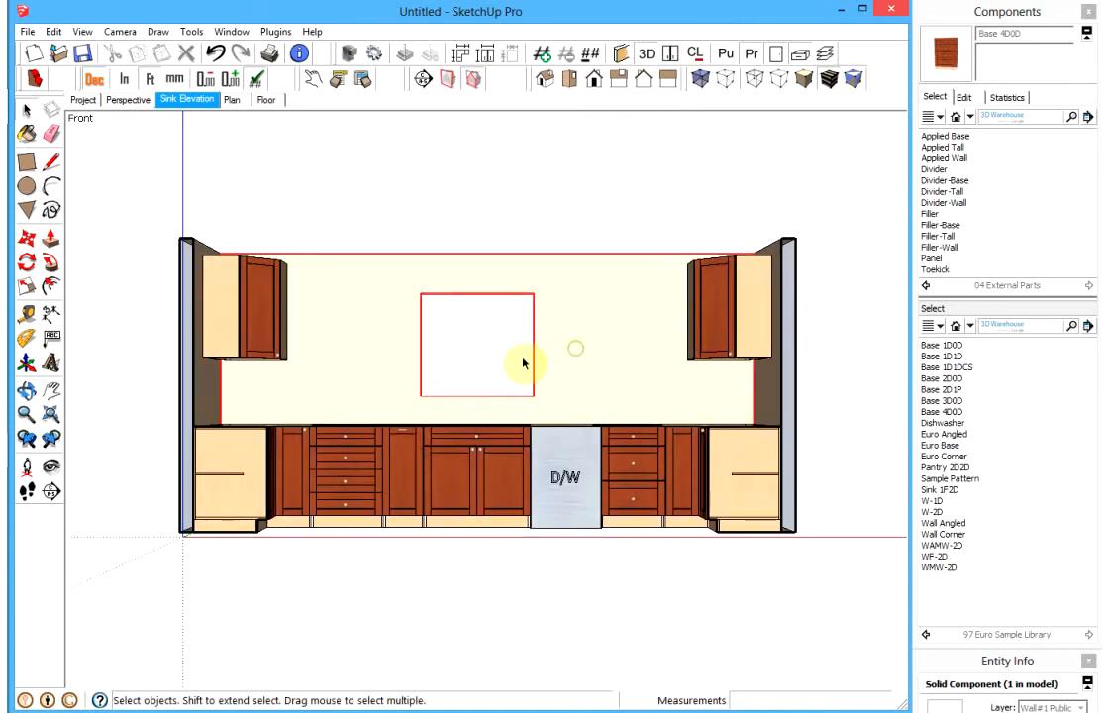
pyautogui.scroll(2, 524, 357)
pyautogui.scroll(-1, 524, 357)
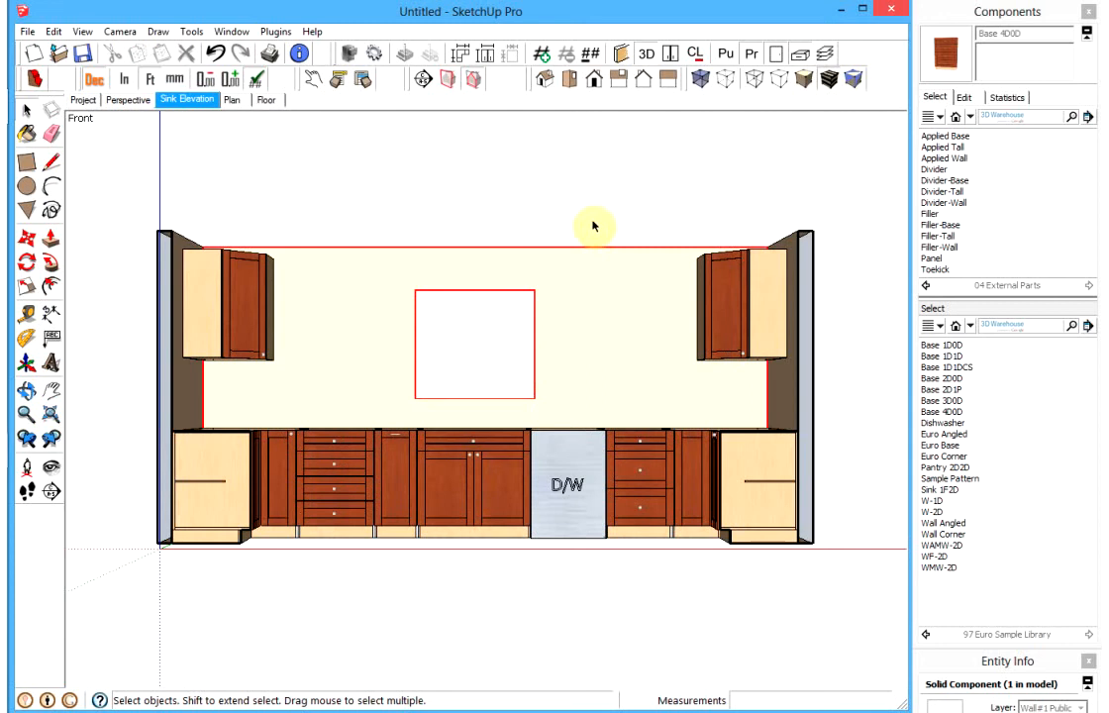
pyautogui.click(647, 54)
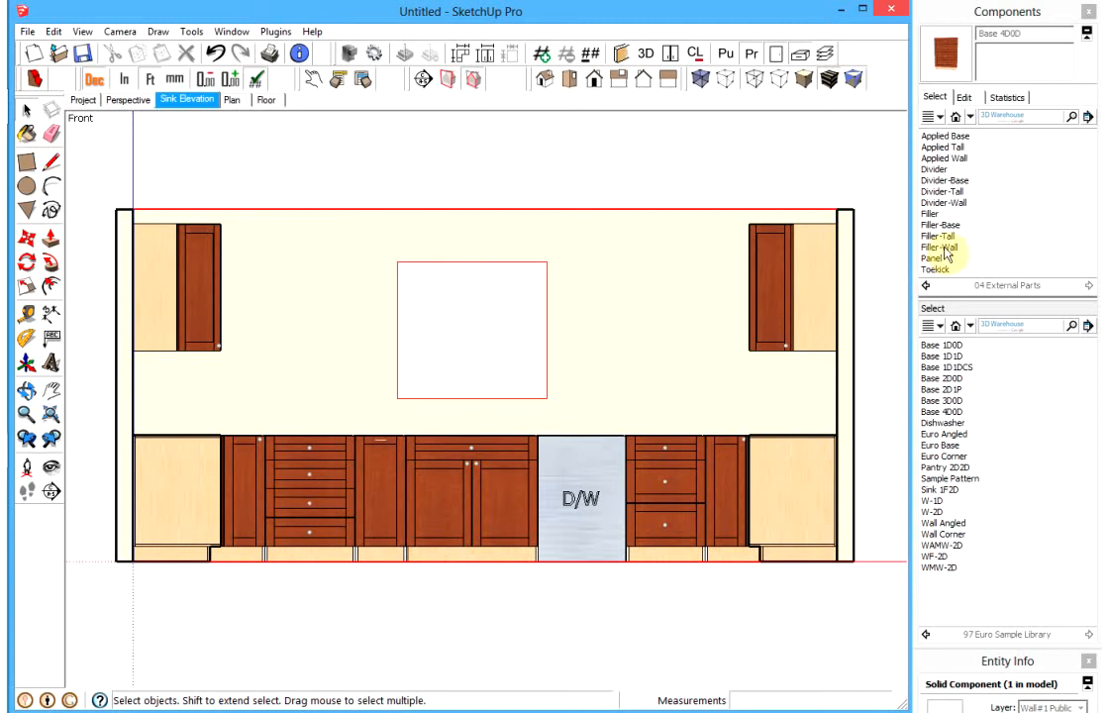
# Step: Place an Applied Wall panel at the window edge above the dishwasher and move it 74 mm away from the window
pyautogui.click(949, 159)
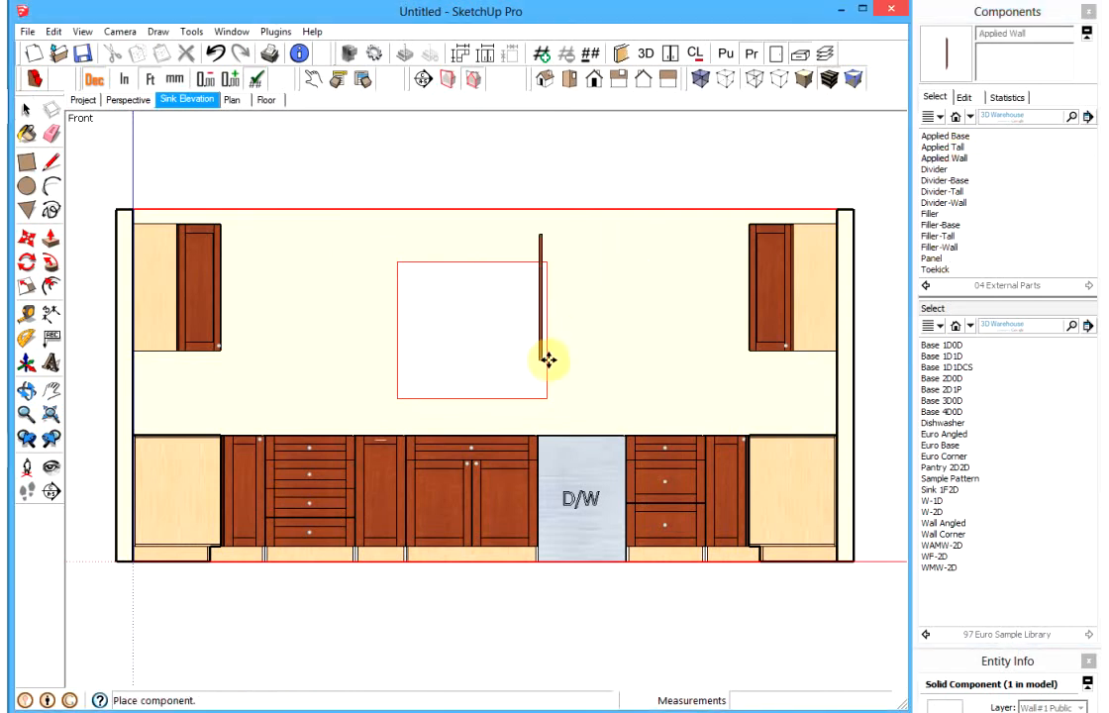
pyautogui.click(547, 352)
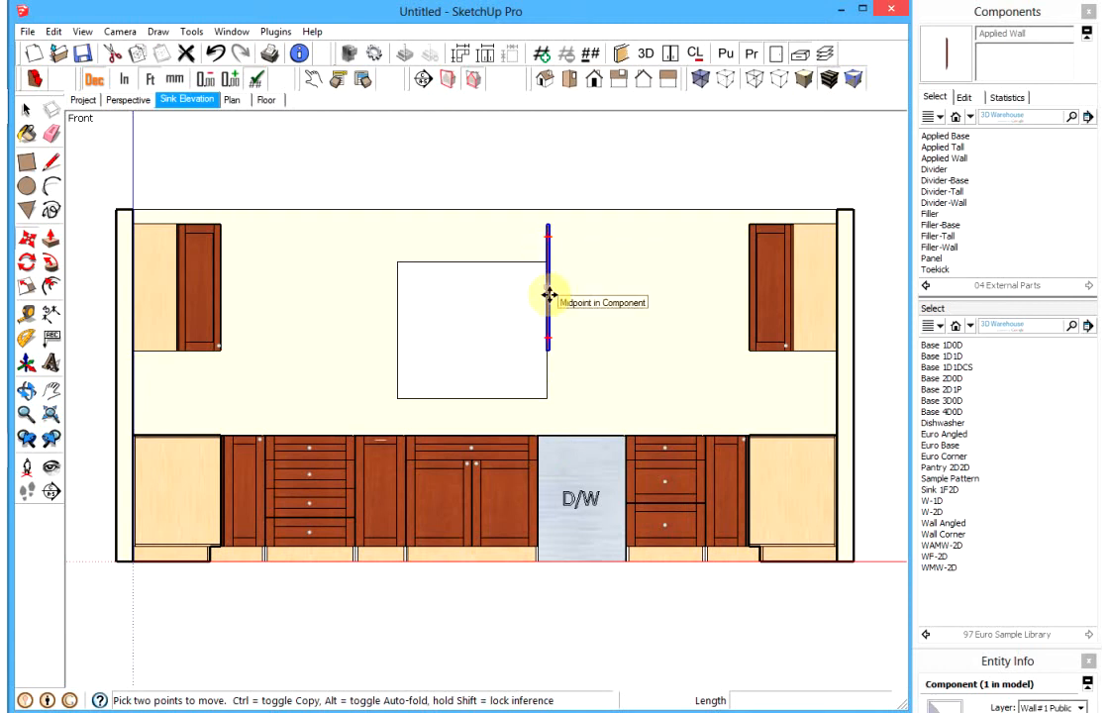
pyautogui.click(126, 99)
pyautogui.moveTo(303, 246); pyautogui.dragTo(683, 292, button='middle')
pyautogui.moveTo(470, 272); pyautogui.dragTo(60, 297, button='middle')
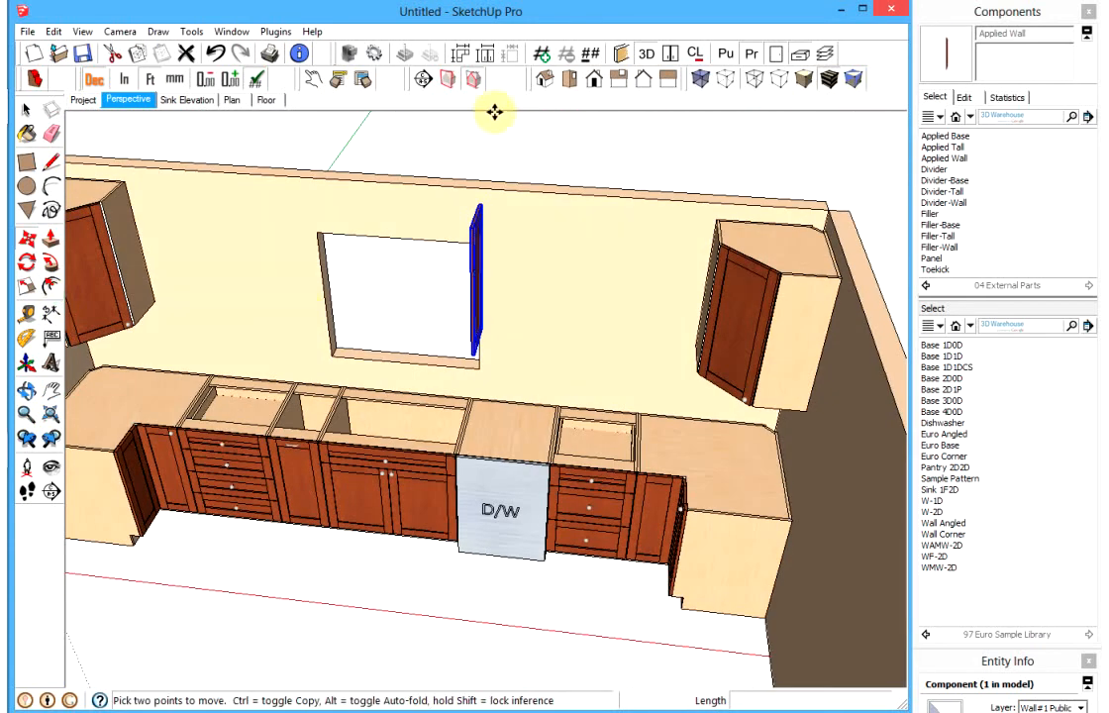
pyautogui.click(198, 103)
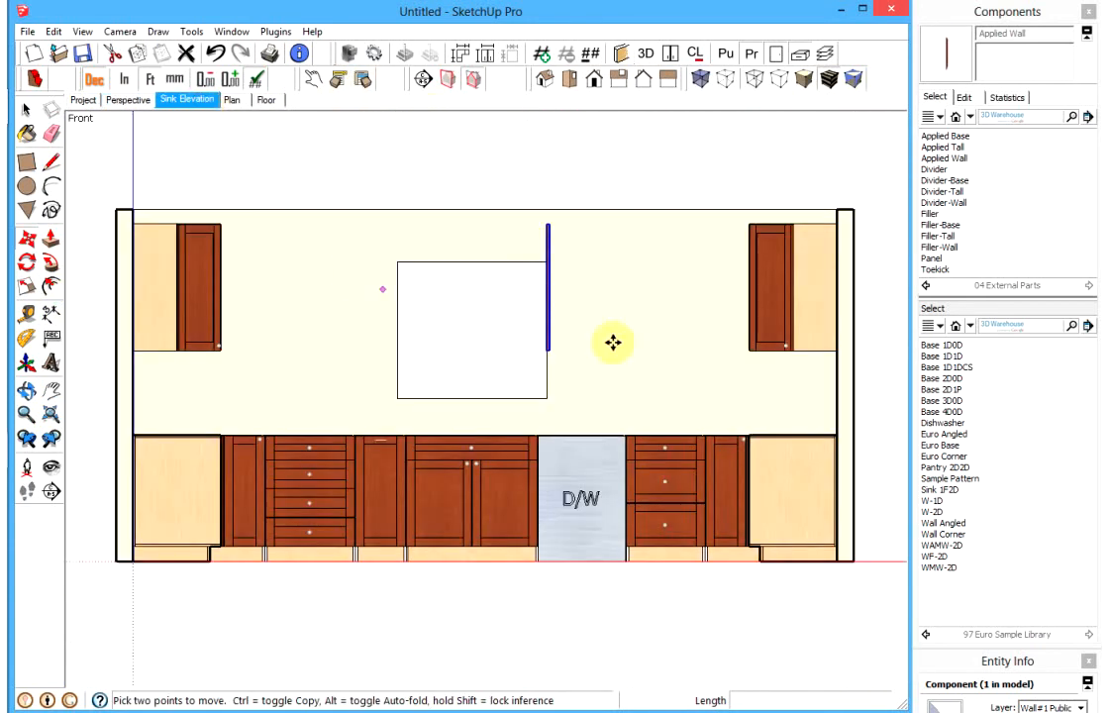
pyautogui.click(561, 268)
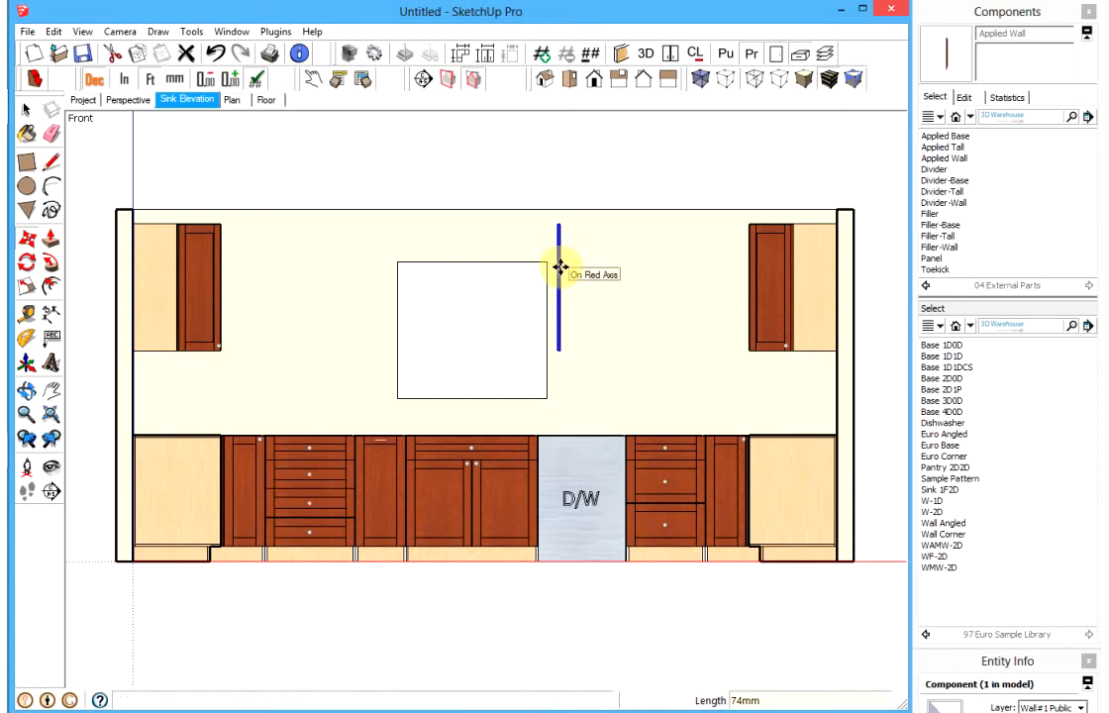
pyautogui.click(561, 267)
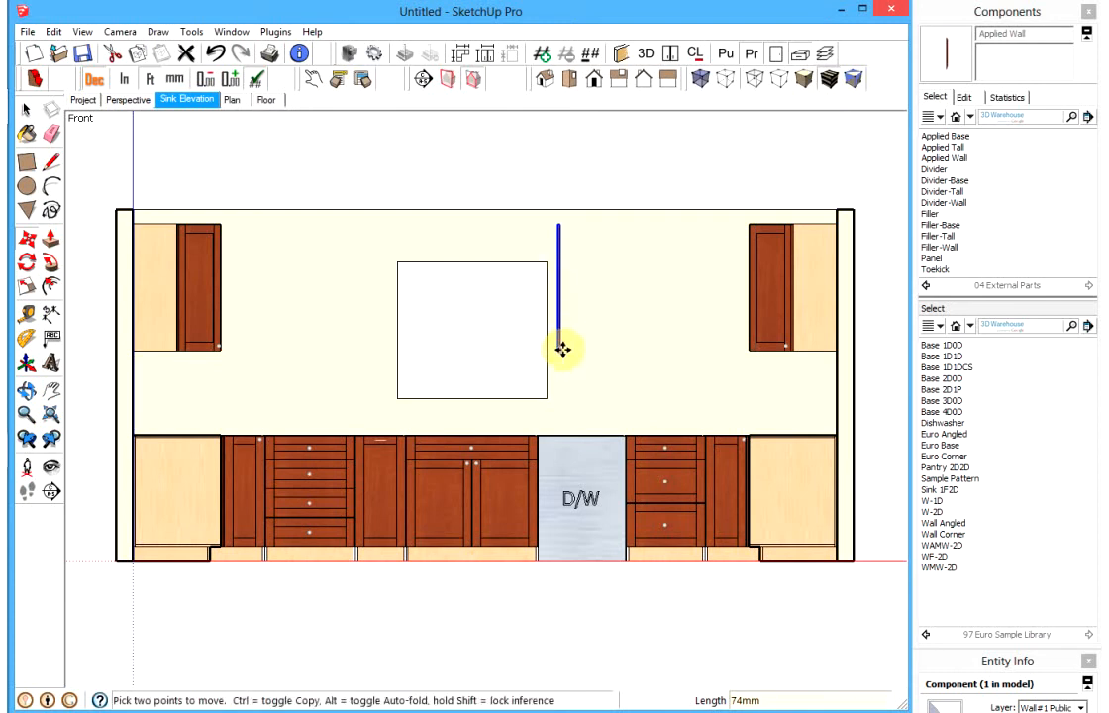
# Step: Copy the Applied Wall panel to the opposite window edge and move the copy about 0.2' away from the window
pyautogui.press('ctrl')
pyautogui.click(551, 349)
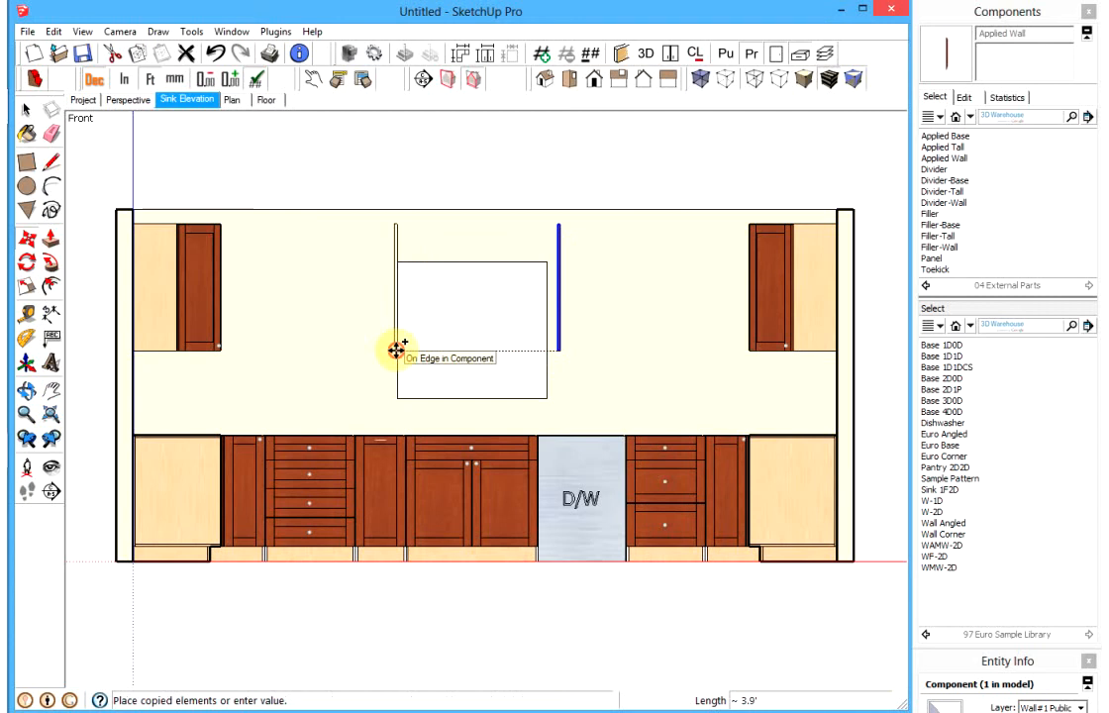
pyautogui.click(396, 351)
pyautogui.click(392, 242)
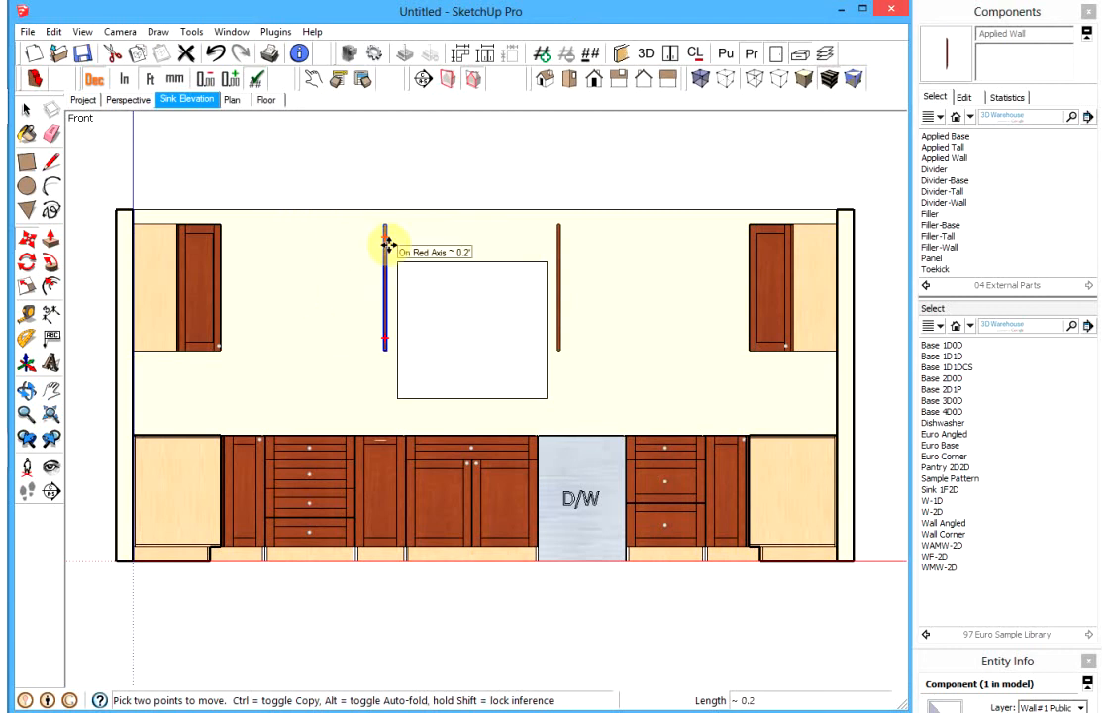
pyautogui.click(386, 244)
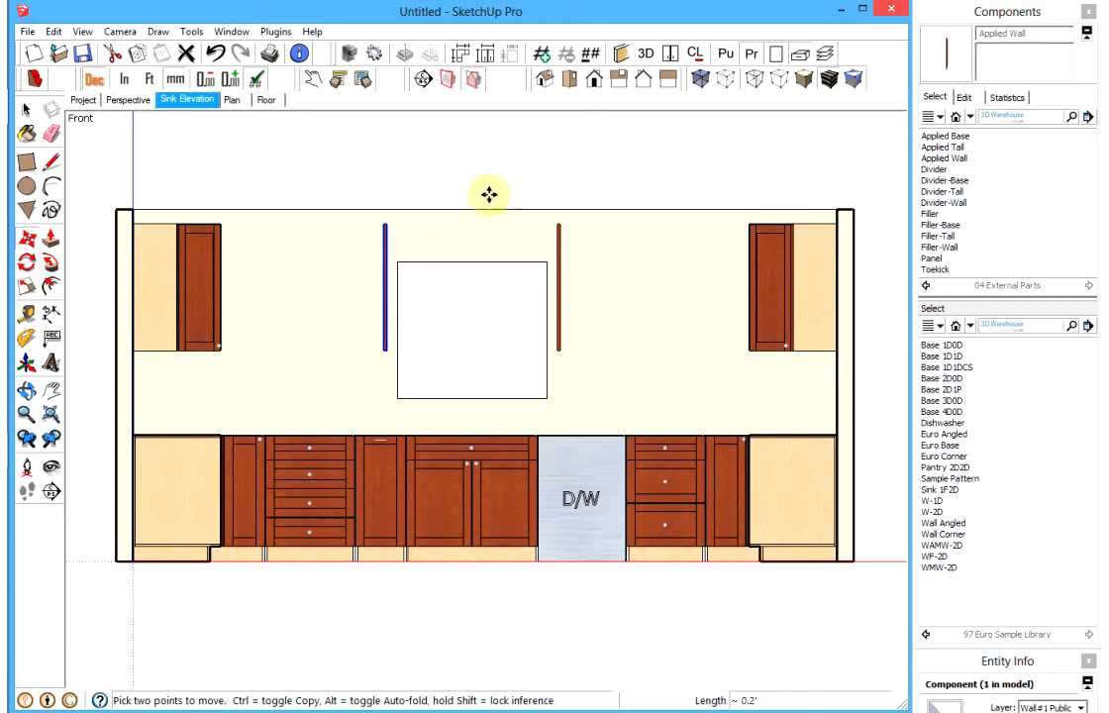
pyautogui.click(936, 501)
pyautogui.click(612, 351)
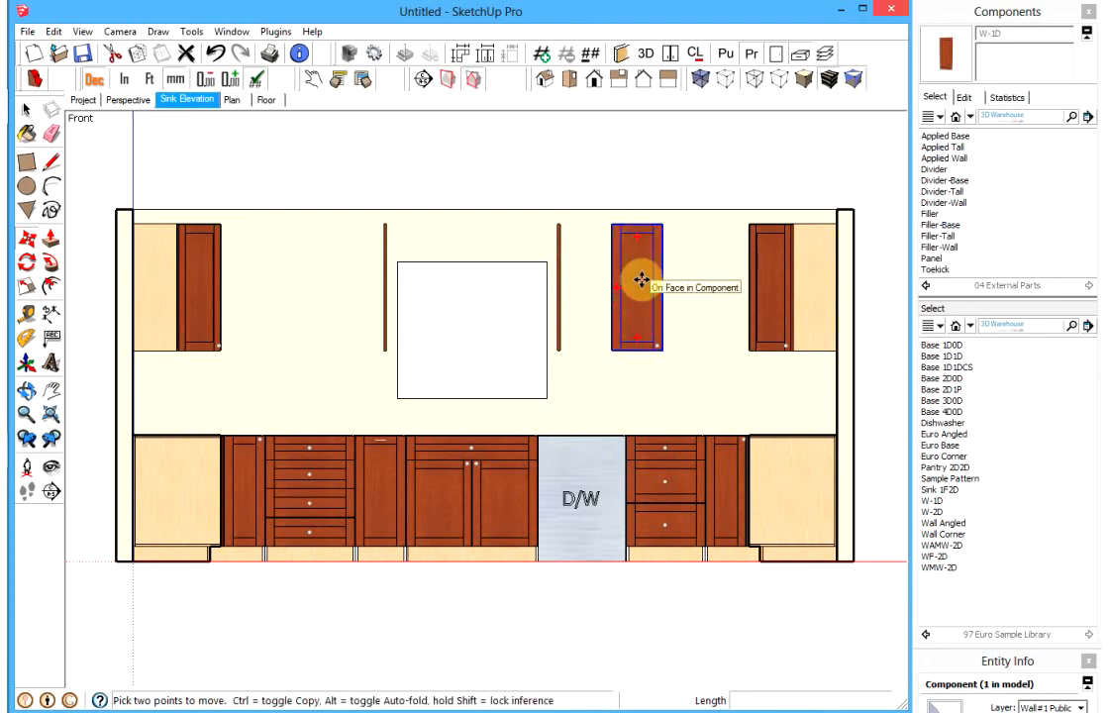
pyautogui.press('f')
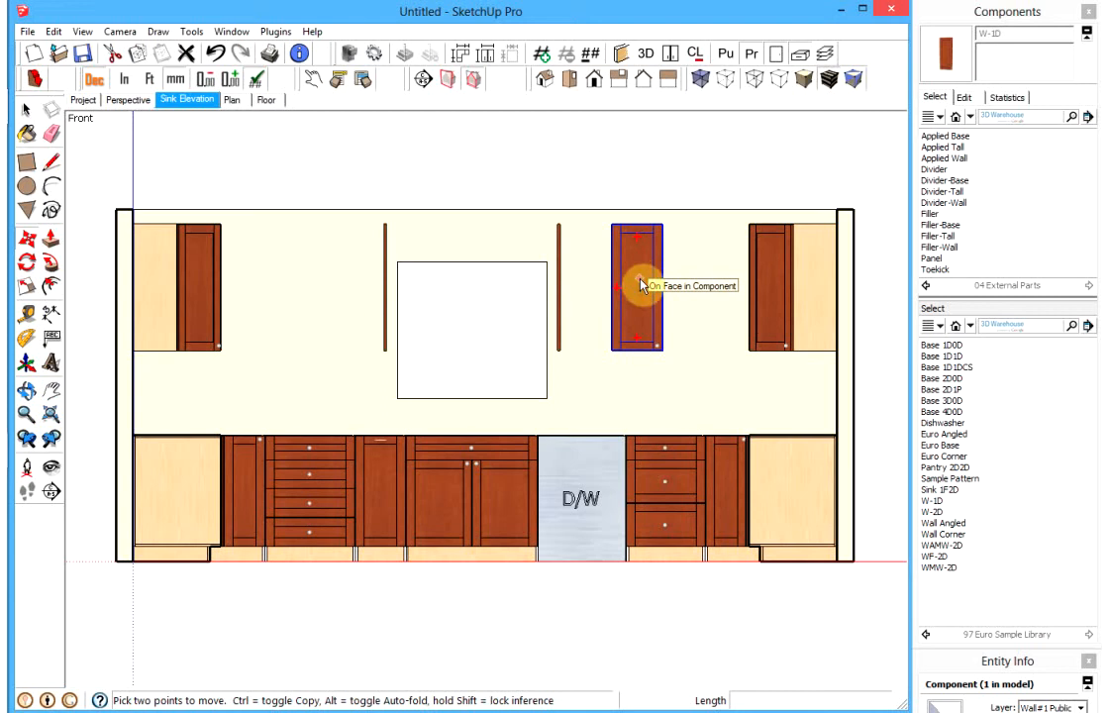
pyautogui.press('Tab')
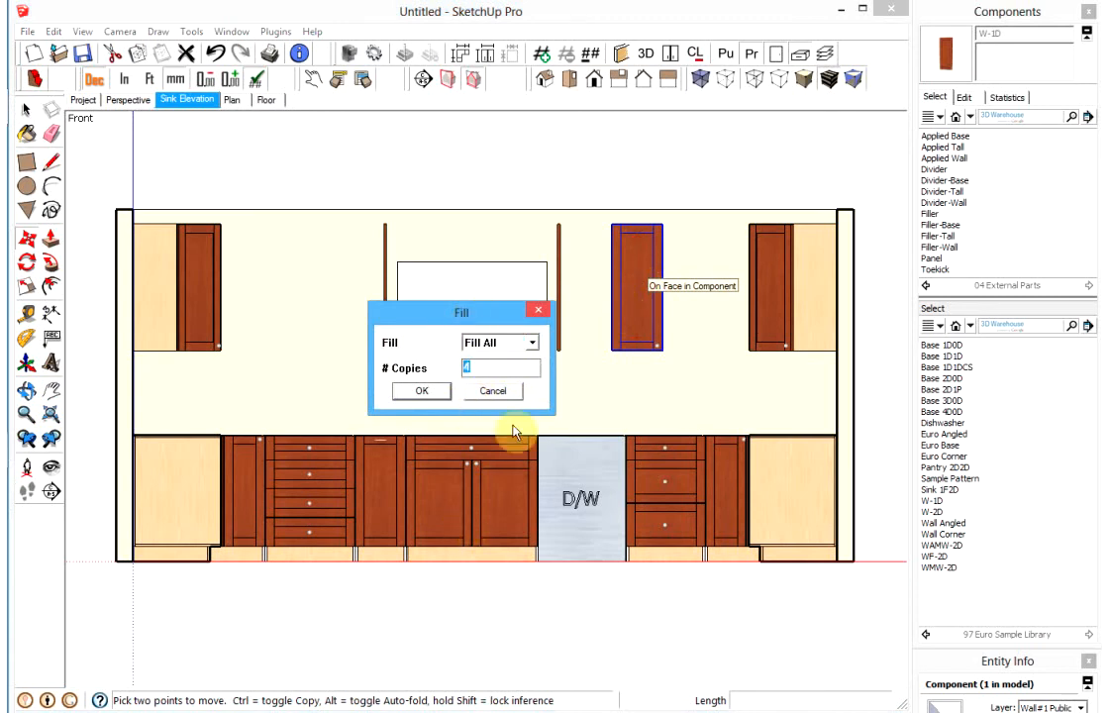
pyautogui.click(493, 391)
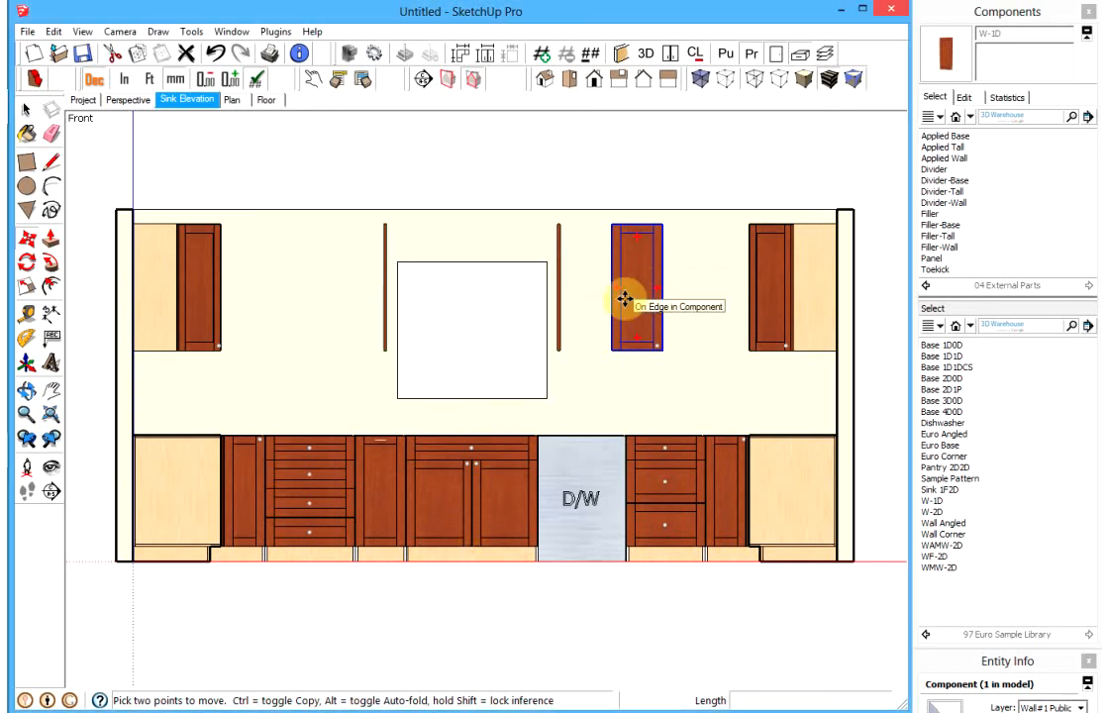
pyautogui.press('Delete')
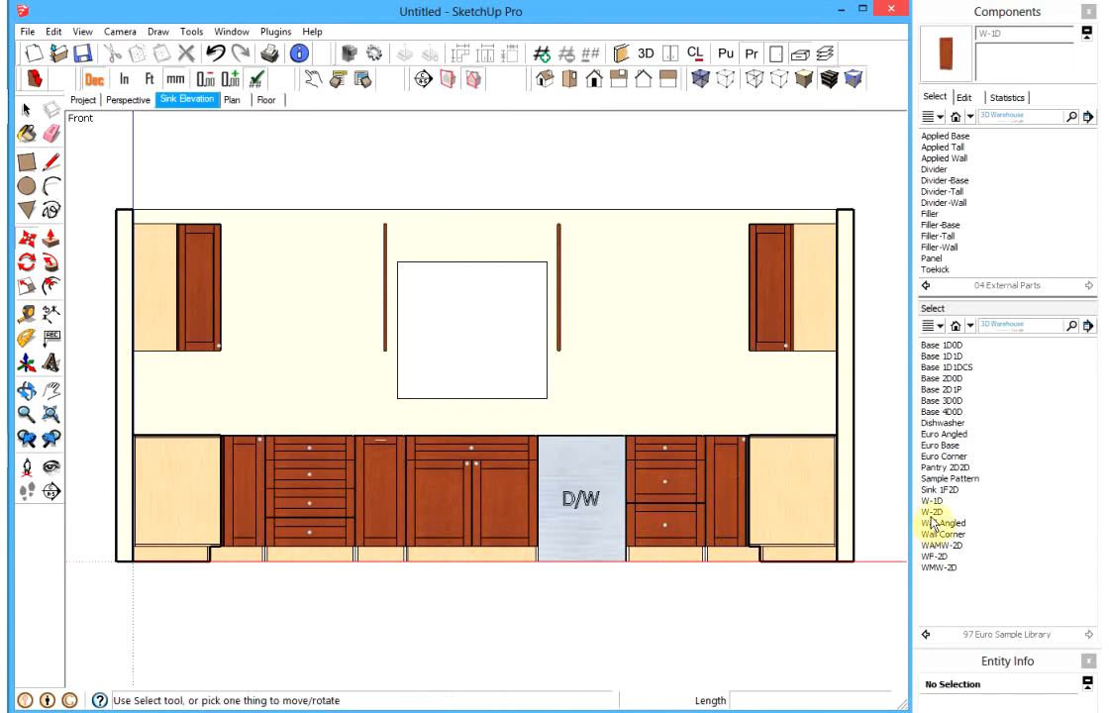
# Step: Place a W-2D cabinet on the dishwasher side of the window and fill the wall cabinet gap using Fill All with 2 copies
pyautogui.click(931, 513)
pyautogui.click(647, 350)
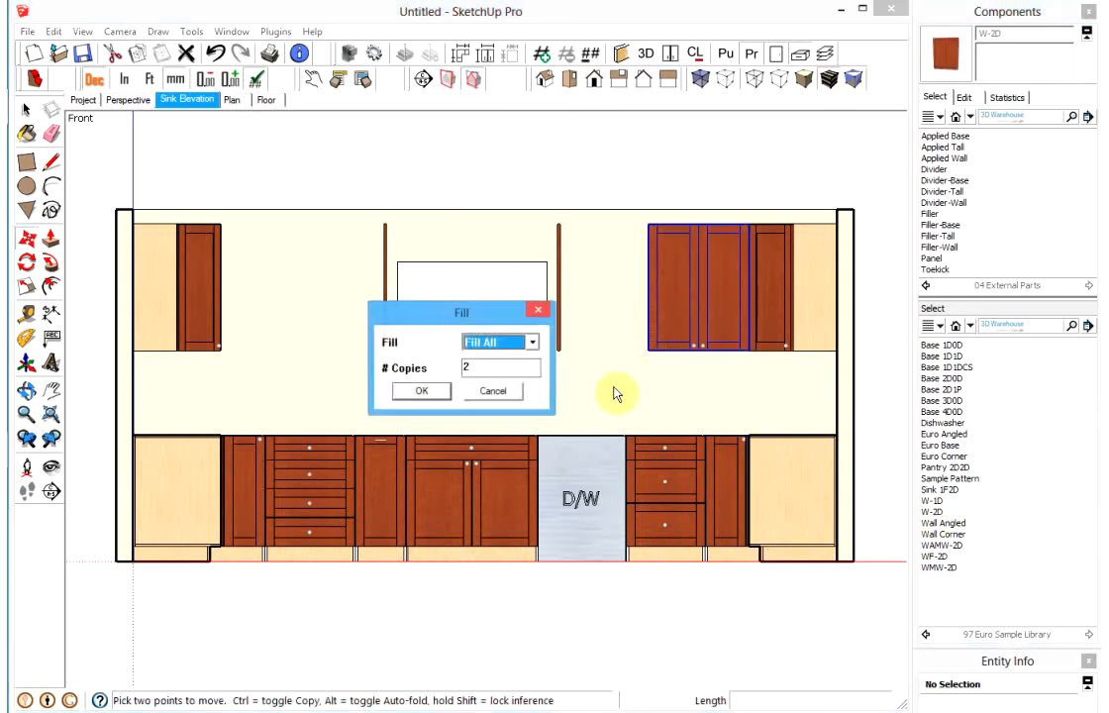
pyautogui.click(431, 391)
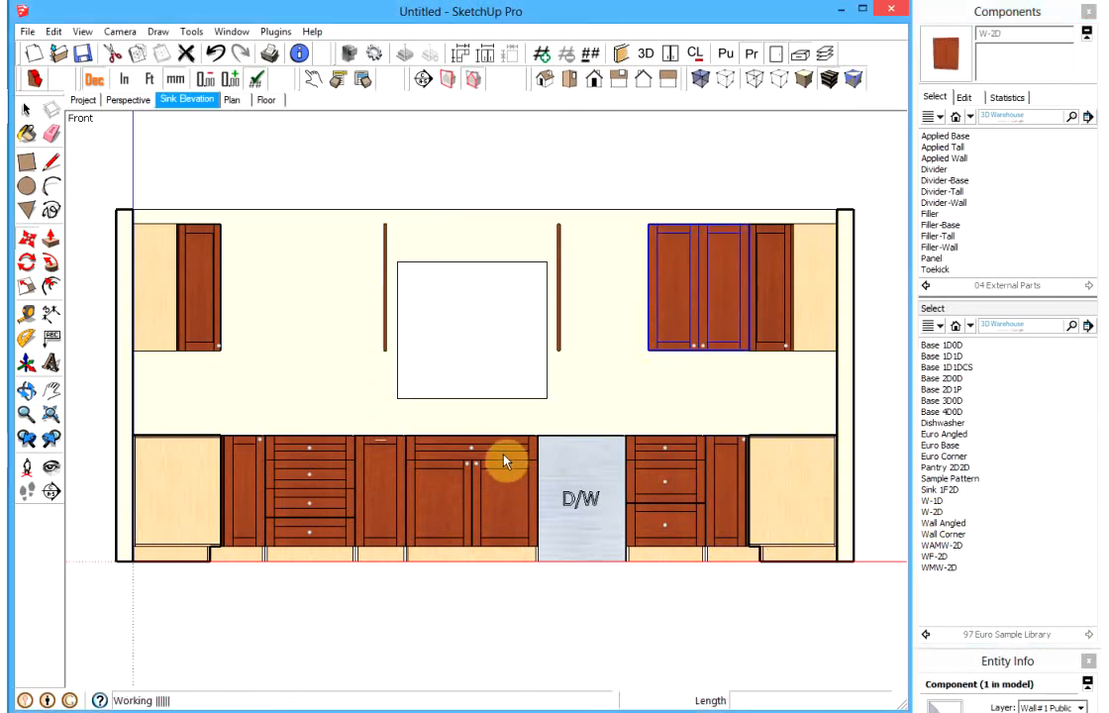
# Step: Place a W-1D cabinet on the other side of the window and fill that gap using Fill All with 3 copies
pyautogui.click(932, 502)
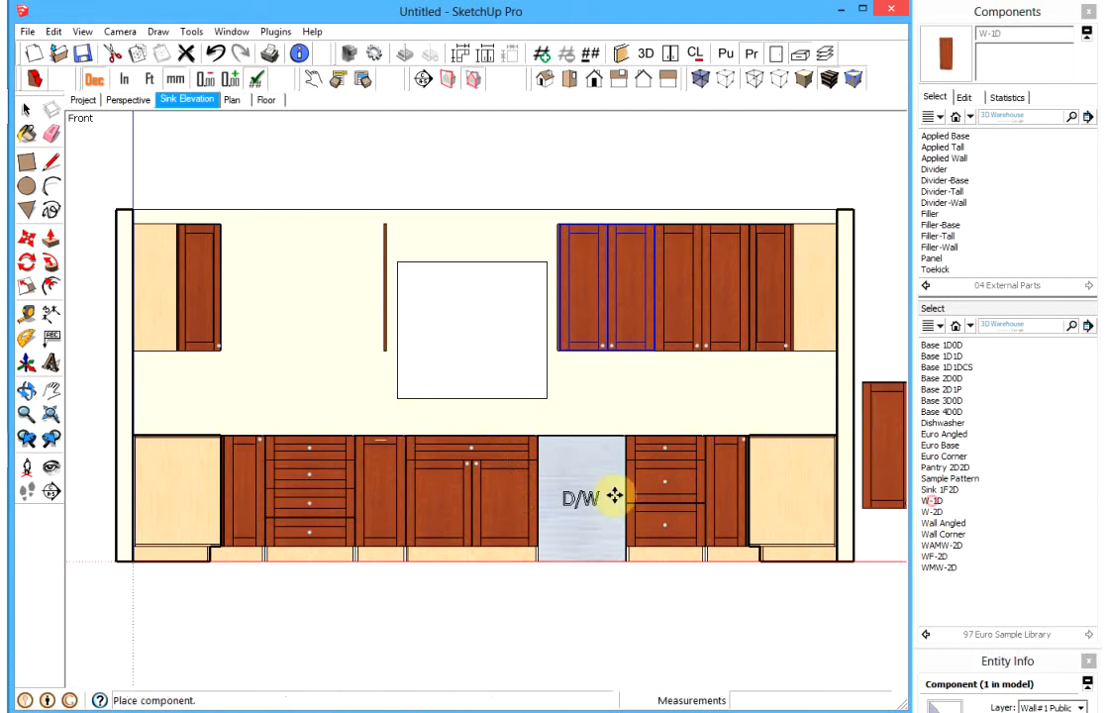
pyautogui.click(296, 350)
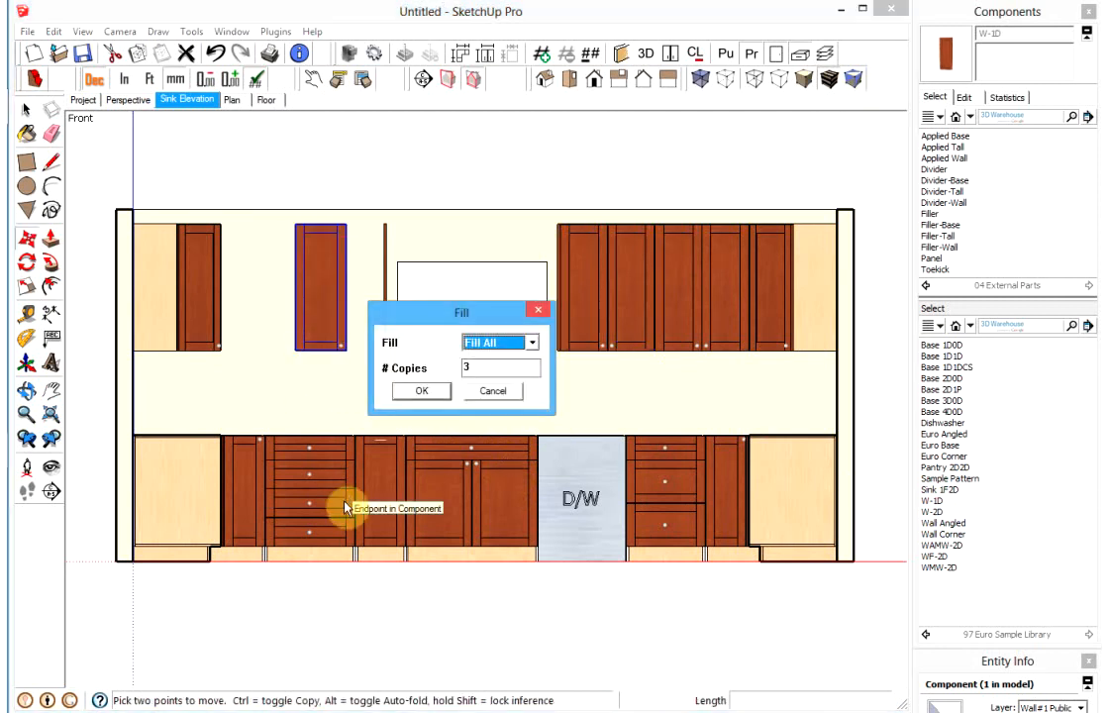
pyautogui.click(435, 391)
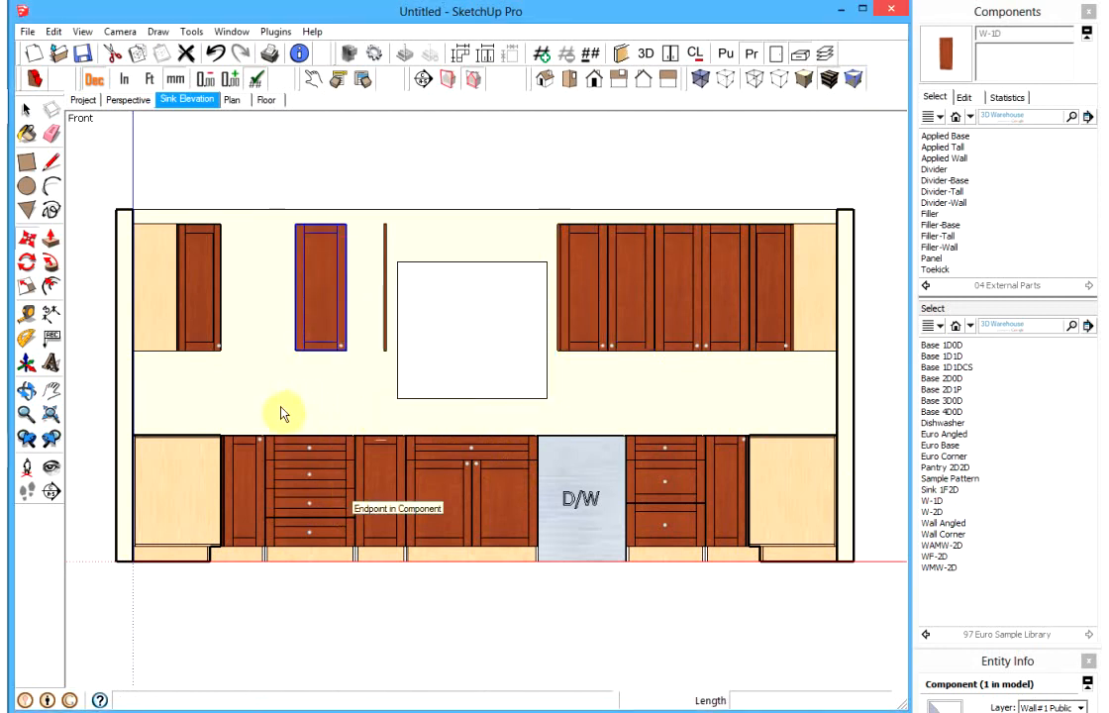
# Step: Flip the door of the W-1D beside the corner wall cabinet so that its knob is on the corner side
pyautogui.press('space')
pyautogui.doubleClick(248, 316)
pyautogui.click(252, 320)
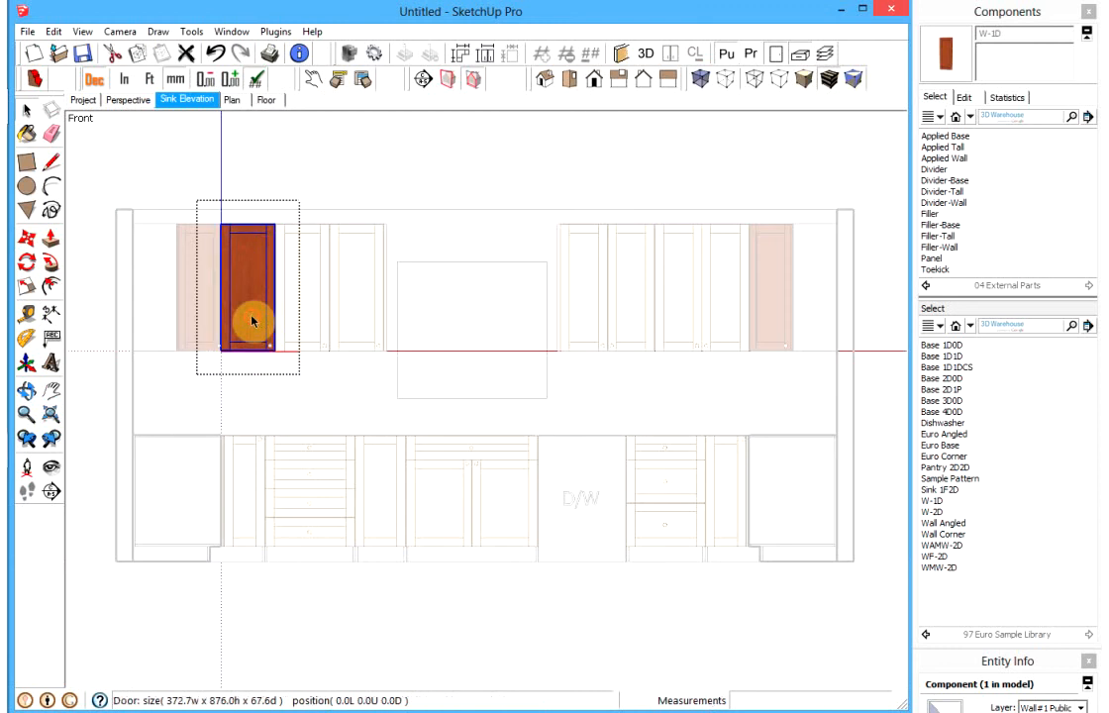
pyautogui.click(290, 400)
# Step: Replace the two W-1D cabinets nearest the window with one W-2D, fitted using Fill Left with 1 copy
pyautogui.click(315, 295)
pyautogui.keyDown('shift'); pyautogui.click(376, 292); pyautogui.keyUp('shift')
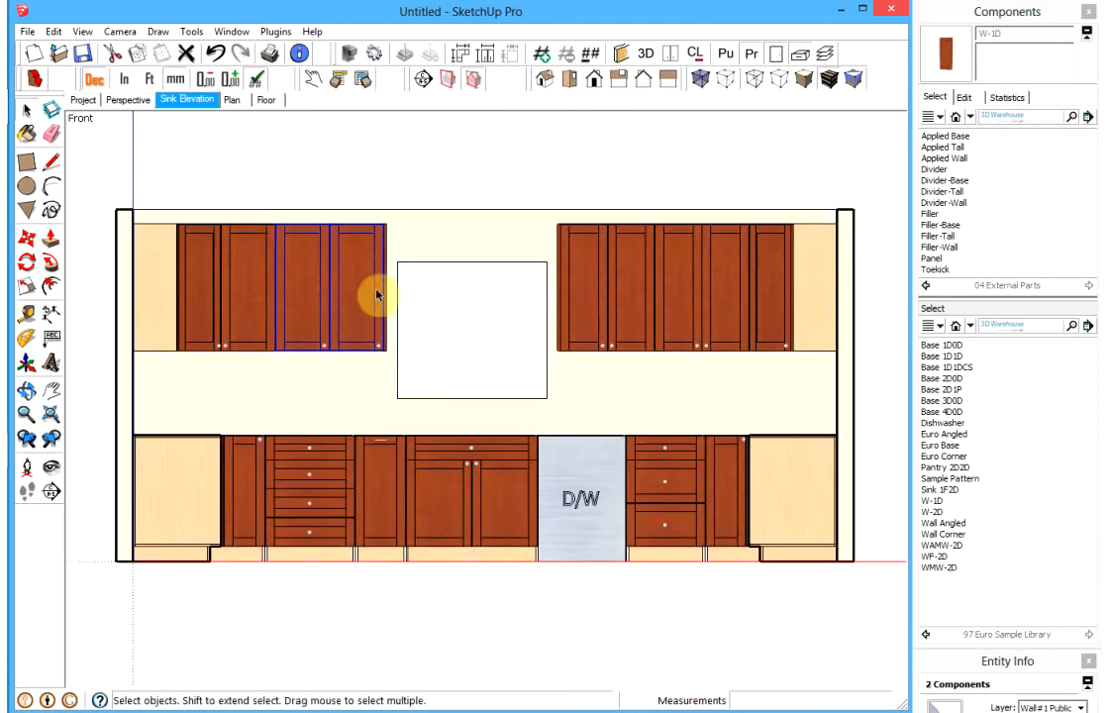
pyautogui.press('Delete')
pyautogui.click(932, 511)
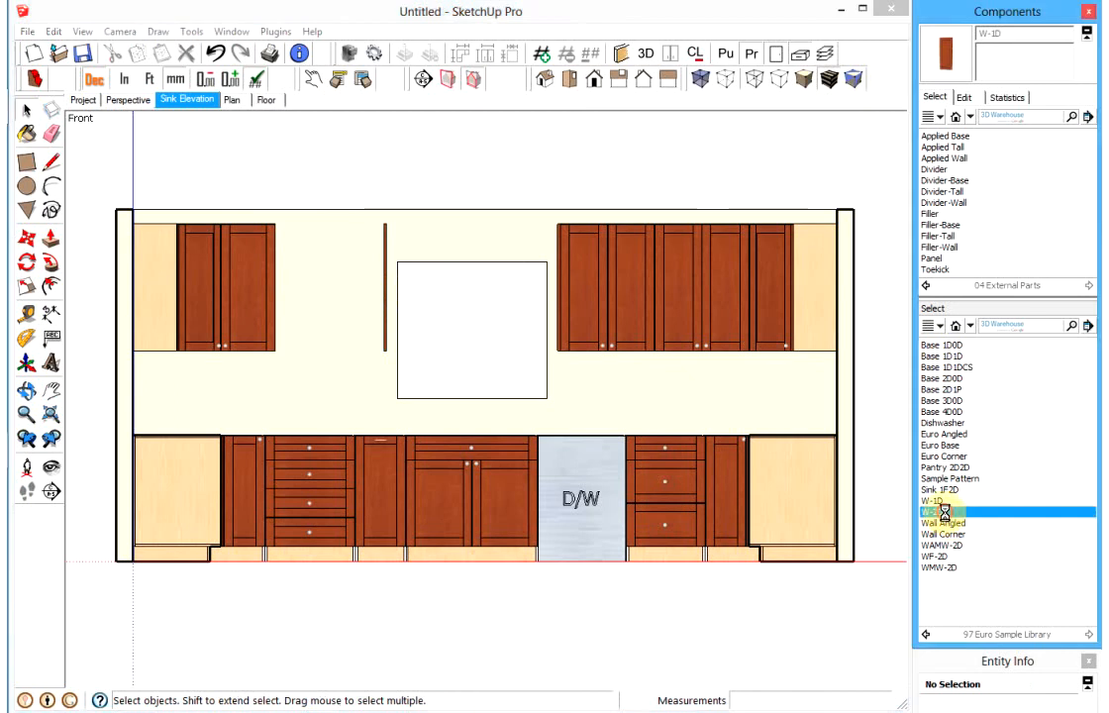
pyautogui.click(284, 348)
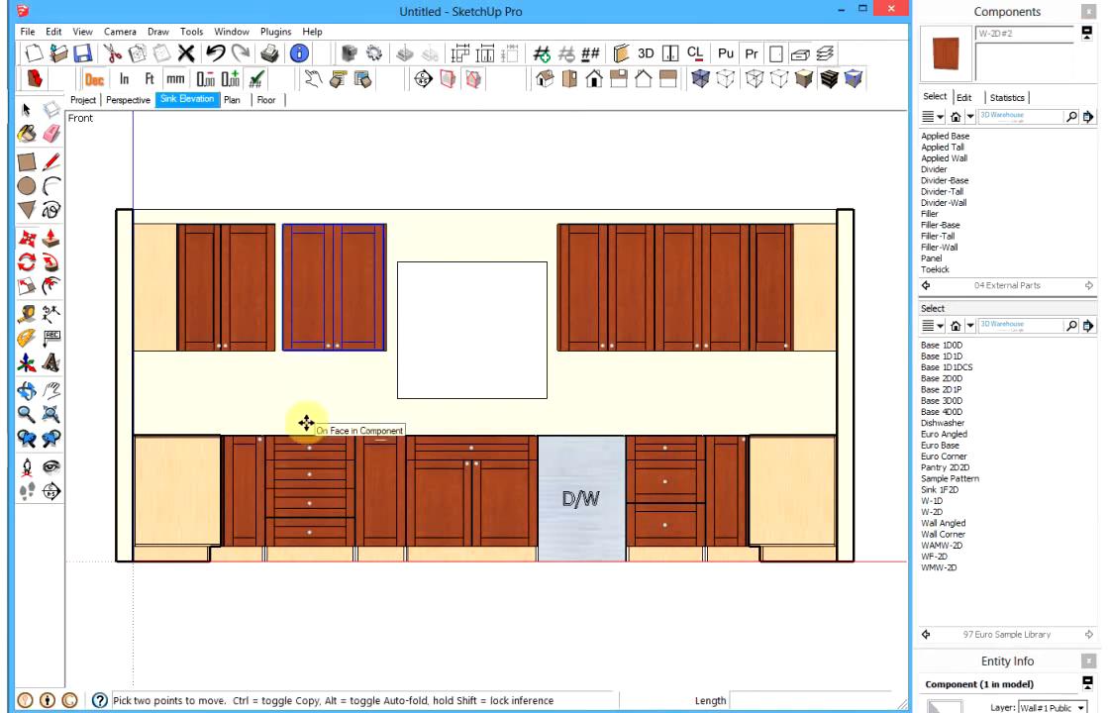
pyautogui.click(423, 392)
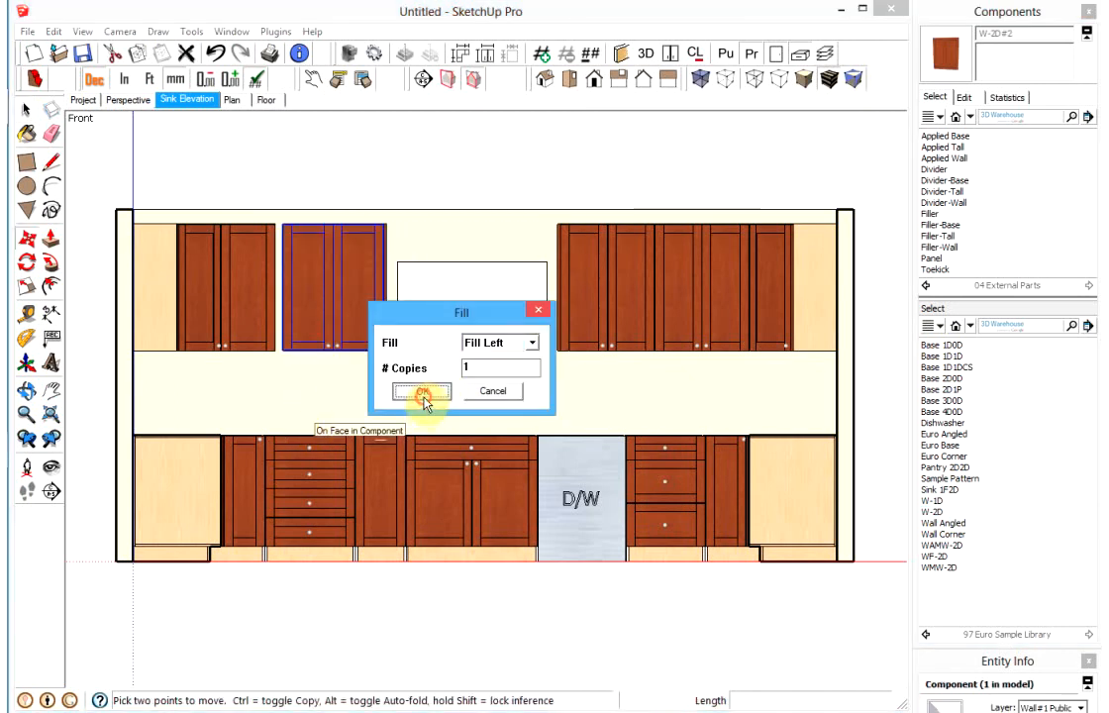
# Step: Create a scene named Pantry Elevation from the sink wall and adjoining wall, using Copy Selected Walls and without saving style changes
pyautogui.press('space')
pyautogui.click(431, 174)
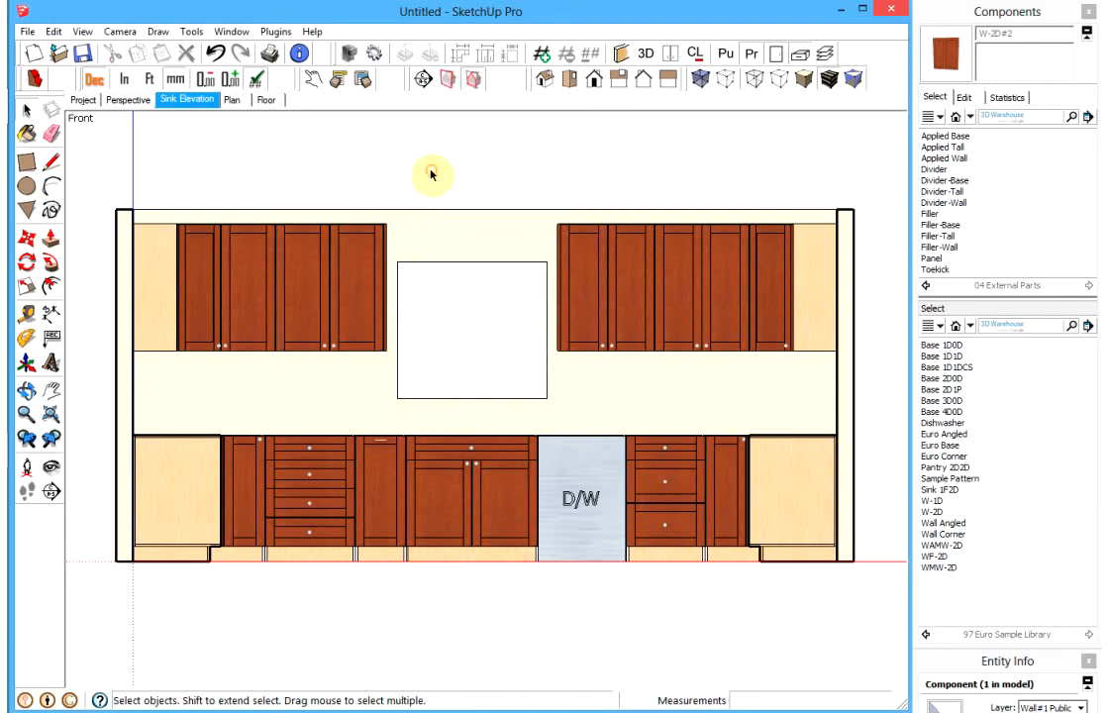
pyautogui.click(128, 99)
pyautogui.moveTo(624, 260); pyautogui.dragTo(281, 305, button='middle')
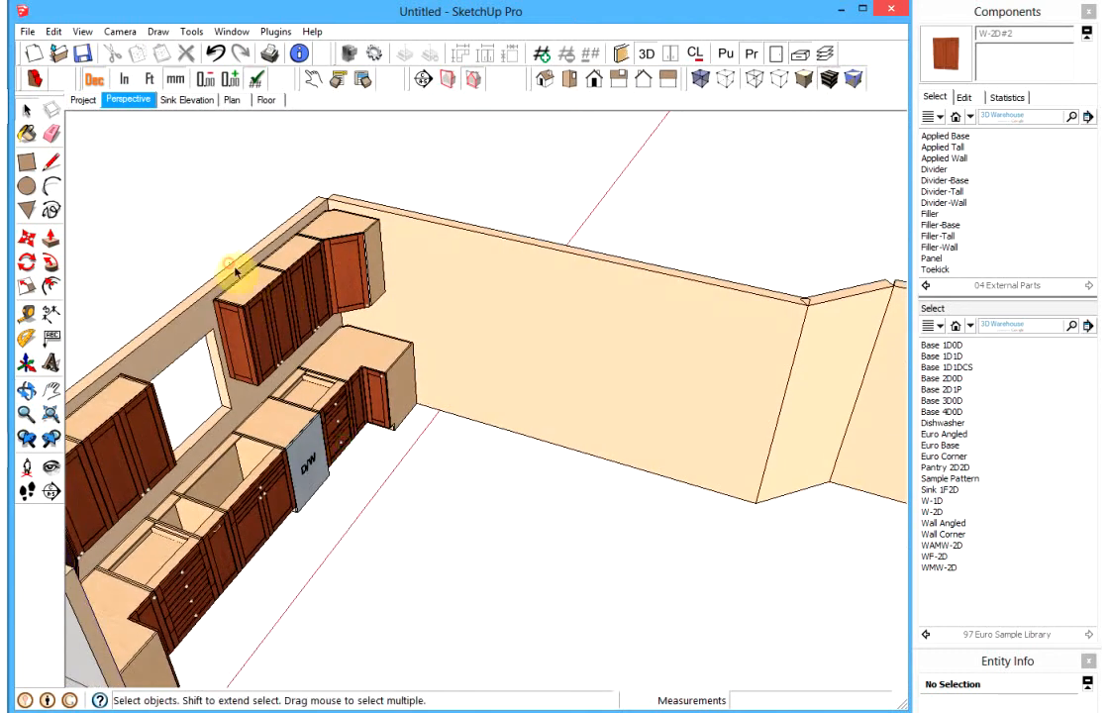
pyautogui.click(515, 281)
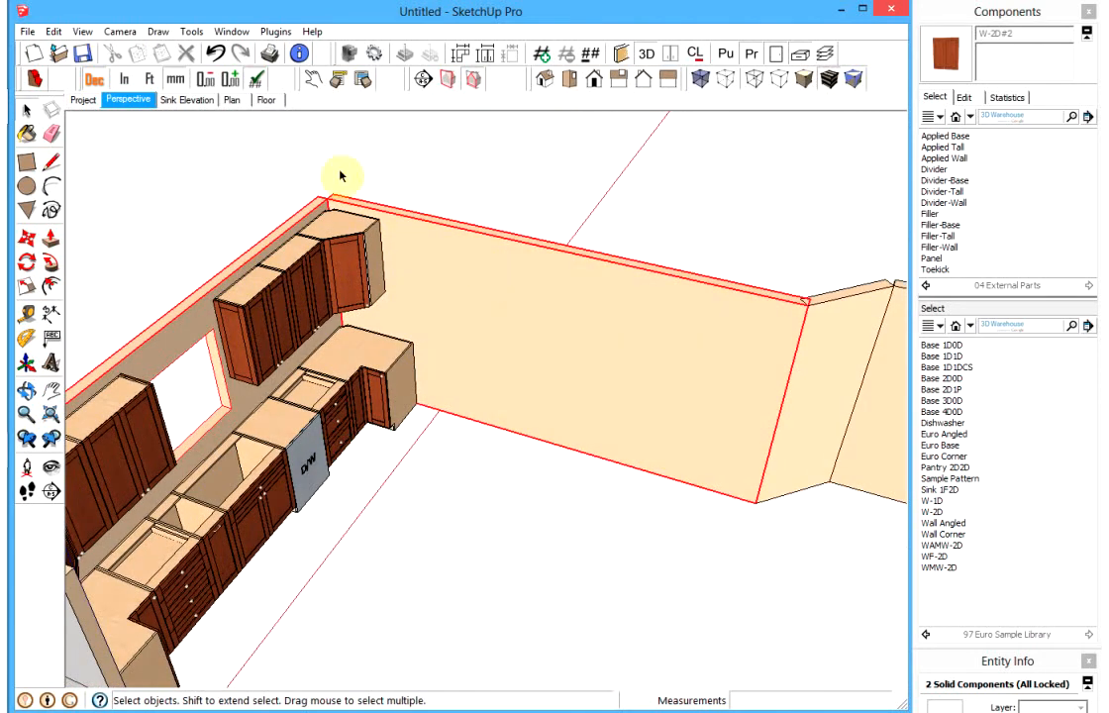
pyautogui.rightClick(132, 100)
pyautogui.click(171, 152)
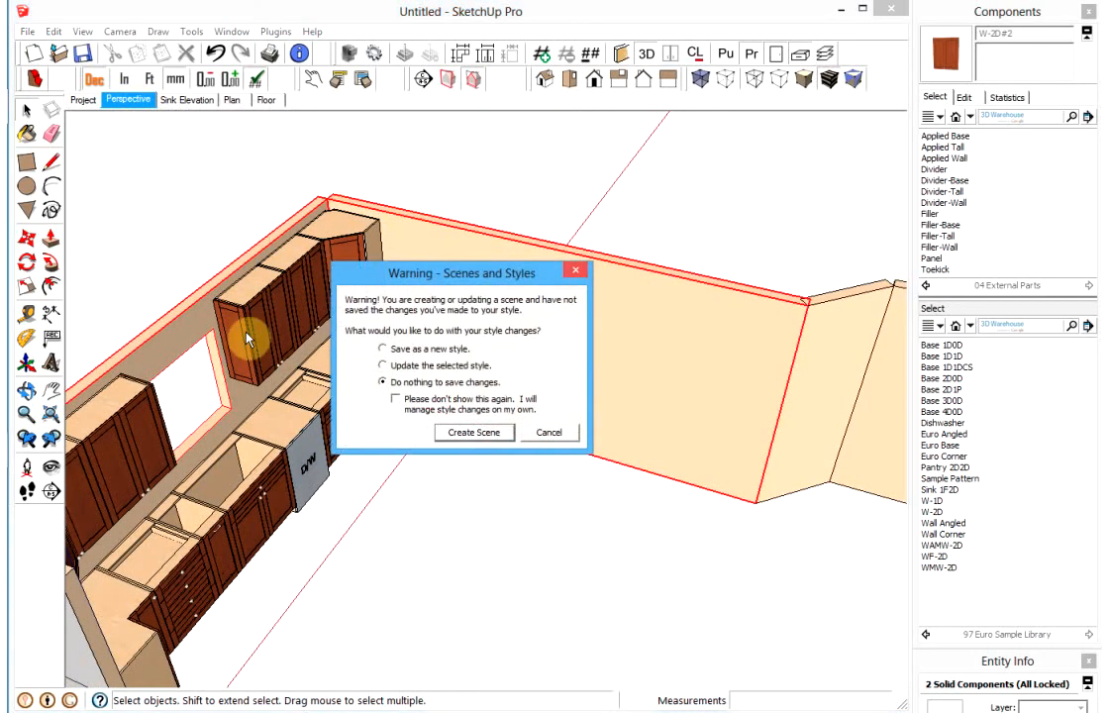
pyautogui.click(475, 442)
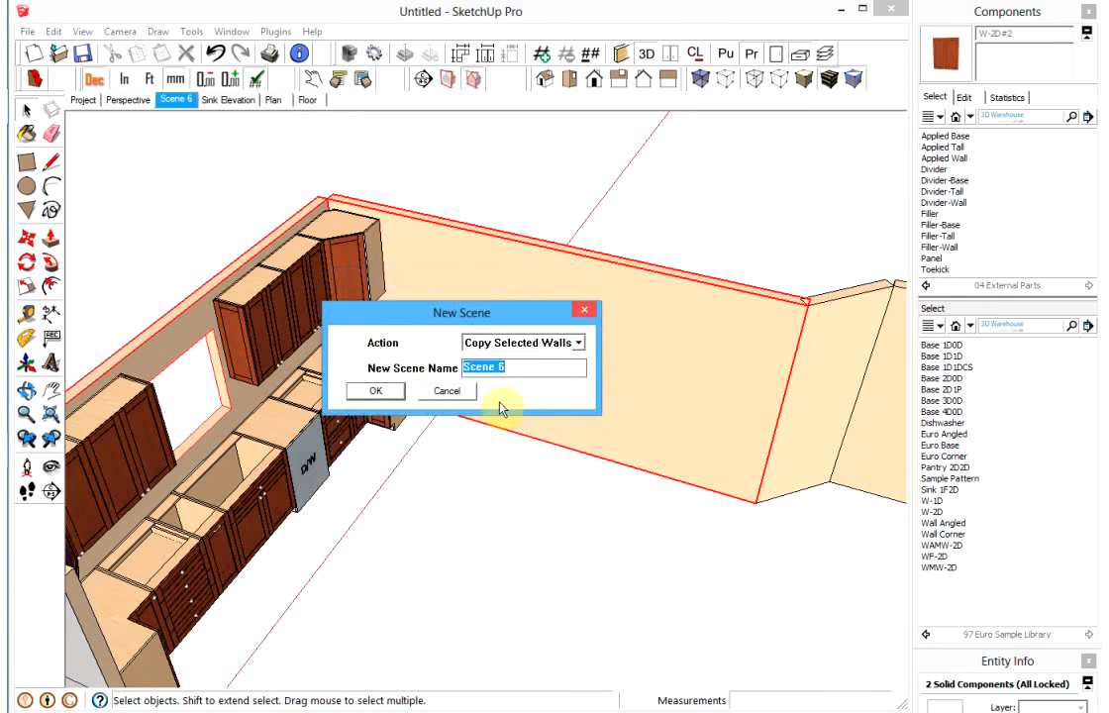
pyautogui.write('Pantry Elevation')
pyautogui.press('Return')
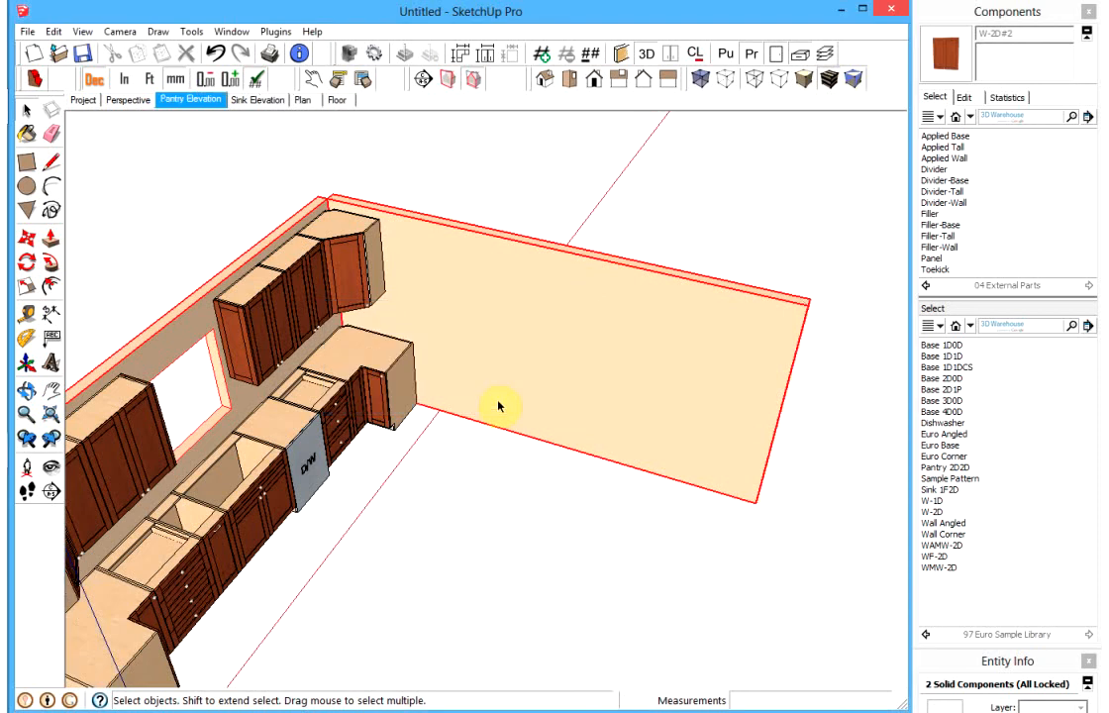
# Step: Place a section plane on the face of the pantry wall
pyautogui.scroll(-3, 493, 408)
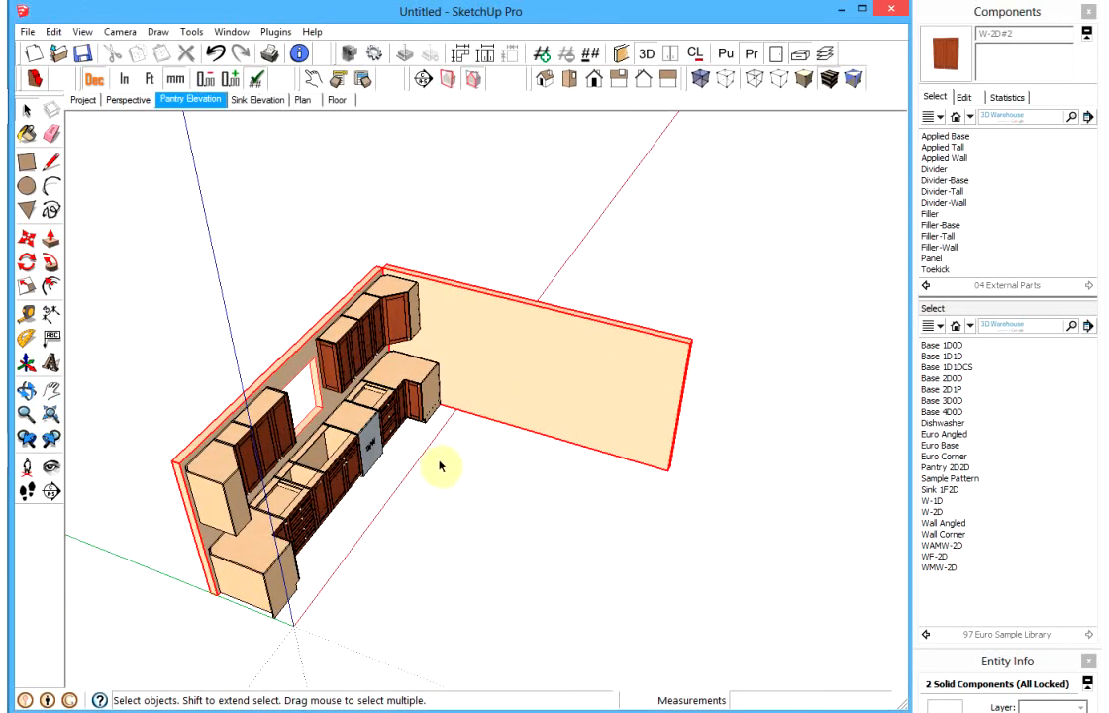
pyautogui.click(505, 354)
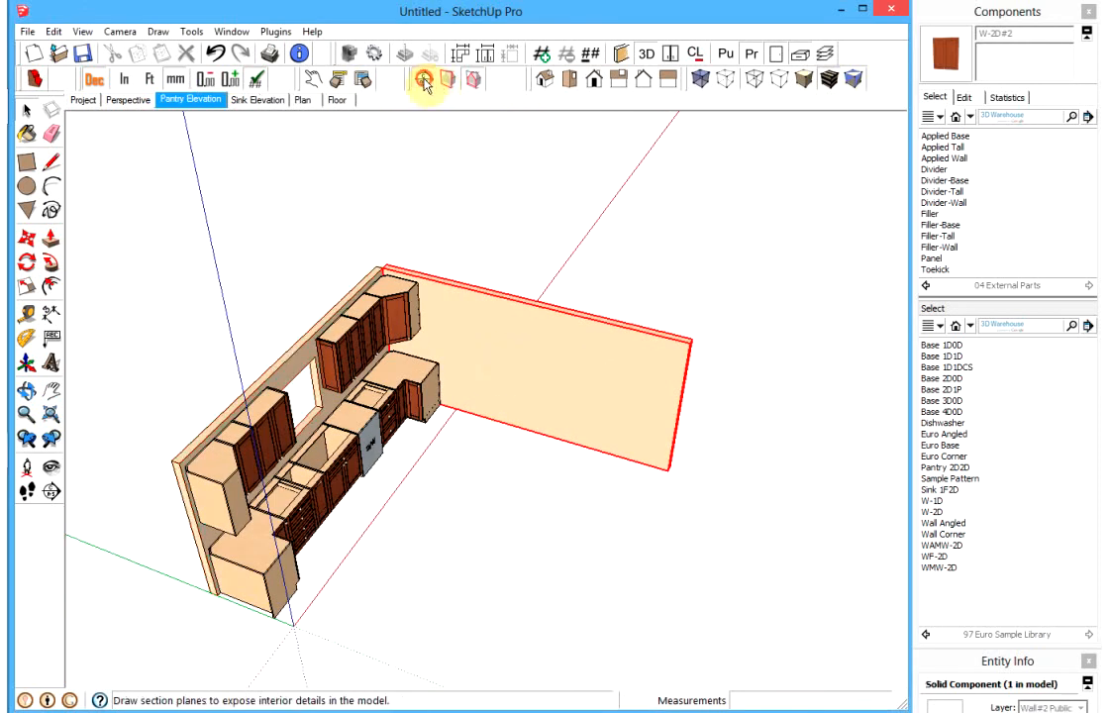
pyautogui.click(424, 82)
pyautogui.click(538, 356)
# Step: Move the section plane 36 inches out from the pantry wall into the room and hide the section plane display
pyautogui.press('m')
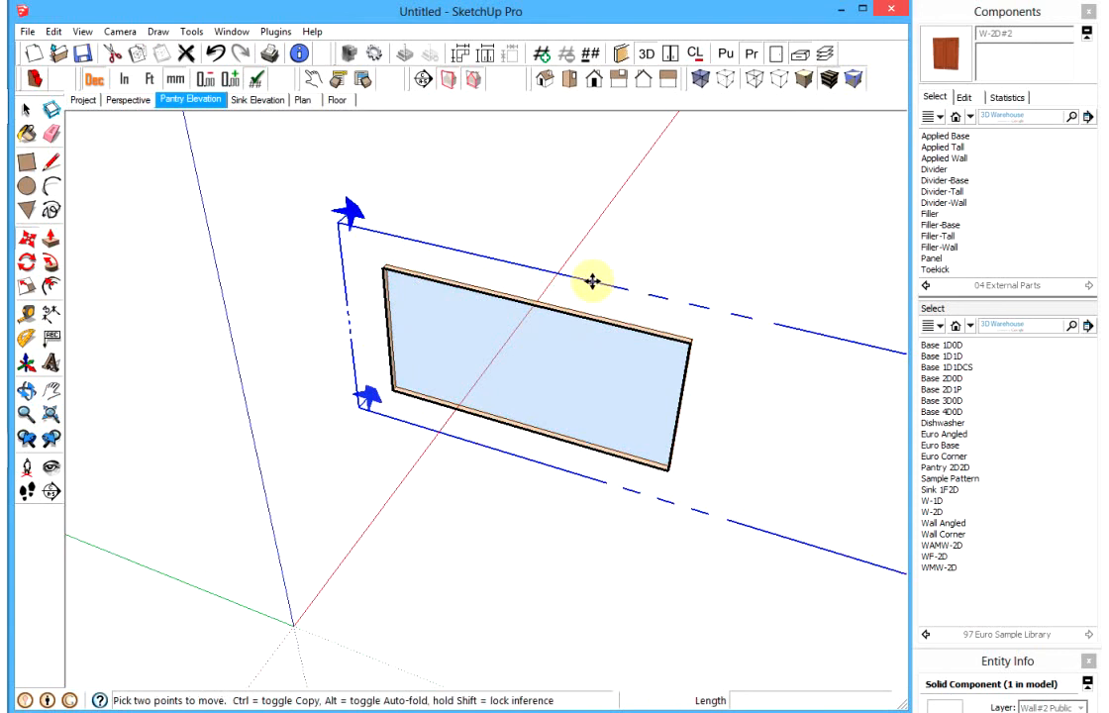
pyautogui.click(594, 278)
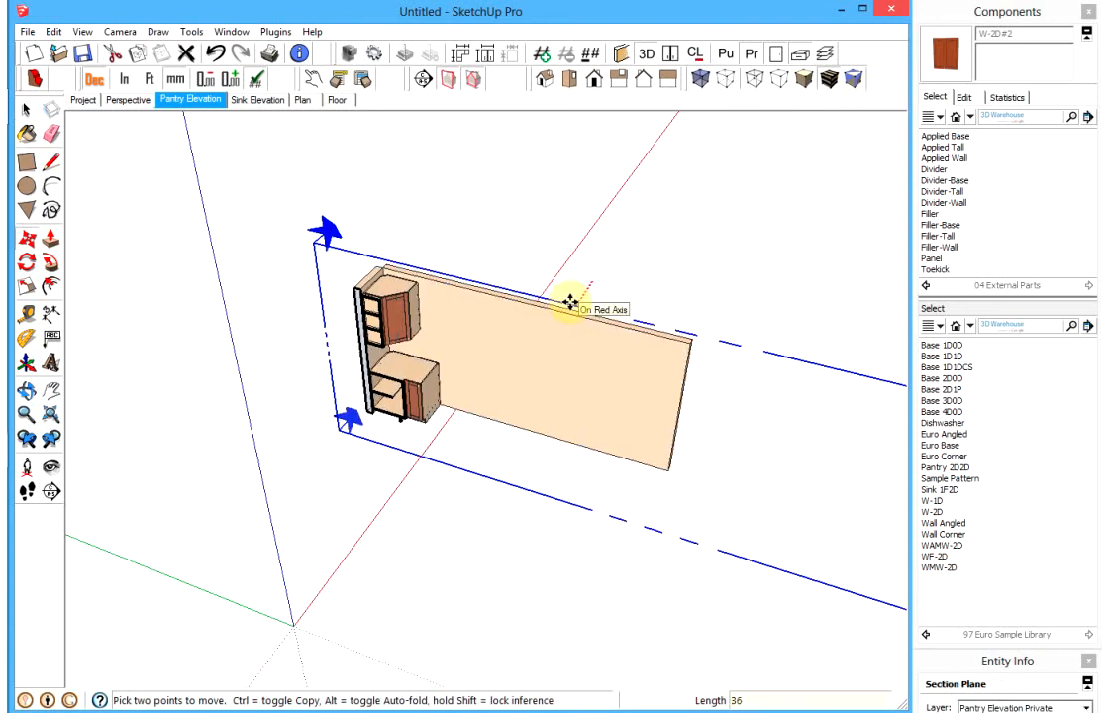
pyautogui.click(571, 302)
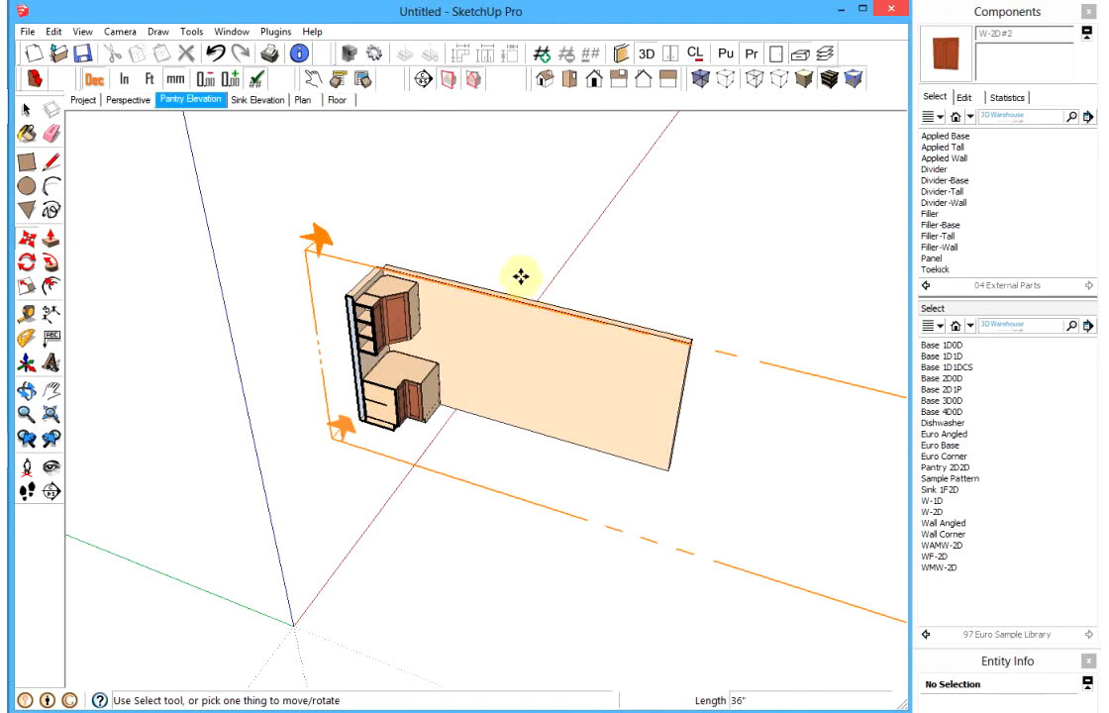
pyautogui.click(448, 80)
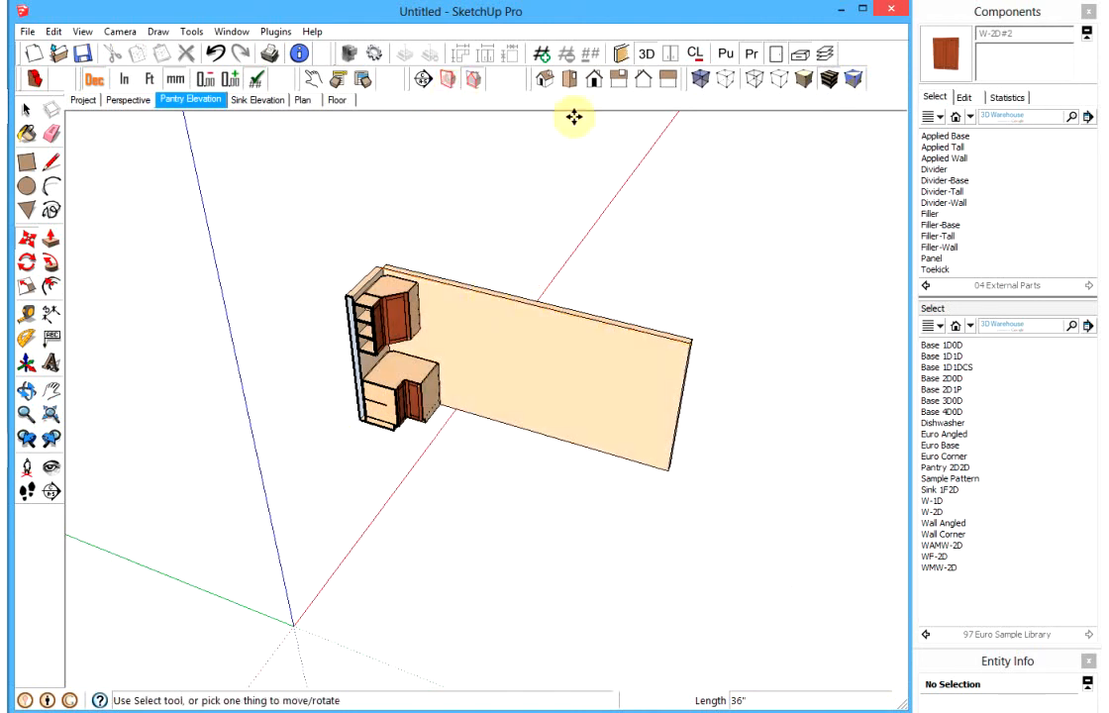
# Step: Switch to a straight-on elevation view of the pantry wall and frame the whole wall
pyautogui.press('space')
pyautogui.click(527, 334)
pyautogui.click(649, 56)
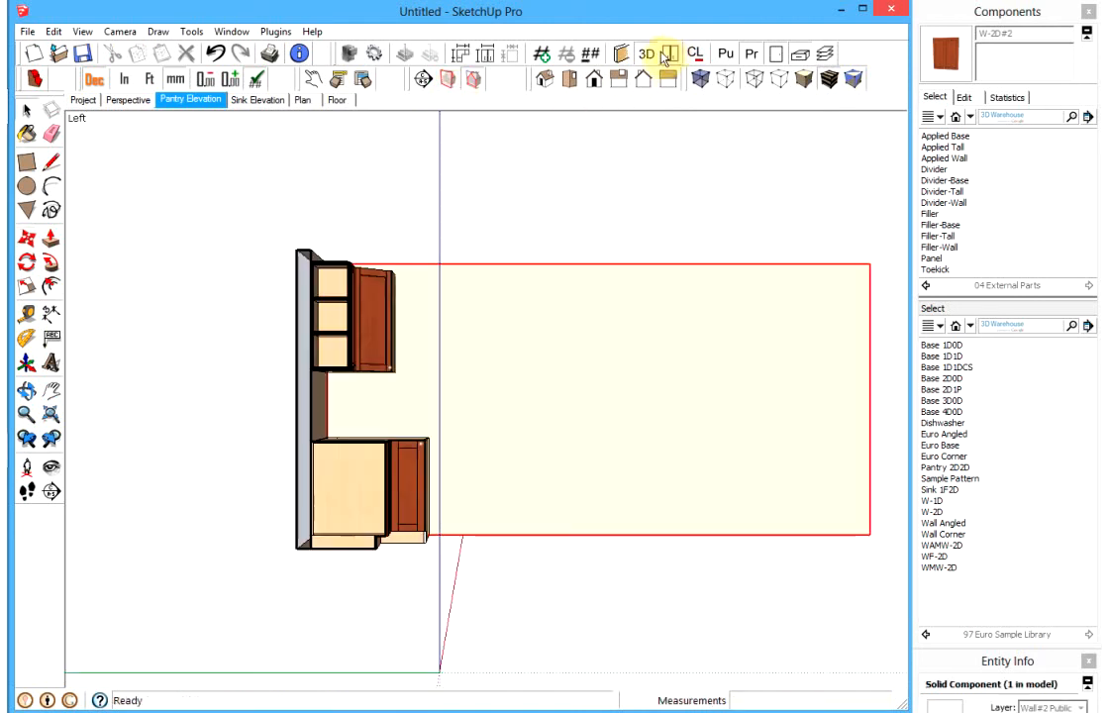
pyautogui.scroll(-4, 512, 379)
pyautogui.keyDown('shift'); pyautogui.moveTo(580, 355); pyautogui.dragTo(510, 361, button='middle'); pyautogui.keyUp('shift')
pyautogui.scroll(3, 507, 357)
pyautogui.scroll(1, 552, 388)
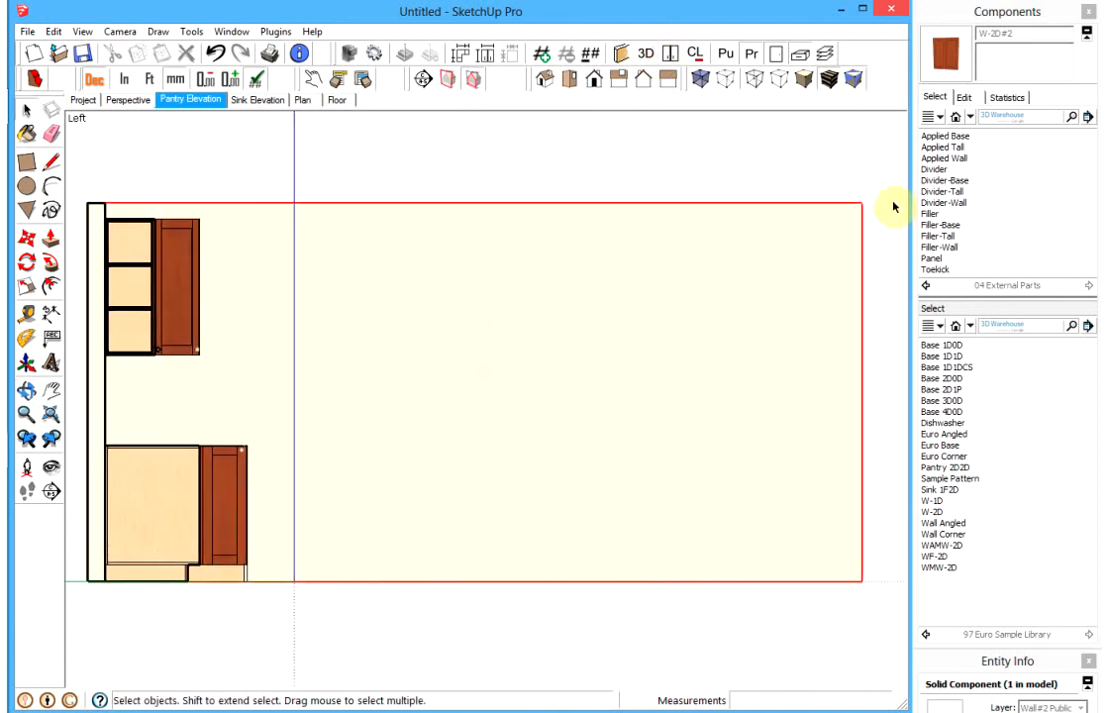
# Step: Set the drawing axes at the pantry wall's upper corner beside the sink wall, with the red axis along the pantry wall
pyautogui.click(943, 149)
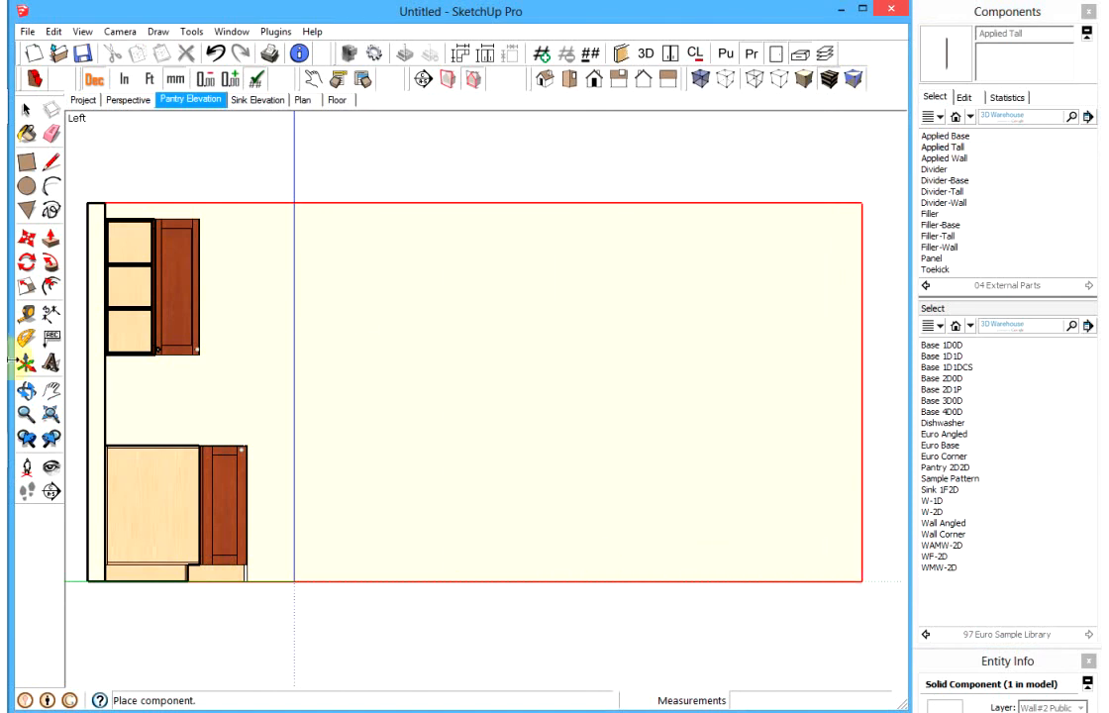
pyautogui.click(27, 364)
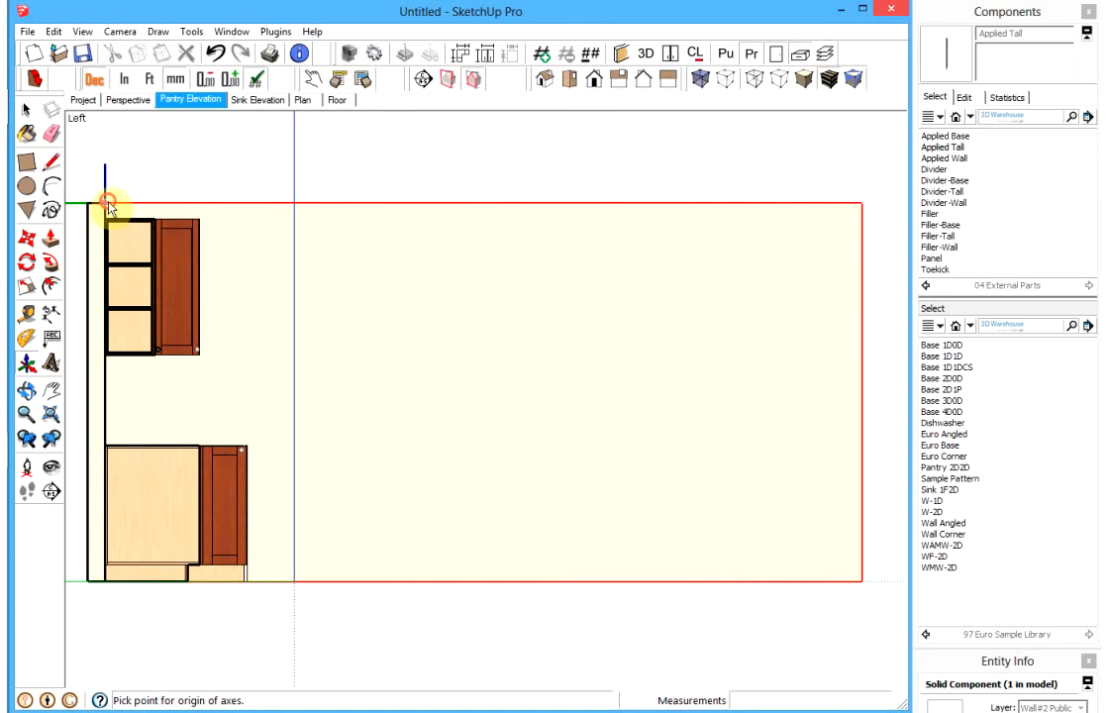
pyautogui.click(135, 200)
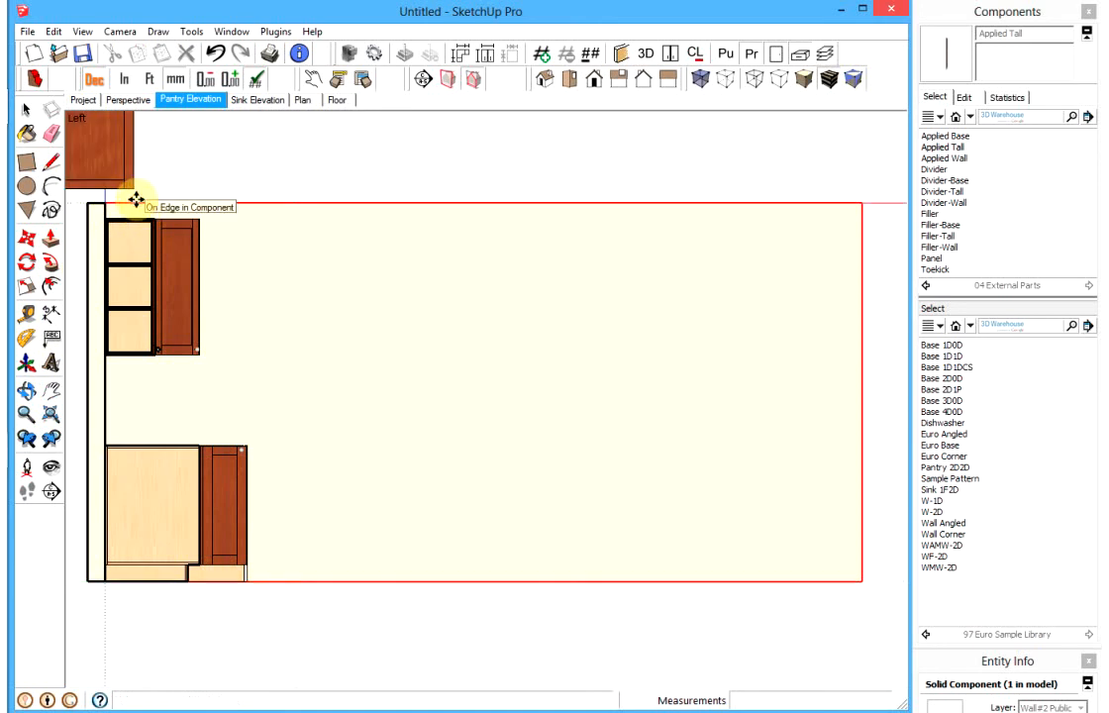
# Step: Place an Applied Tall panel on the pantry wall near the end away from the corner cabinets
pyautogui.click(946, 146)
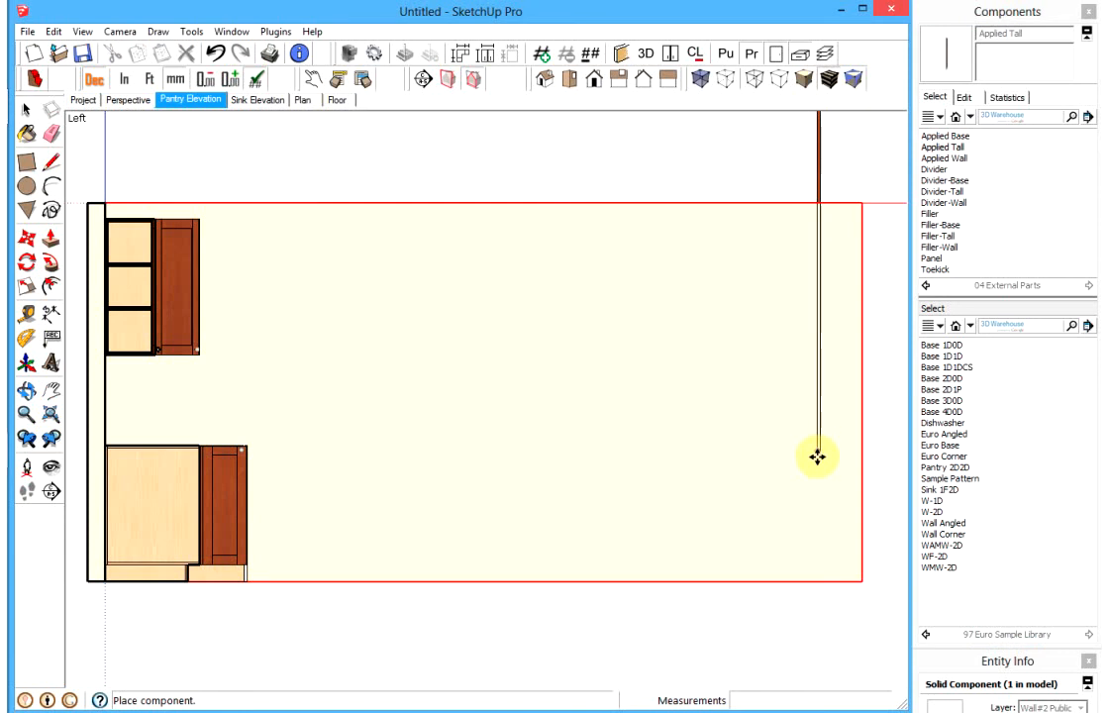
pyautogui.click(823, 594)
pyautogui.scroll(2, 821, 592)
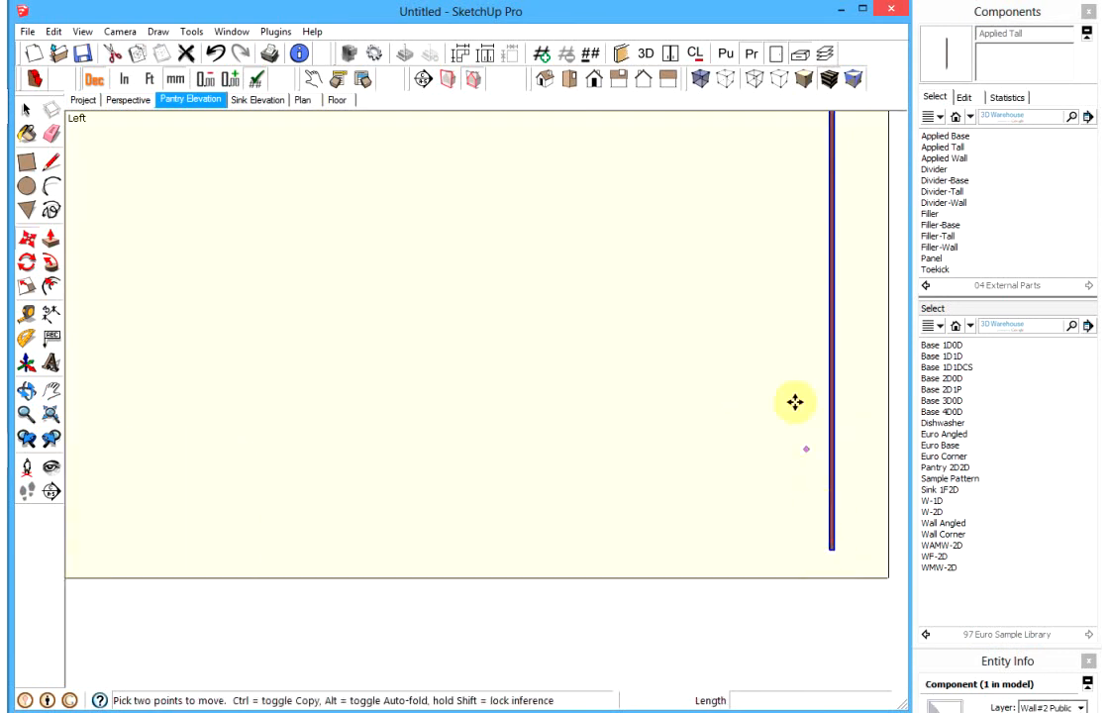
pyautogui.scroll(-1, 795, 380)
pyautogui.keyDown('shift'); pyautogui.moveTo(808, 302); pyautogui.dragTo(746, 408, button='middle'); pyautogui.keyUp('shift')
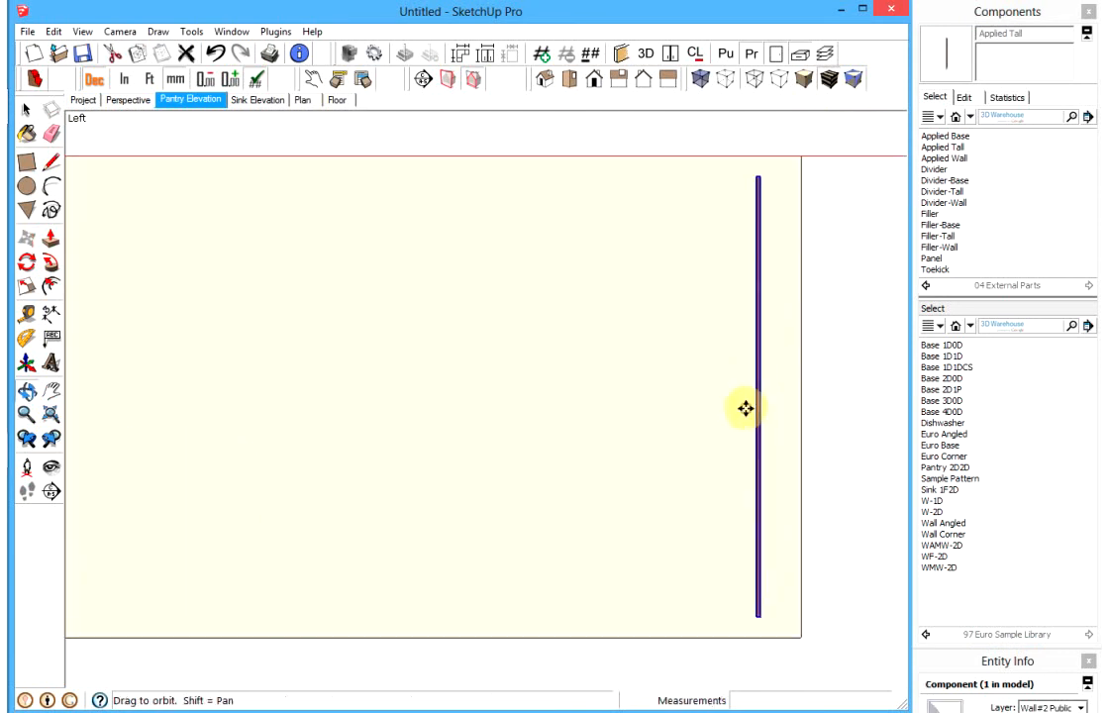
# Step: Align the Applied Tall panel with the free end of the wall and offset it 200 mm back along the red axis
pyautogui.click(765, 179)
pyautogui.click(797, 164)
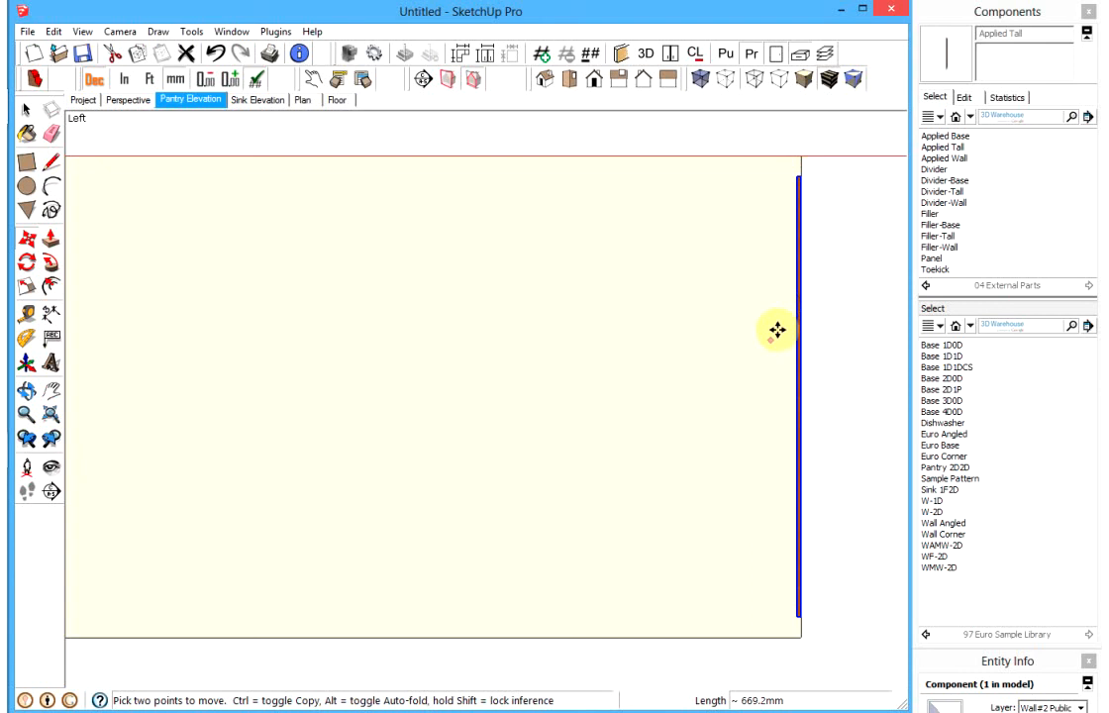
pyautogui.click(797, 290)
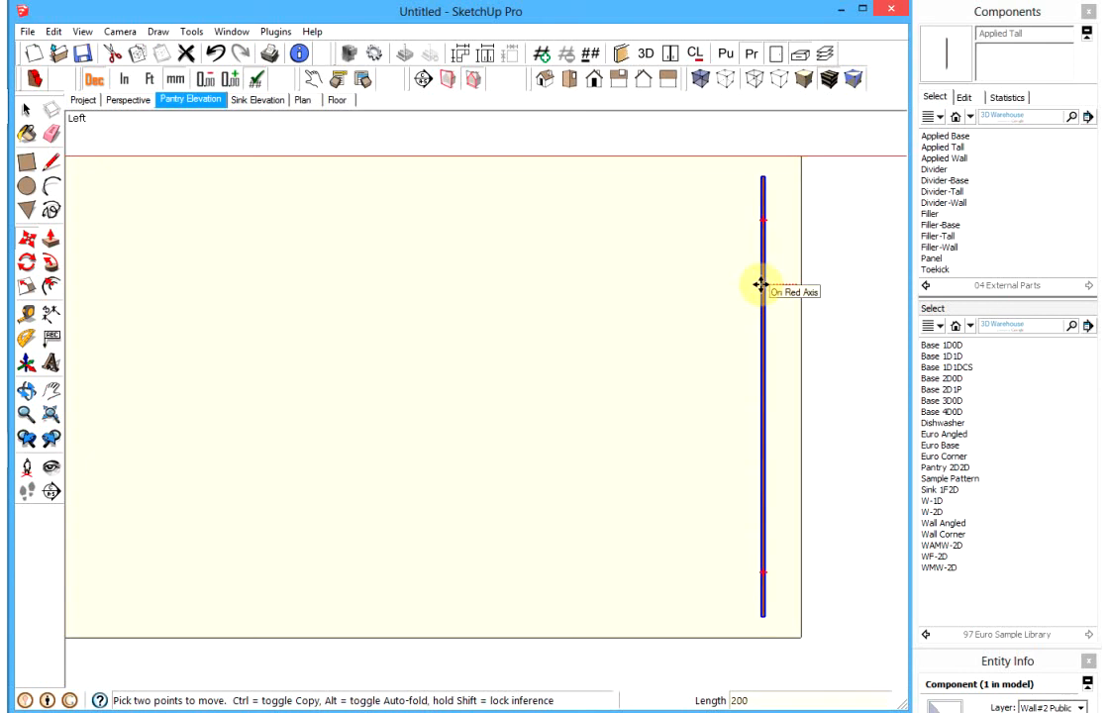
pyautogui.scroll(-3, 762, 297)
pyautogui.click(763, 309)
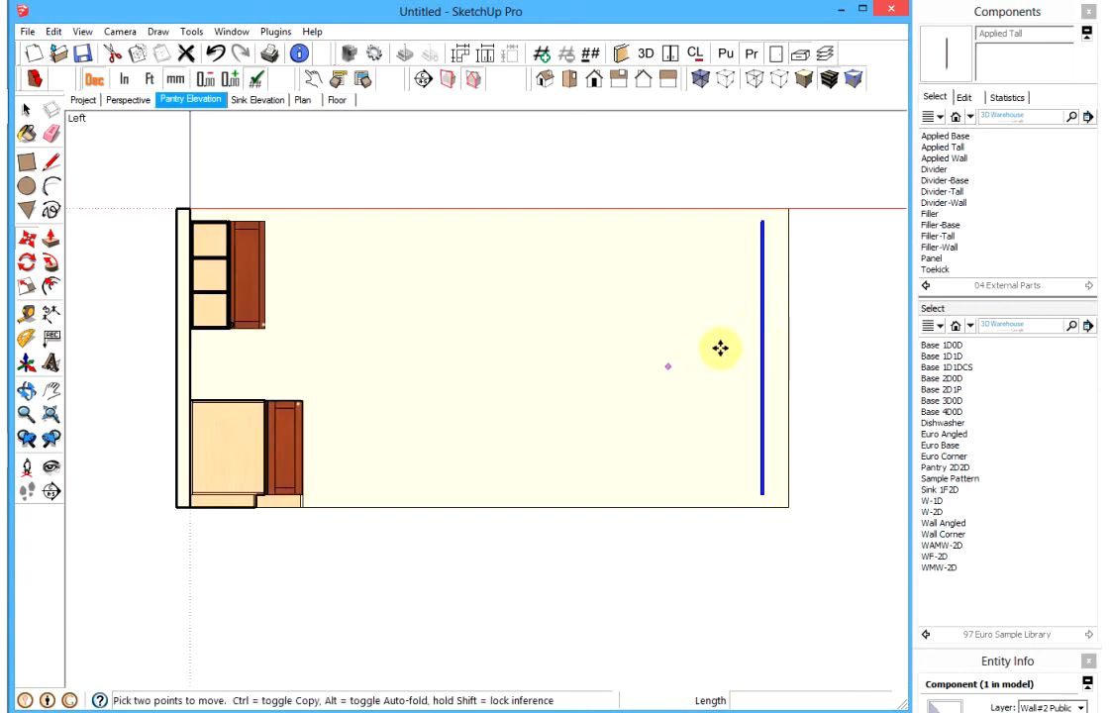
# Step: Place a Pantry 2D2D cabinet against the tall panel and cover its other side with a second Applied Tall panel
pyautogui.moveTo(461, 389); pyautogui.dragTo(481, 323, button='middle')
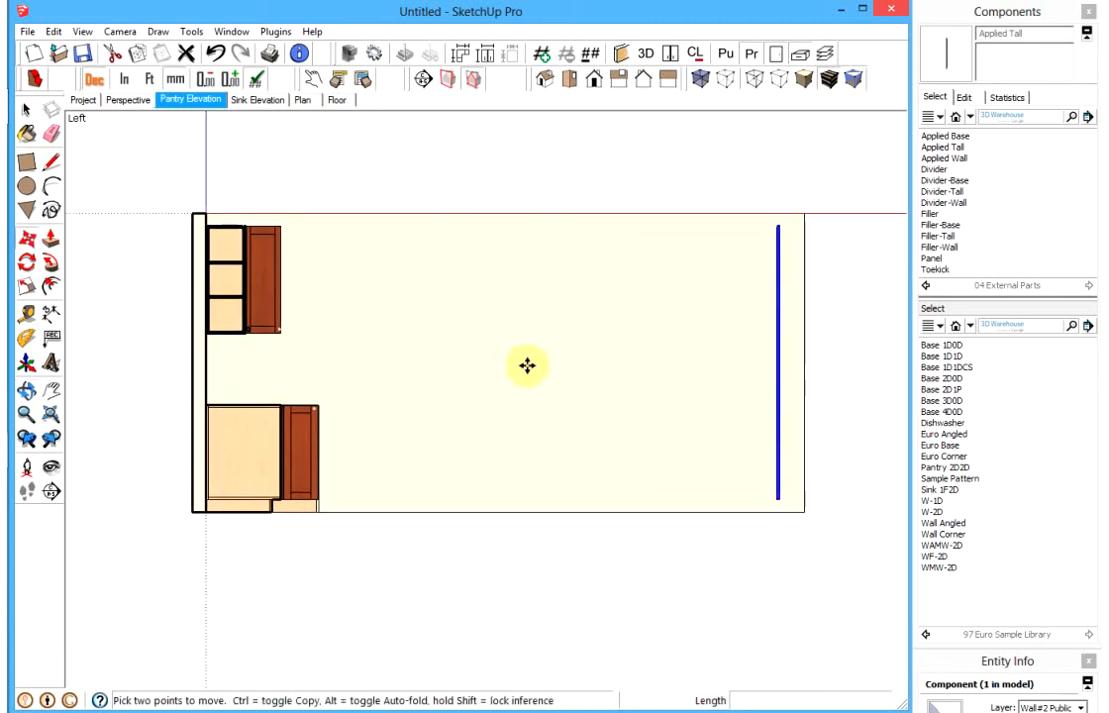
pyautogui.click(950, 467)
pyautogui.click(661, 595)
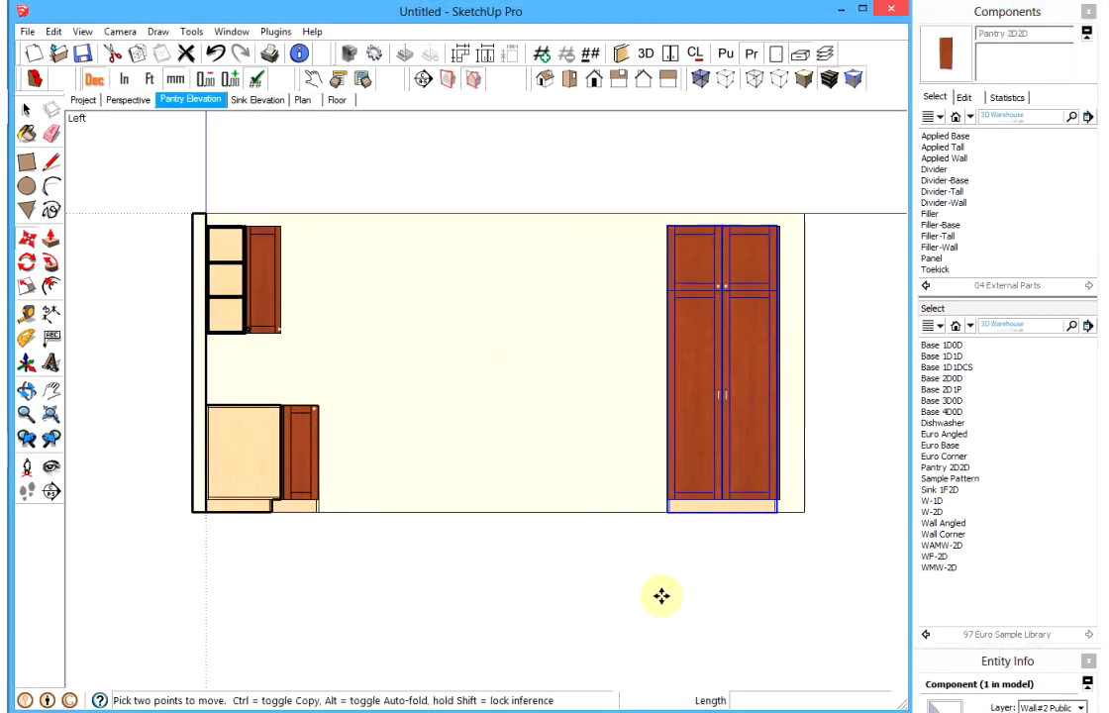
pyautogui.click(944, 146)
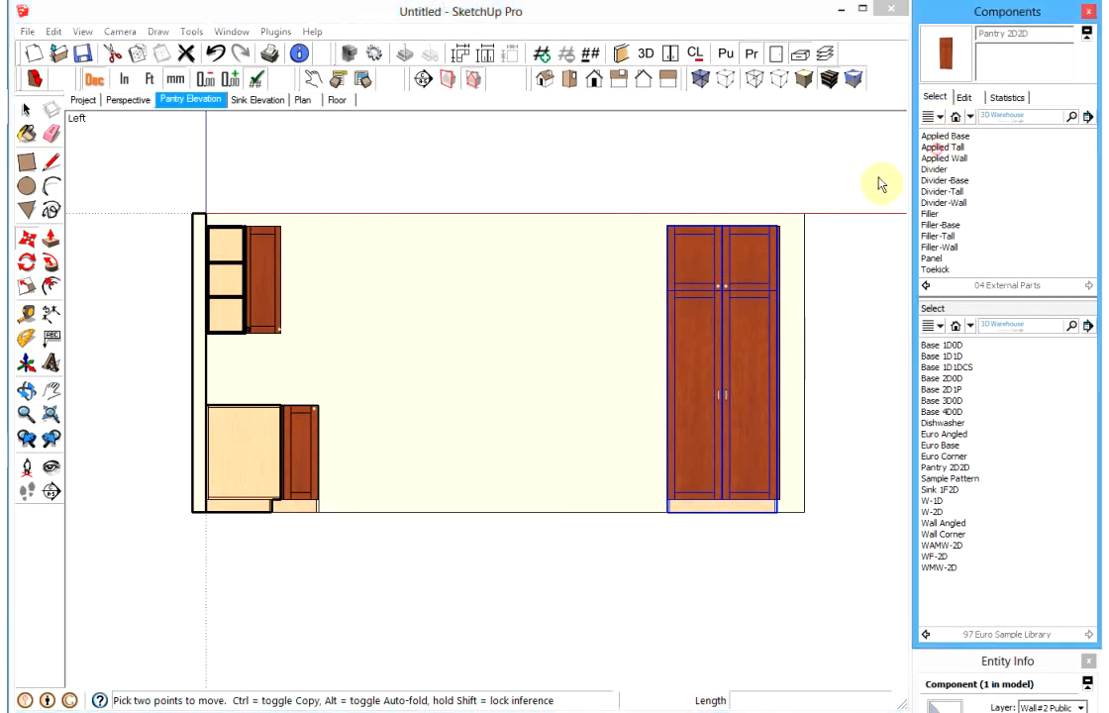
pyautogui.click(666, 227)
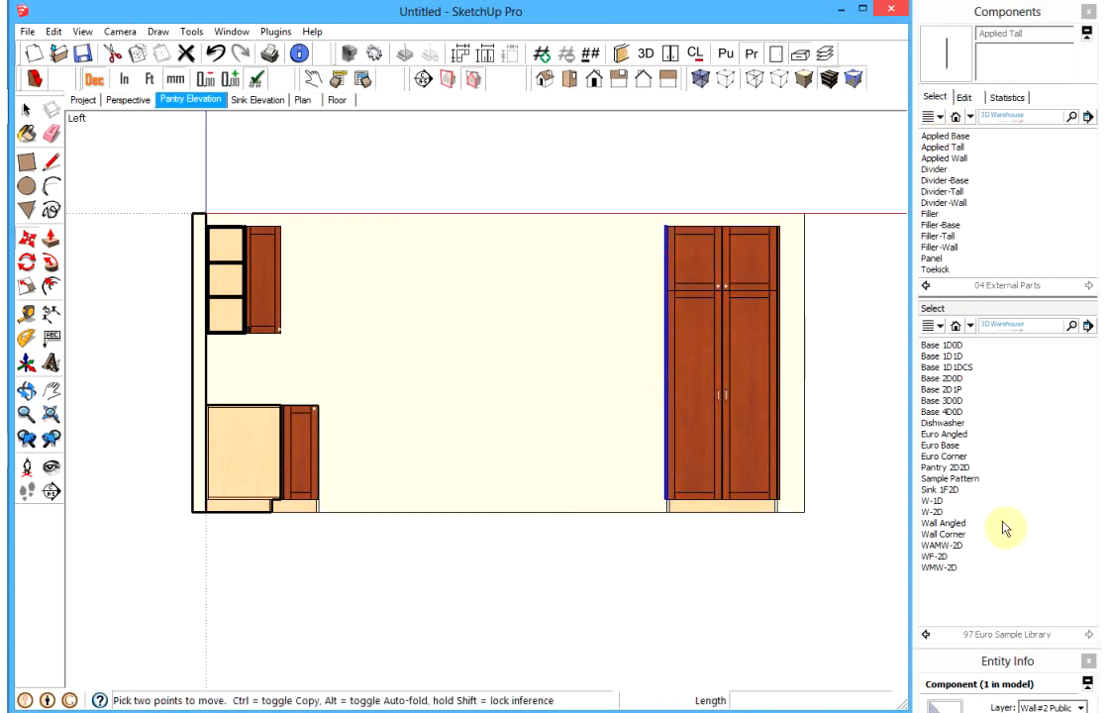
# Step: Place a WF-2D wall cabinet beside the pantry's inner panel and finish its exposed end with an Applied Tall panel
pyautogui.click(941, 557)
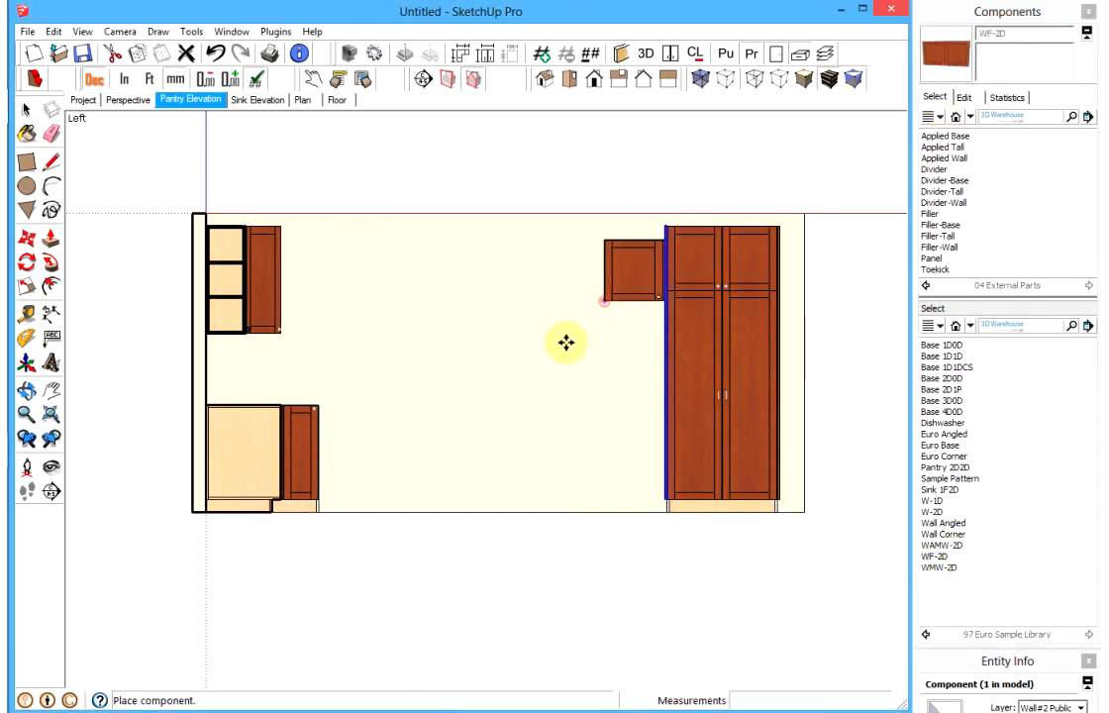
pyautogui.click(535, 377)
pyautogui.click(943, 147)
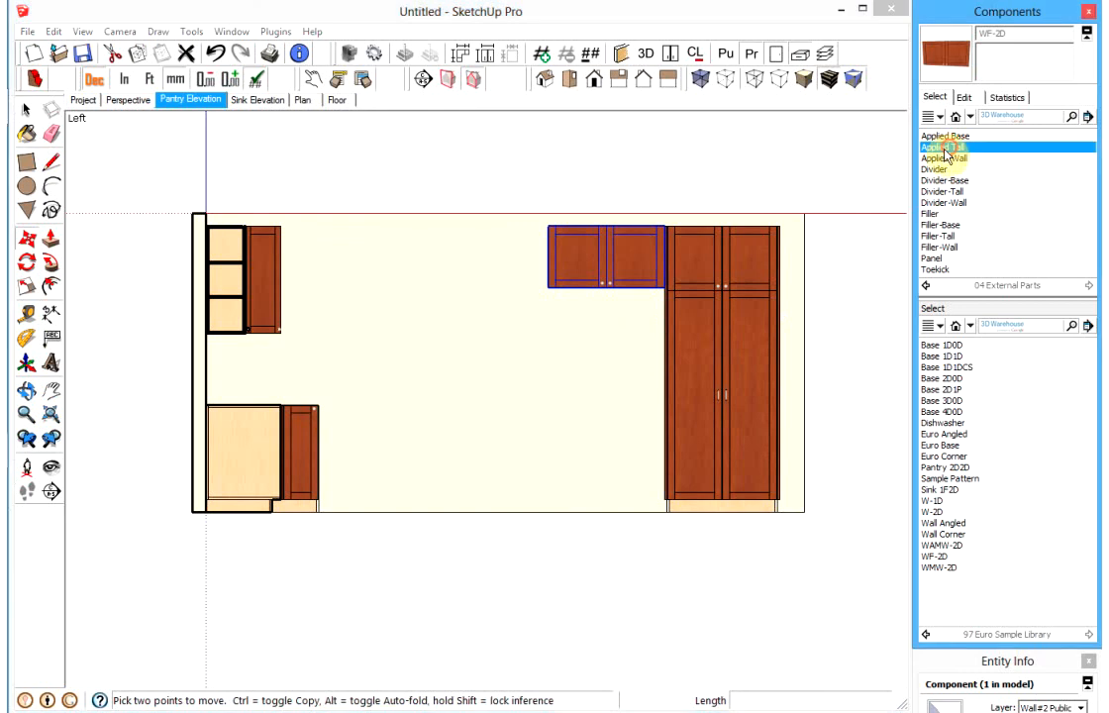
pyautogui.click(545, 498)
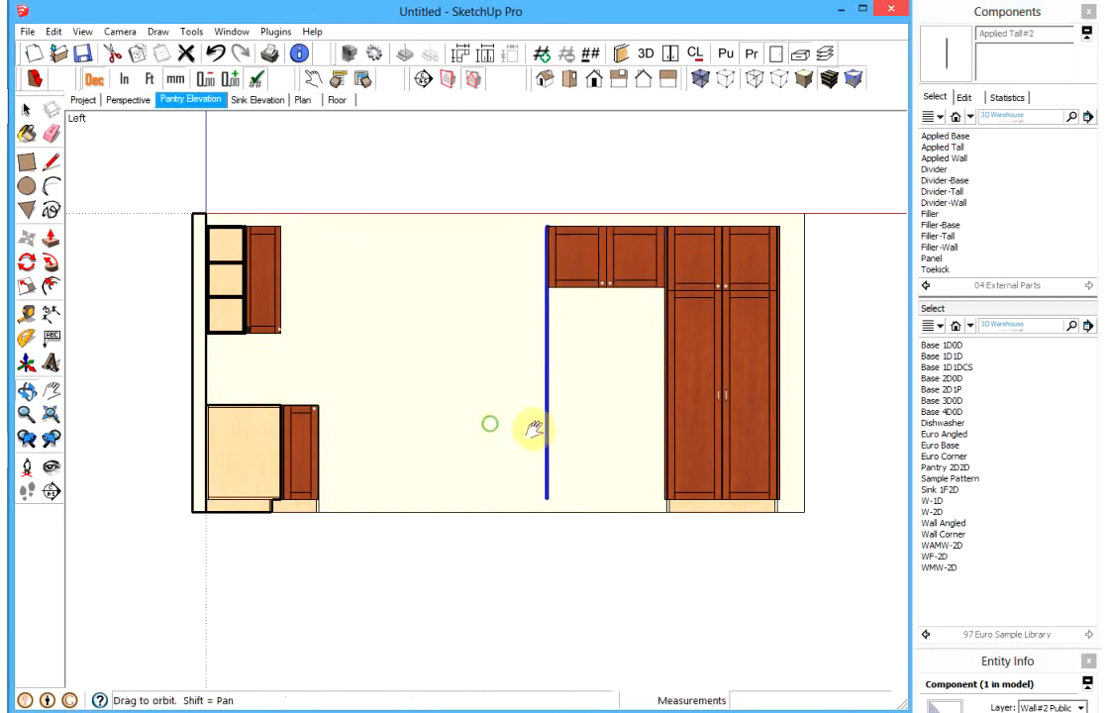
# Step: Place a W-1D wall cabinet beside the new tall panel and flip its door so the knob is on the corner side
pyautogui.keyDown('shift'); pyautogui.moveTo(490, 424); pyautogui.dragTo(549, 433, button='middle'); pyautogui.keyUp('shift')
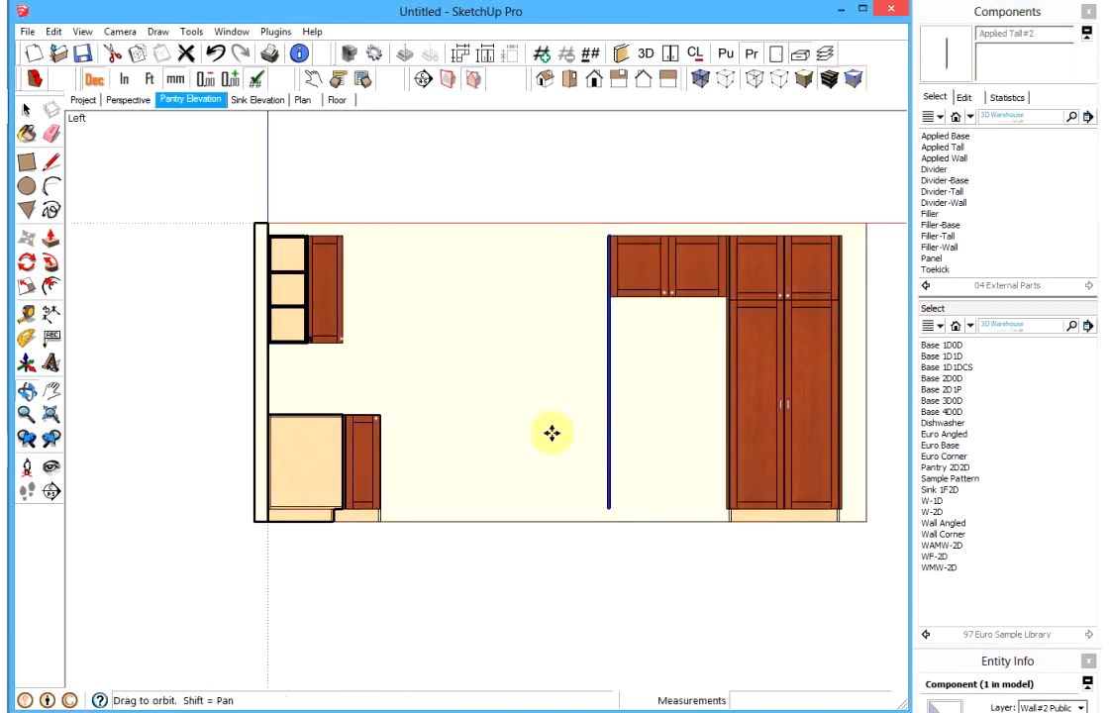
pyautogui.click(937, 502)
pyautogui.click(567, 339)
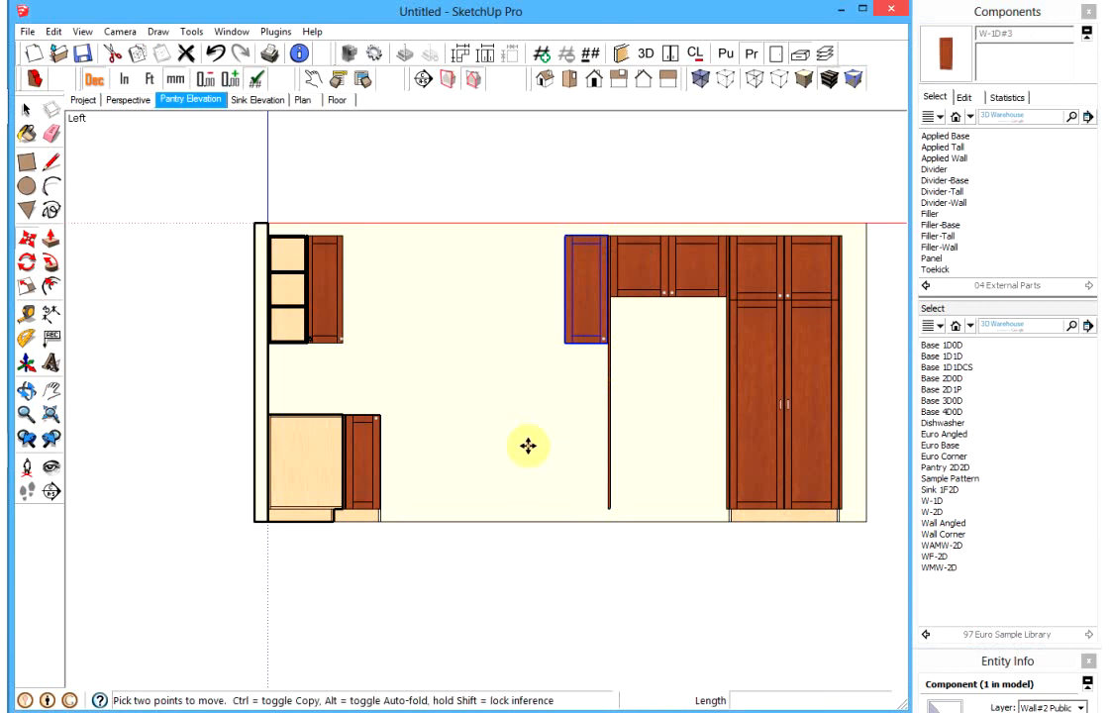
pyautogui.press('space')
pyautogui.doubleClick(577, 297)
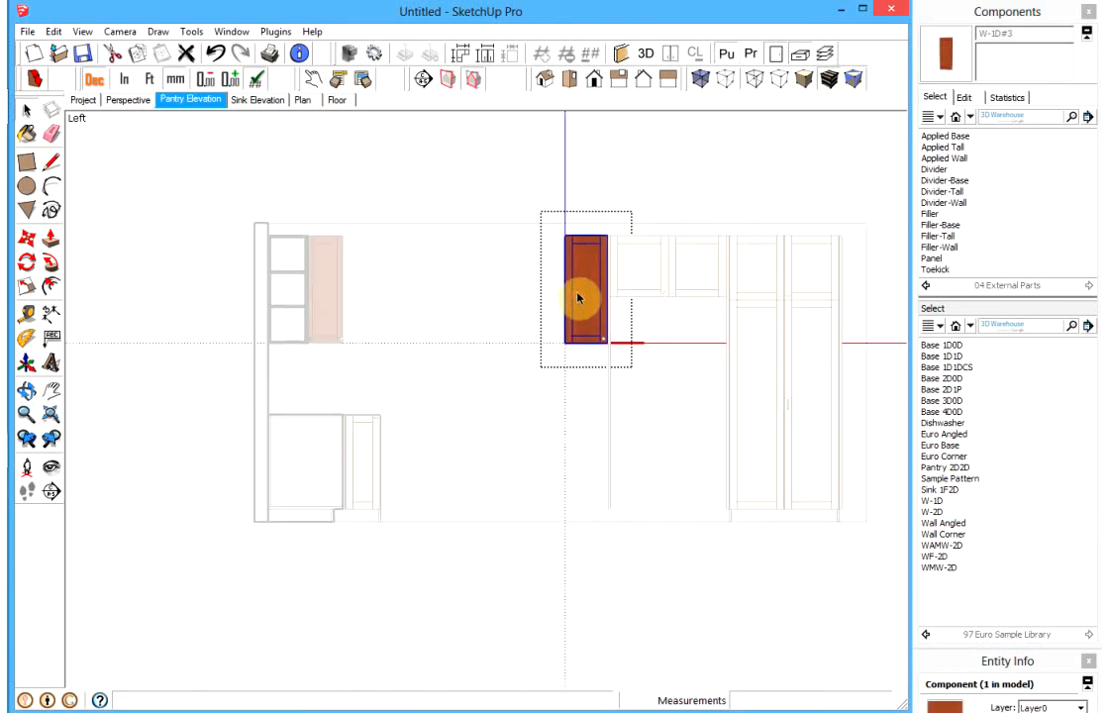
pyautogui.click(525, 176)
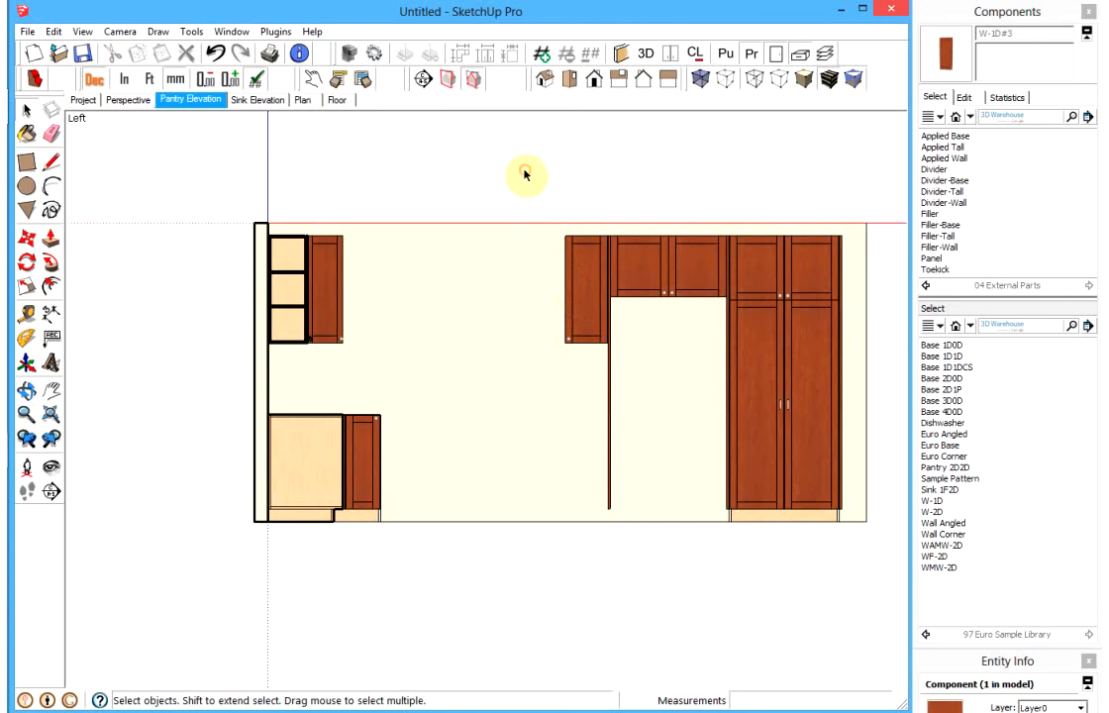
# Step: Examine the pantry wall cabinets in 3D using the Perspective scene
pyautogui.click(131, 100)
pyautogui.moveTo(432, 317); pyautogui.dragTo(808, 381, button='middle')
pyautogui.scroll(2, 386, 344)
pyautogui.moveTo(457, 303)
pyautogui.mouseDown(button='middle')
pyautogui.moveTo(391, 335)
pyautogui.moveTo(442, 291)
pyautogui.mouseUp(button='middle')
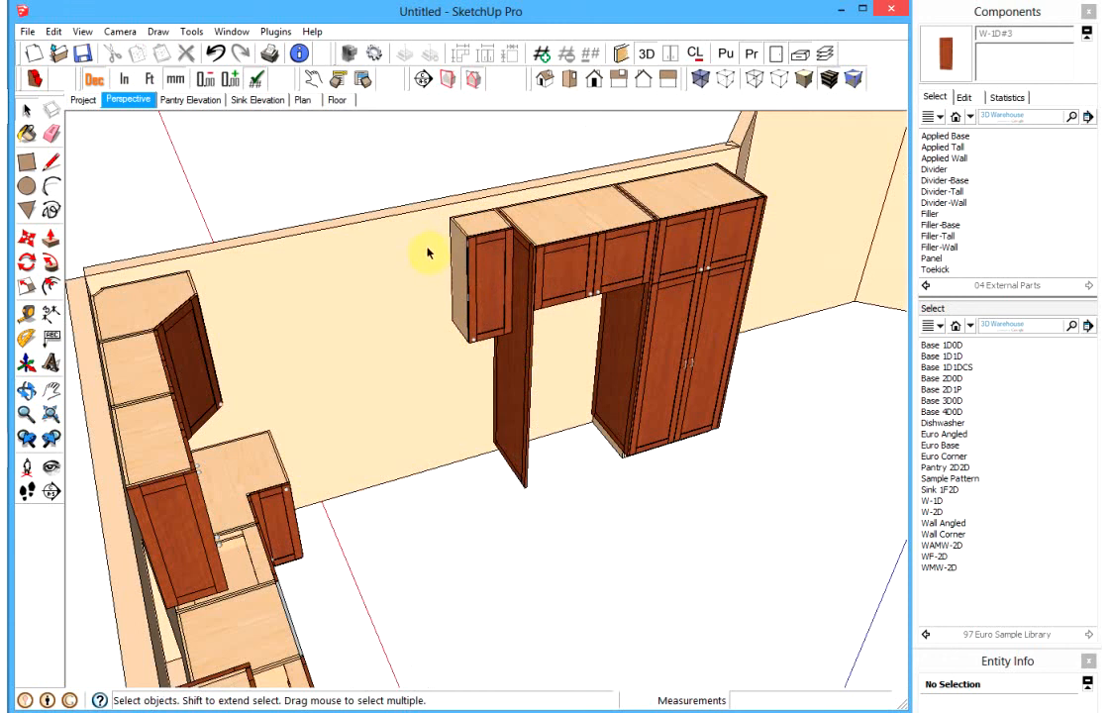
# Step: Finish the W-1D cabinet's exposed end with an Applied Wall panel and place a WAMW-2D cabinet against it in the Pantry Elevation scene
pyautogui.click(954, 158)
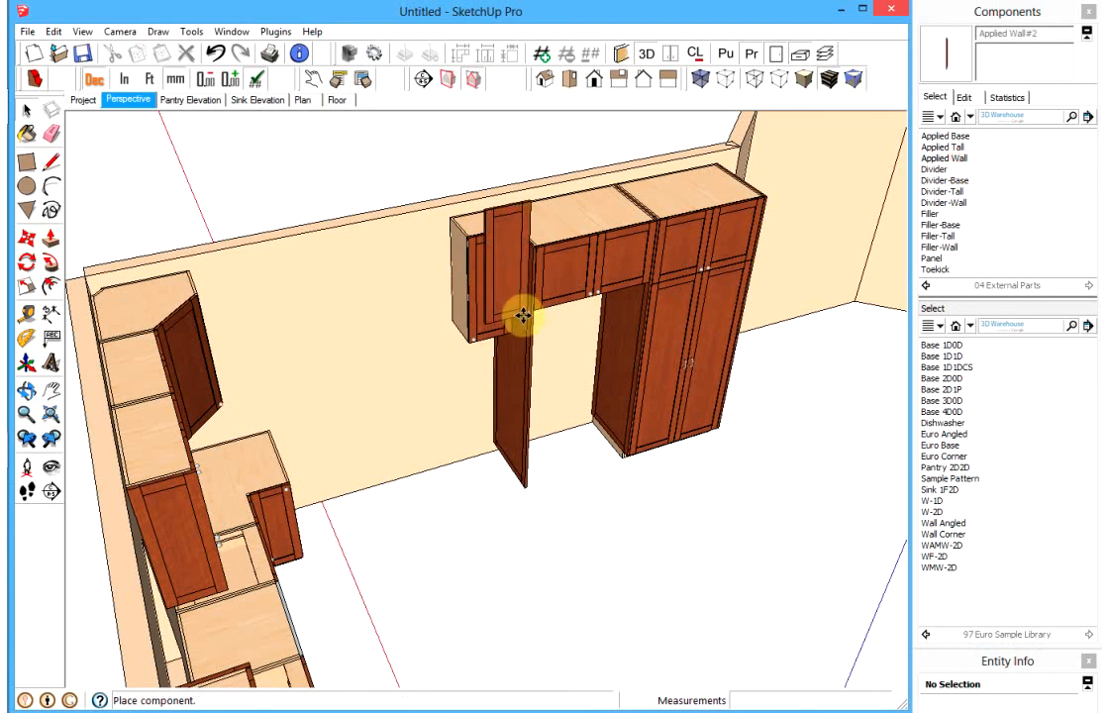
pyautogui.click(463, 317)
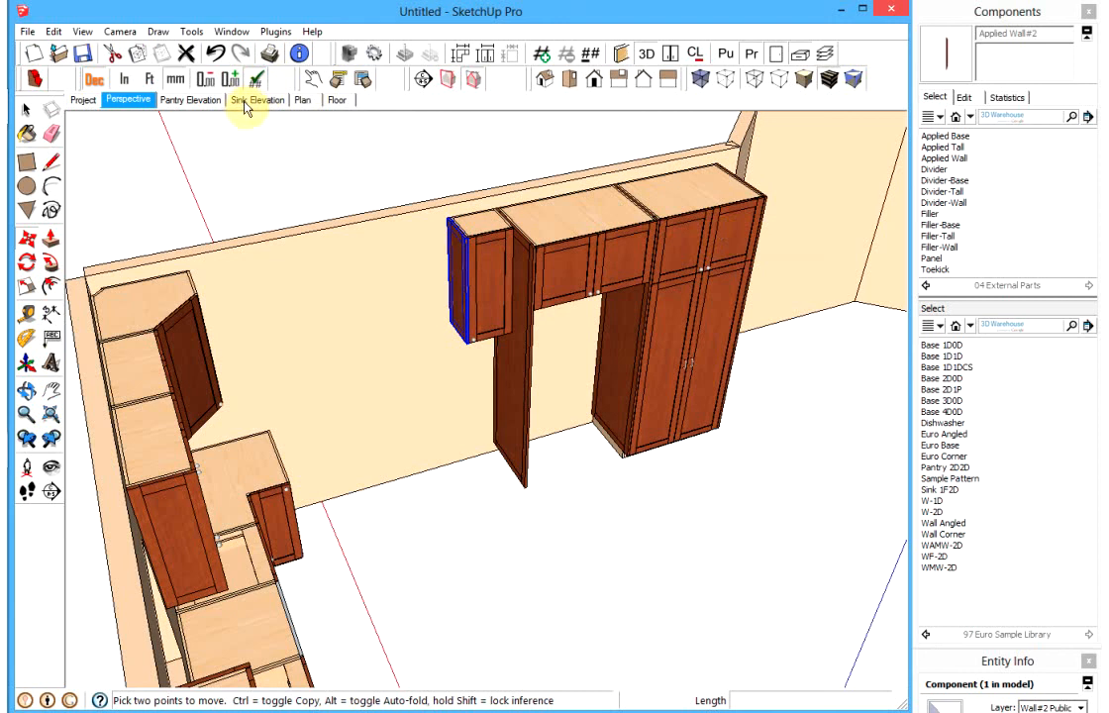
pyautogui.click(189, 102)
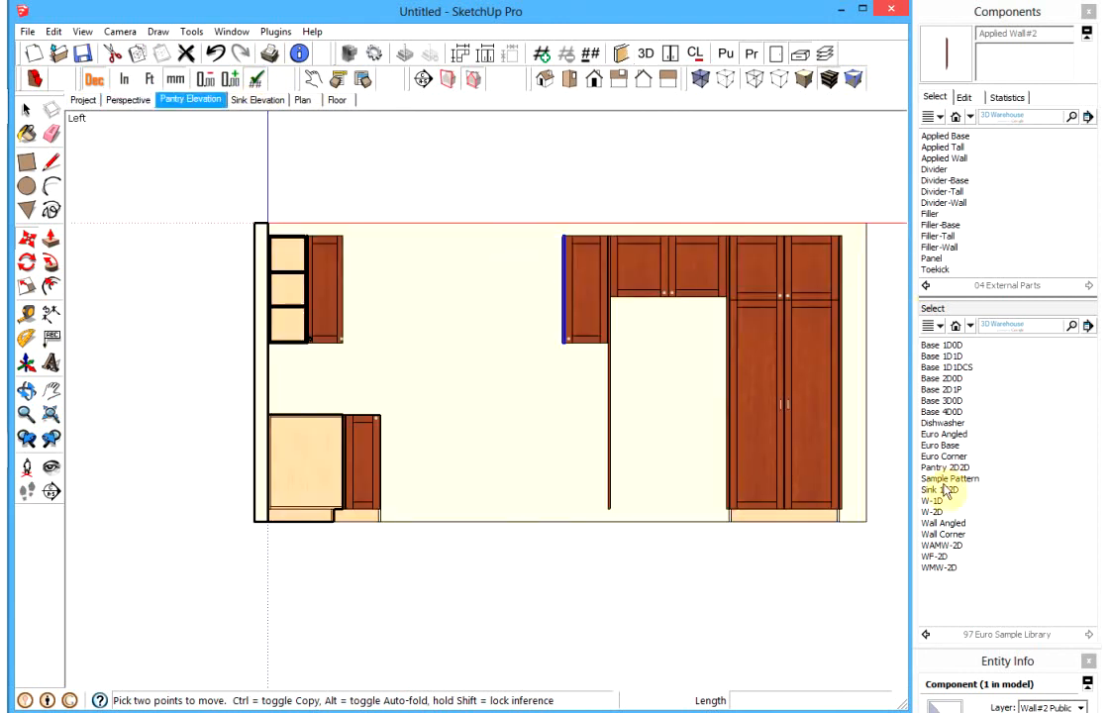
pyautogui.click(939, 546)
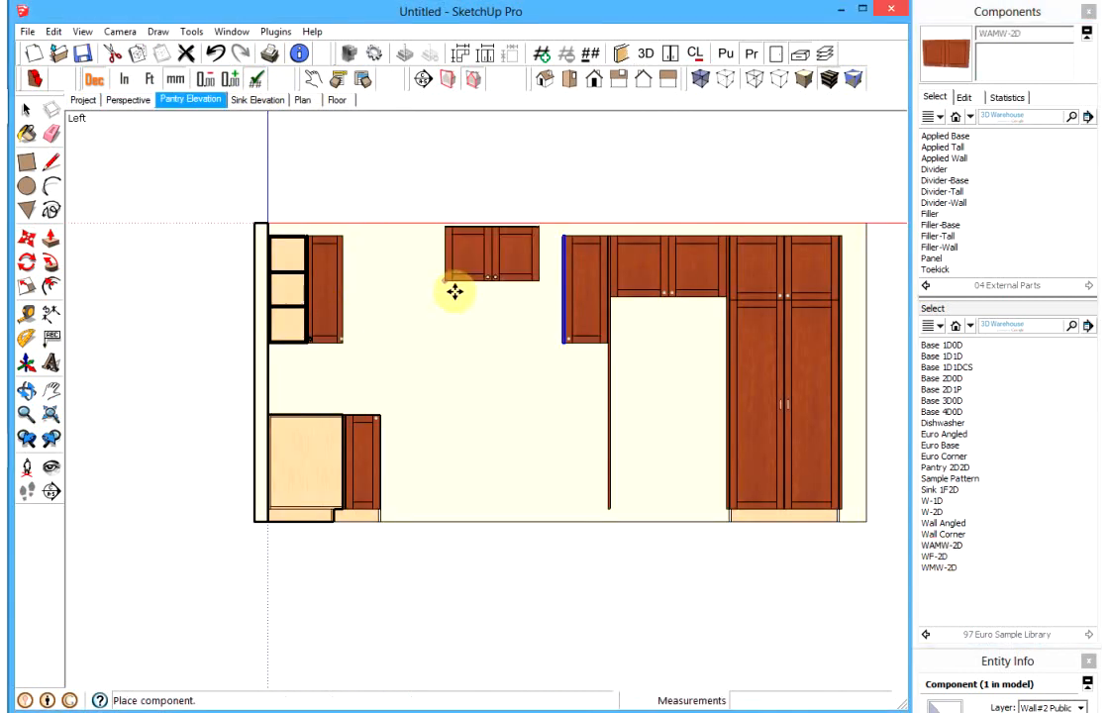
pyautogui.click(467, 291)
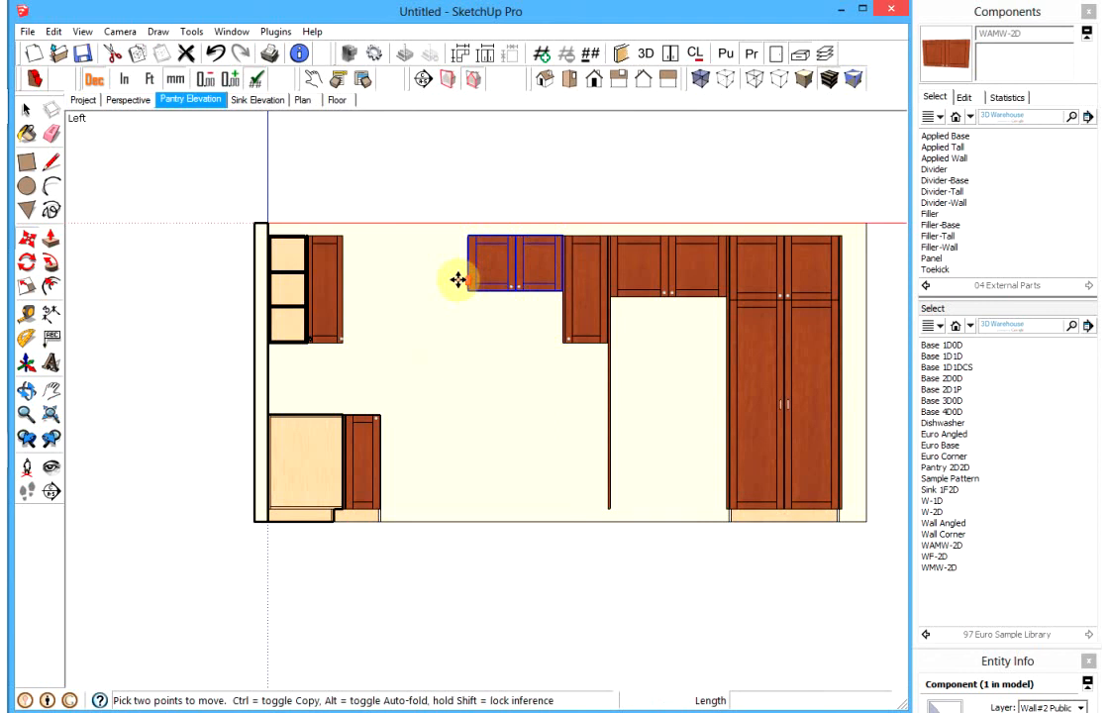
# Step: Cover the exposed end of the WAMW-2D cabinet with an Applied Wall panel
pyautogui.scroll(2, 458, 280)
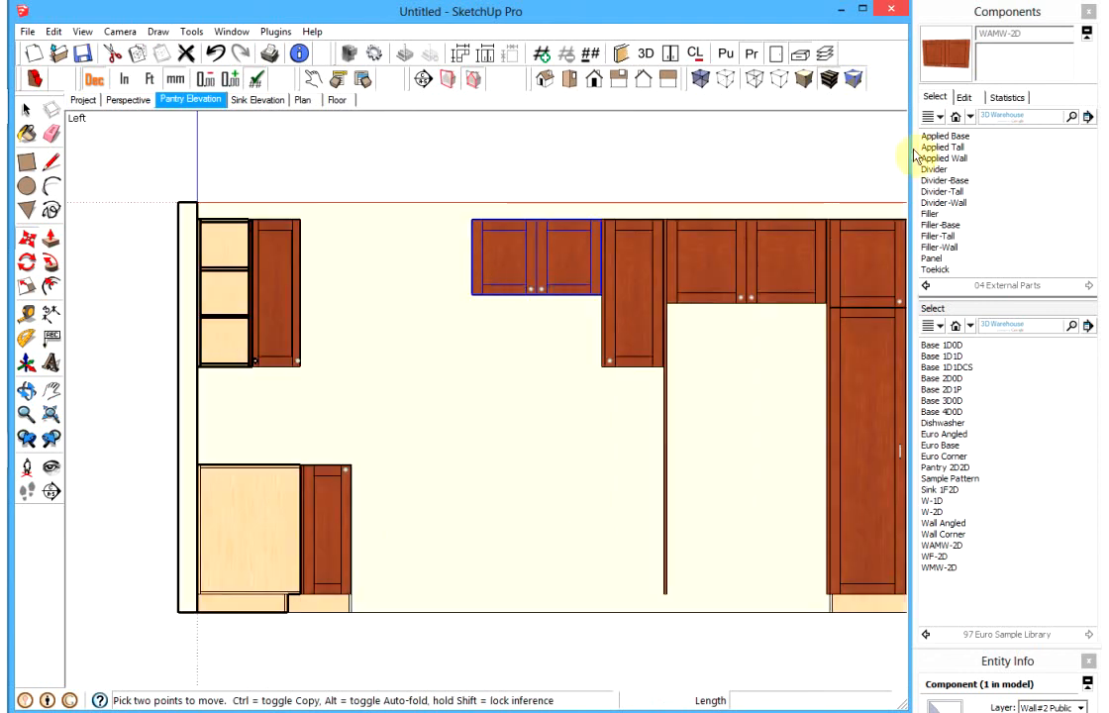
pyautogui.click(951, 162)
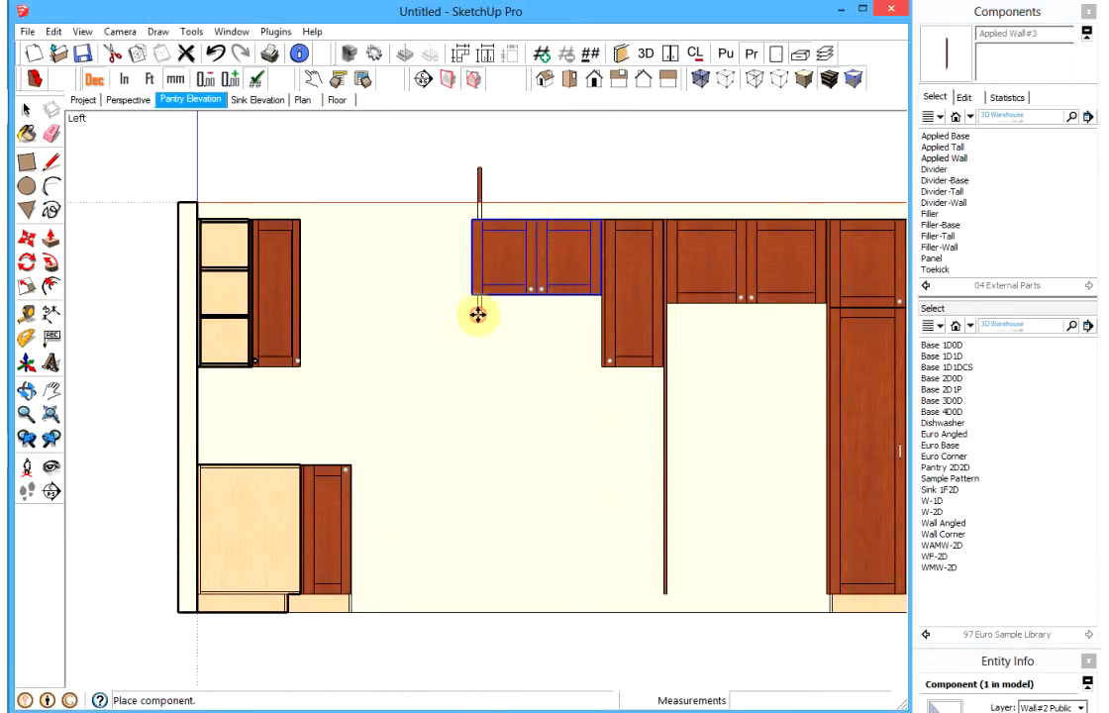
pyautogui.click(470, 365)
# Step: Fill the gap between the corner wall cabinet and the new Applied Wall panel with three W-1D cabinets using Fill All
pyautogui.keyDown('shift'); pyautogui.moveTo(426, 328); pyautogui.dragTo(505, 329, button='middle'); pyautogui.keyUp('shift')
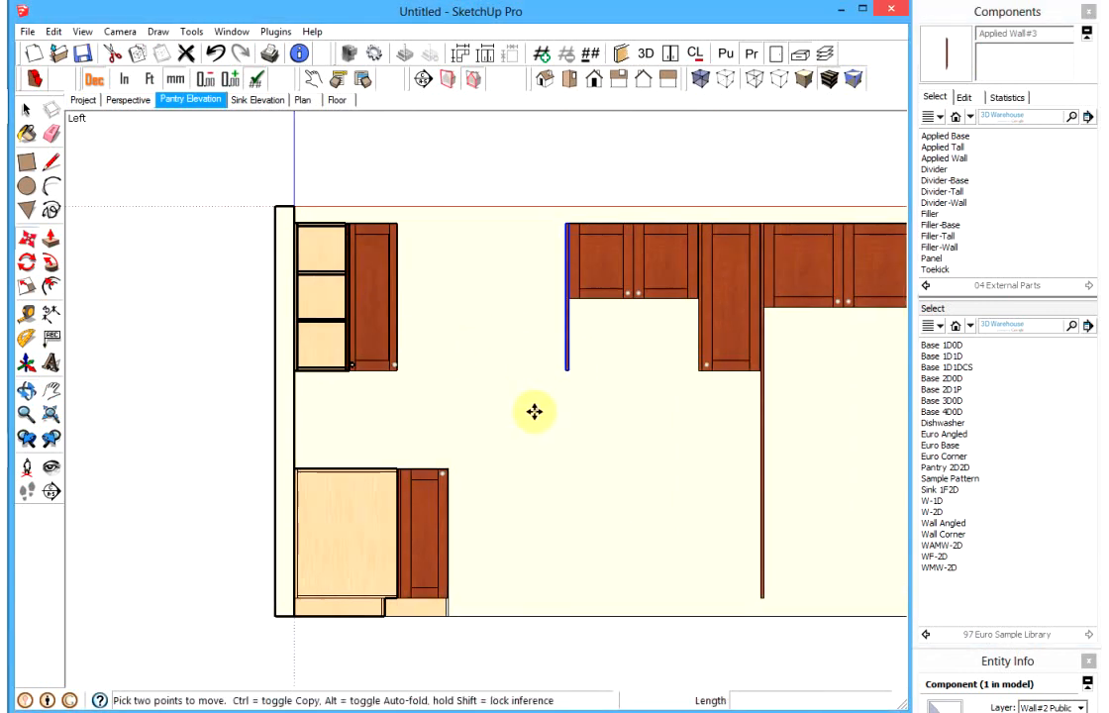
pyautogui.click(934, 501)
pyautogui.click(486, 435)
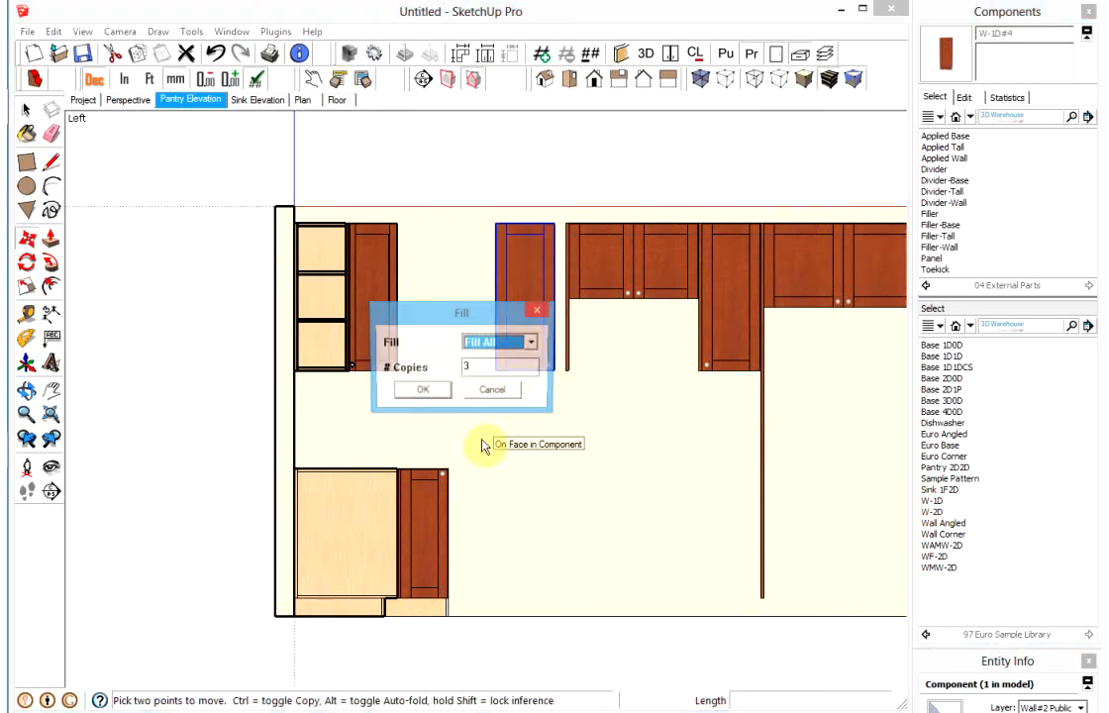
pyautogui.click(422, 390)
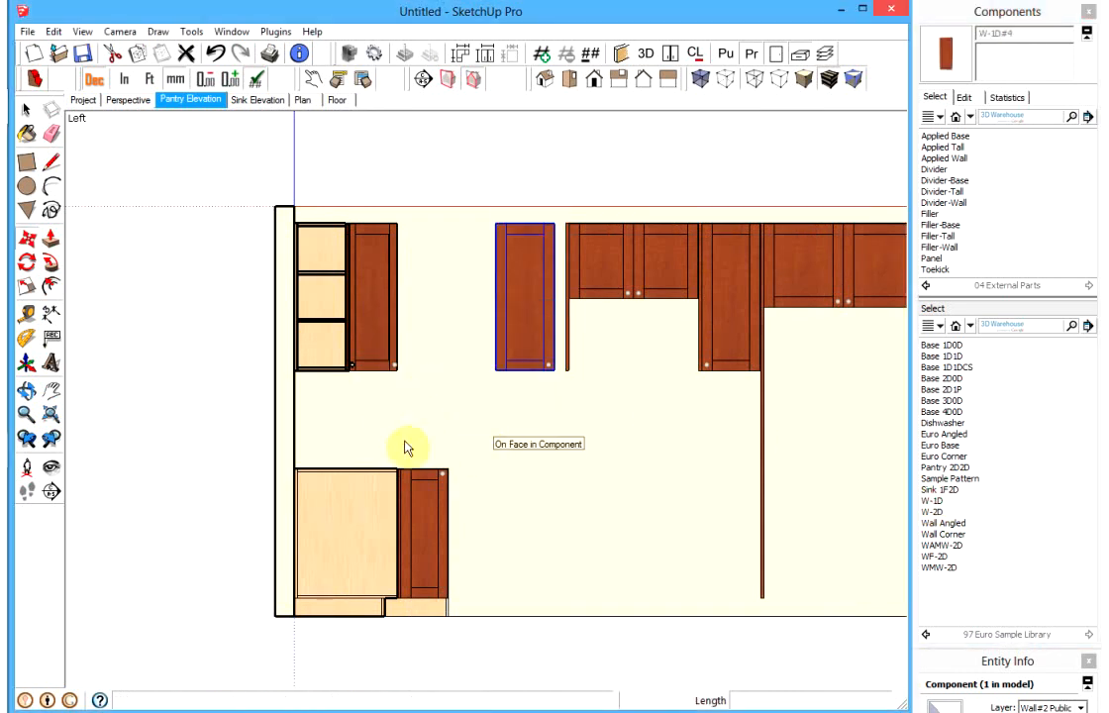
# Step: Flip the door of the W-1D cabinet next to the corner wall cabinet so its knob is on the corner side
pyautogui.press('space')
pyautogui.doubleClick(416, 348)
pyautogui.click(416, 348)
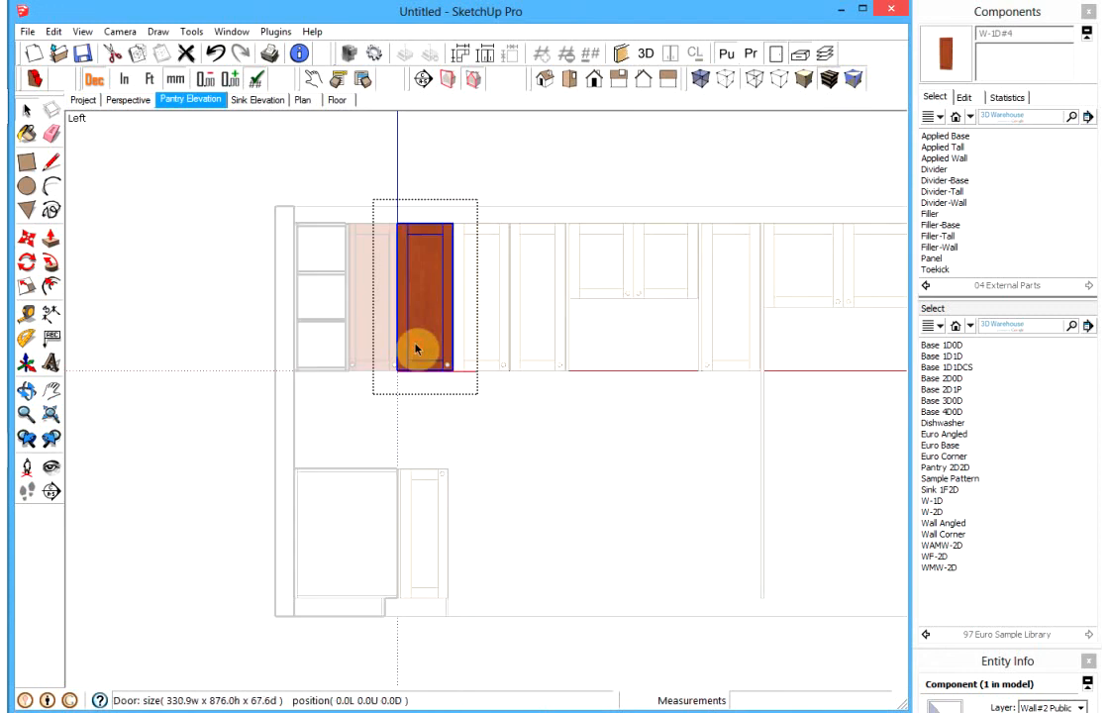
pyautogui.click(479, 334)
pyautogui.click(483, 205)
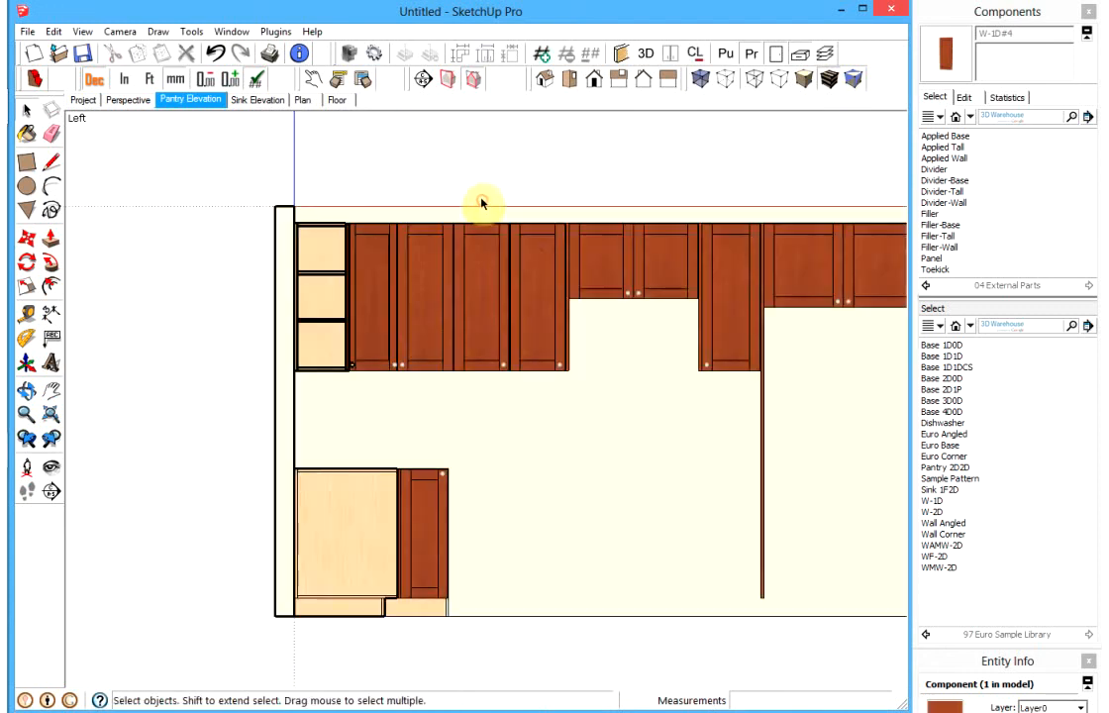
# Step: Delete the two W-1D cabinets nearest the Applied Wall panel and fill their space with one W-2D cabinet using Fill Left
pyautogui.click(487, 268)
pyautogui.keyDown('shift'); pyautogui.click(537, 268); pyautogui.keyUp('shift')
pyautogui.press('Delete')
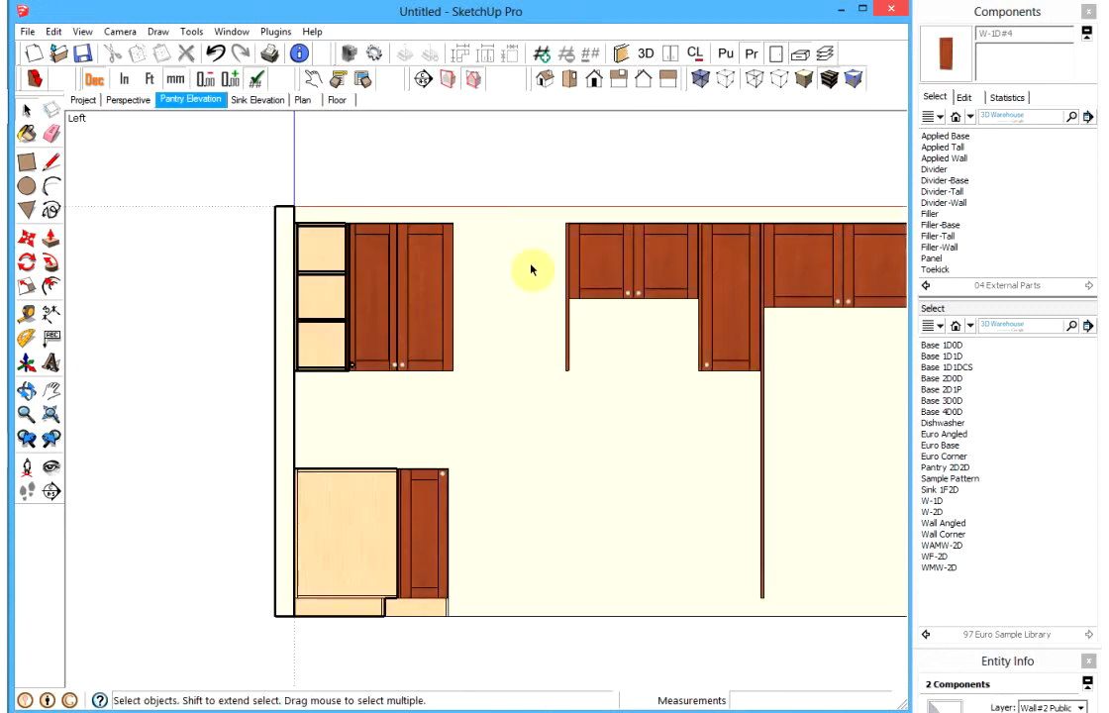
pyautogui.click(931, 512)
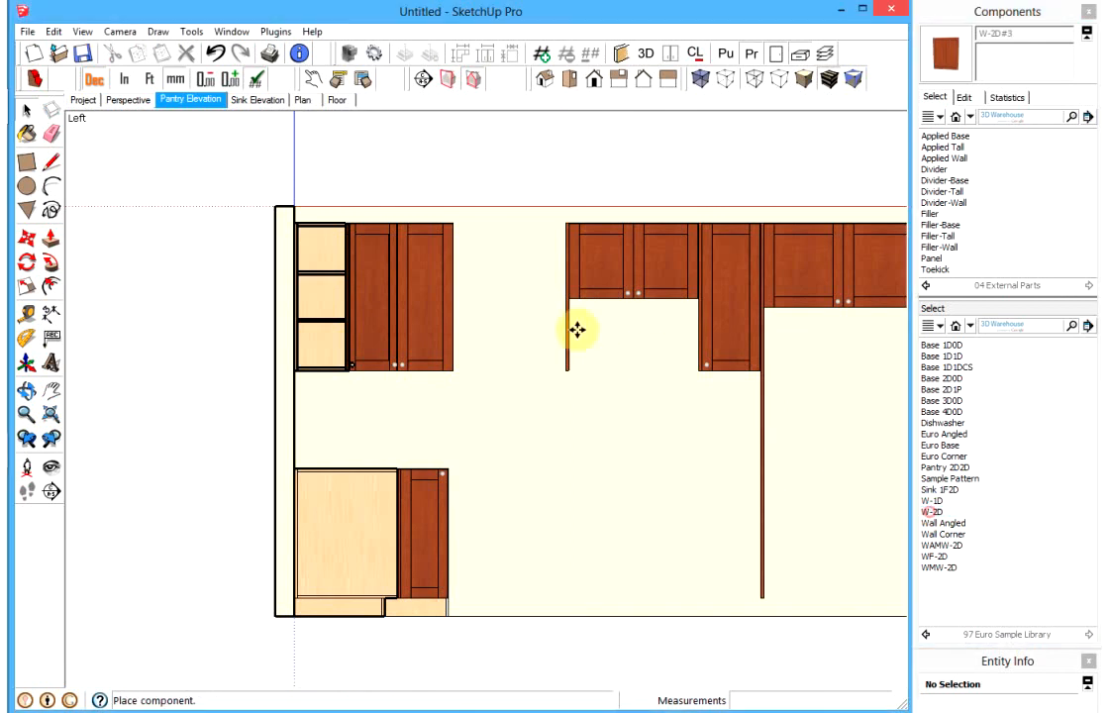
pyautogui.click(490, 328)
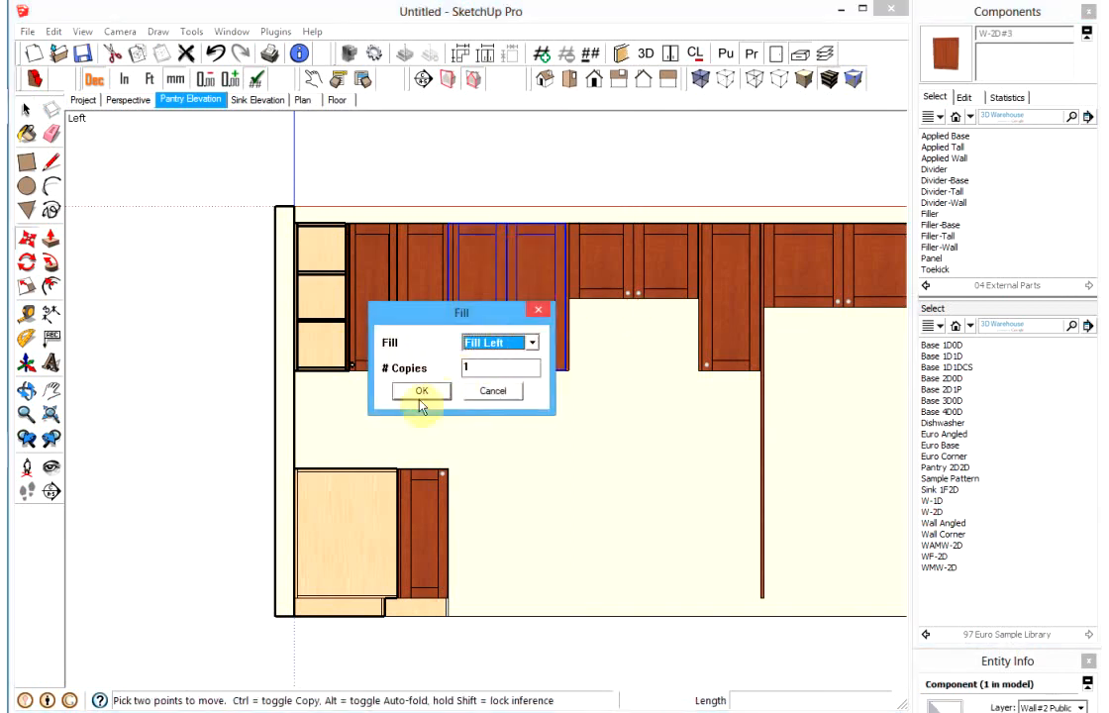
pyautogui.click(422, 390)
pyautogui.press('m')
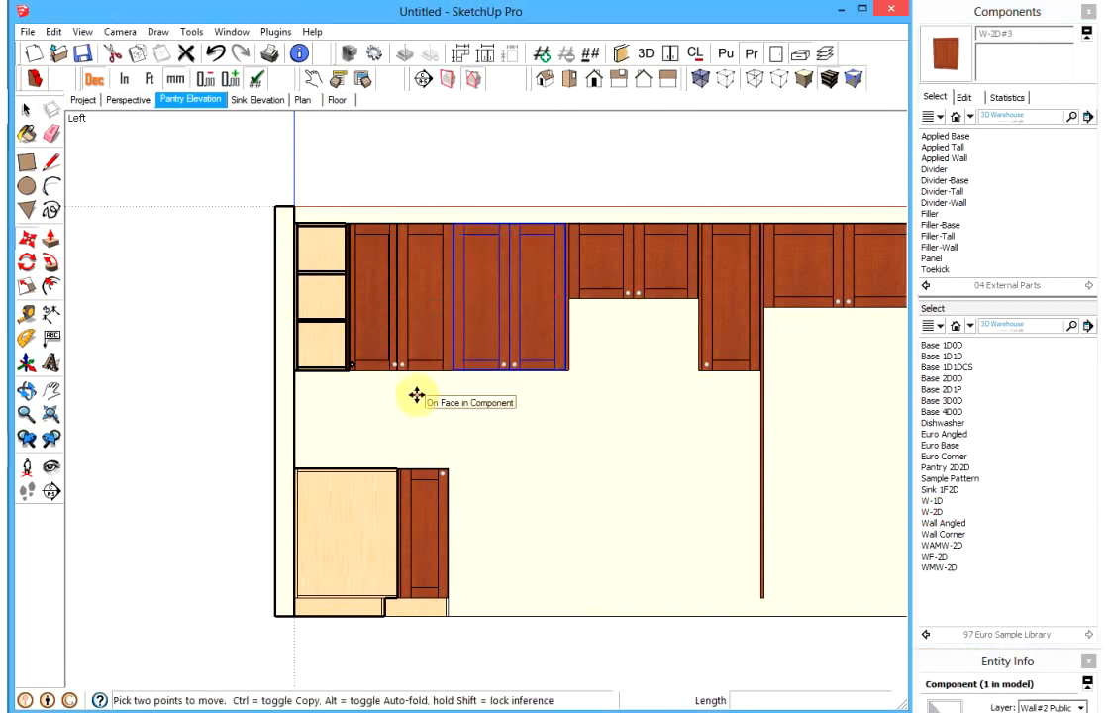
# Step: Hide the door layer and place a Base 1D1D cabinet on the floor against the tall panel, below the W-1D cabinet
pyautogui.keyDown('shift'); pyautogui.moveTo(634, 467); pyautogui.dragTo(601, 366, button='middle'); pyautogui.keyUp('shift')
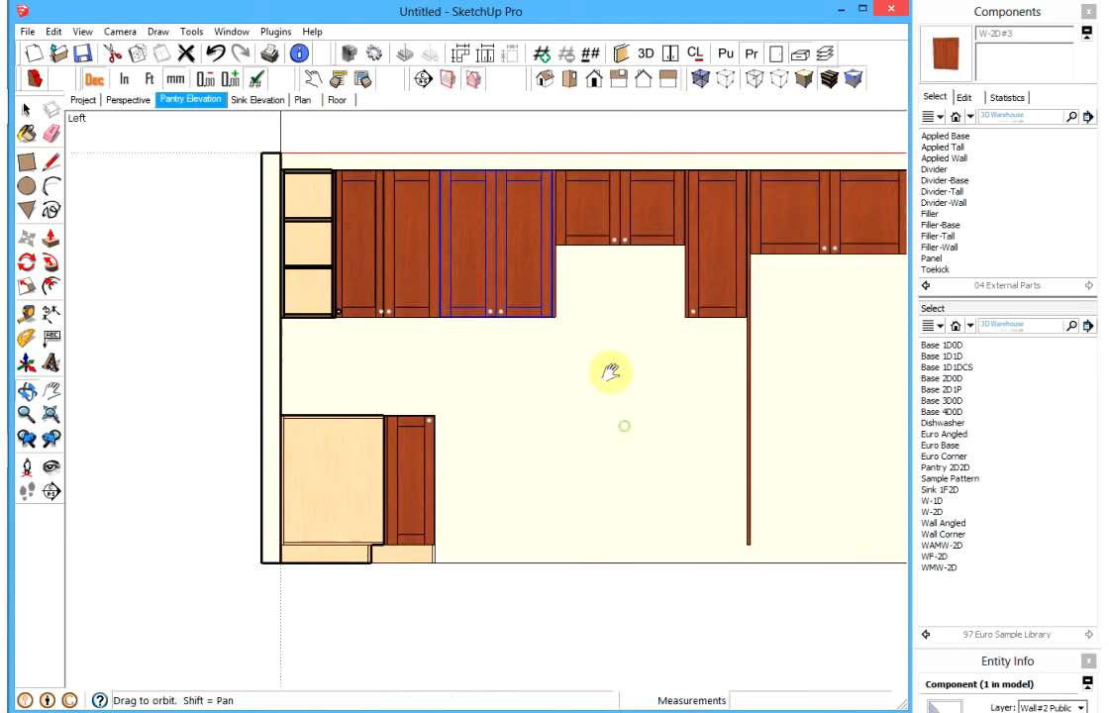
pyautogui.keyDown('shift'); pyautogui.moveTo(723, 261); pyautogui.dragTo(659, 288, button='middle'); pyautogui.keyUp('shift')
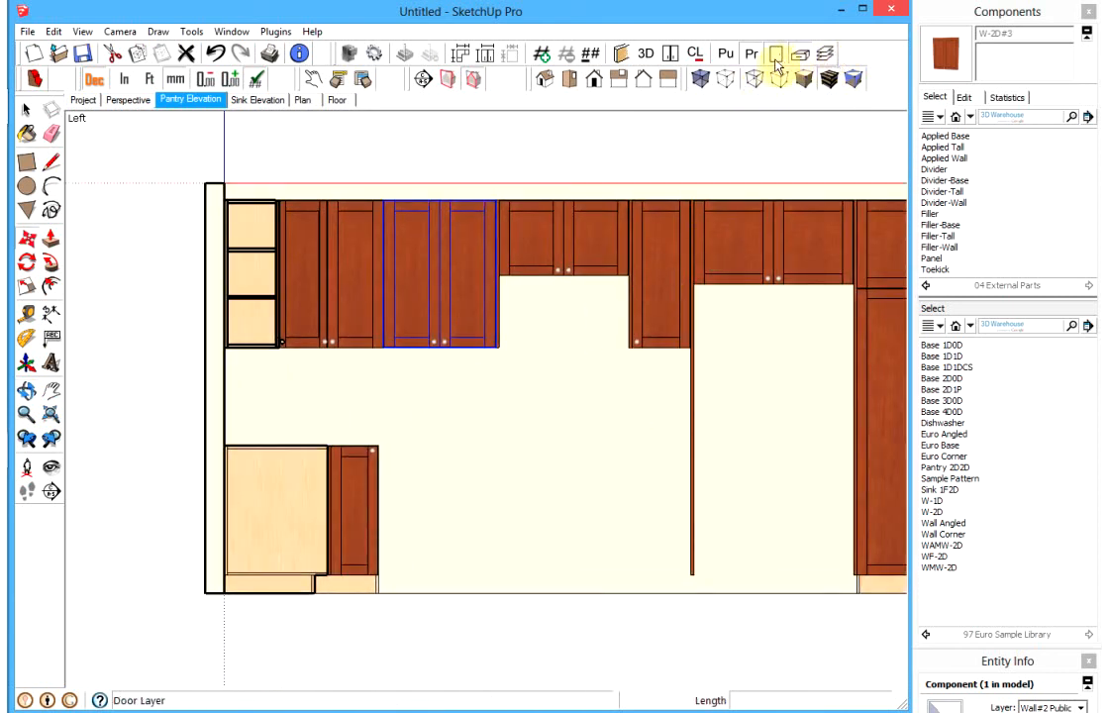
pyautogui.click(775, 56)
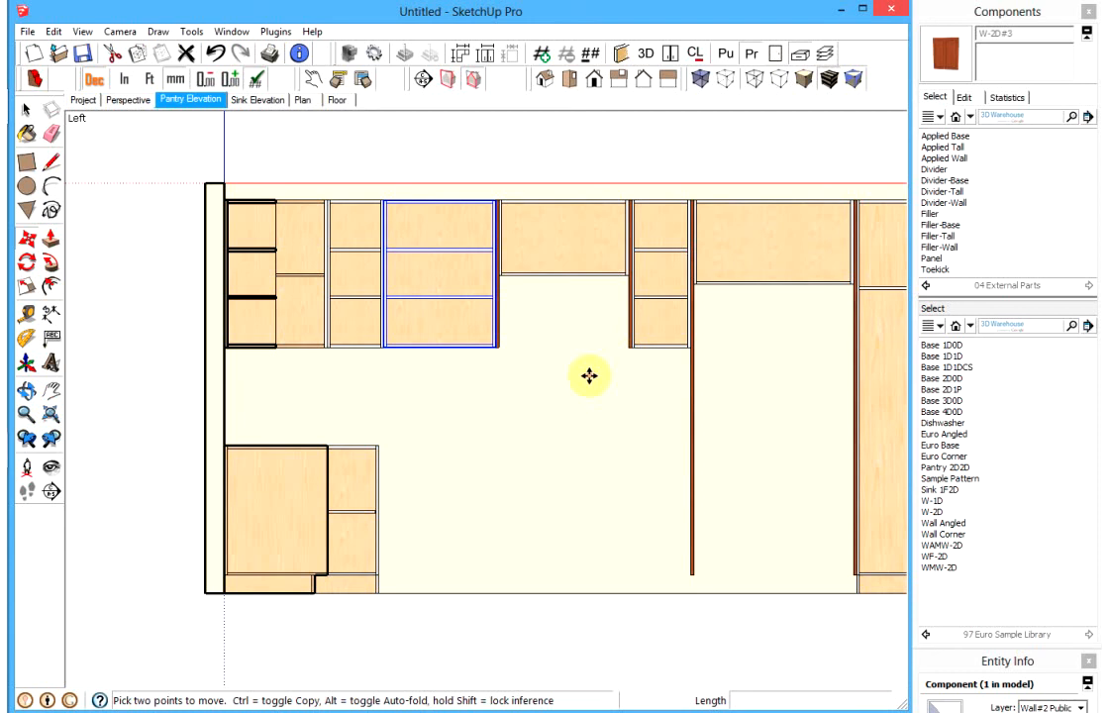
pyautogui.scroll(2, 619, 332)
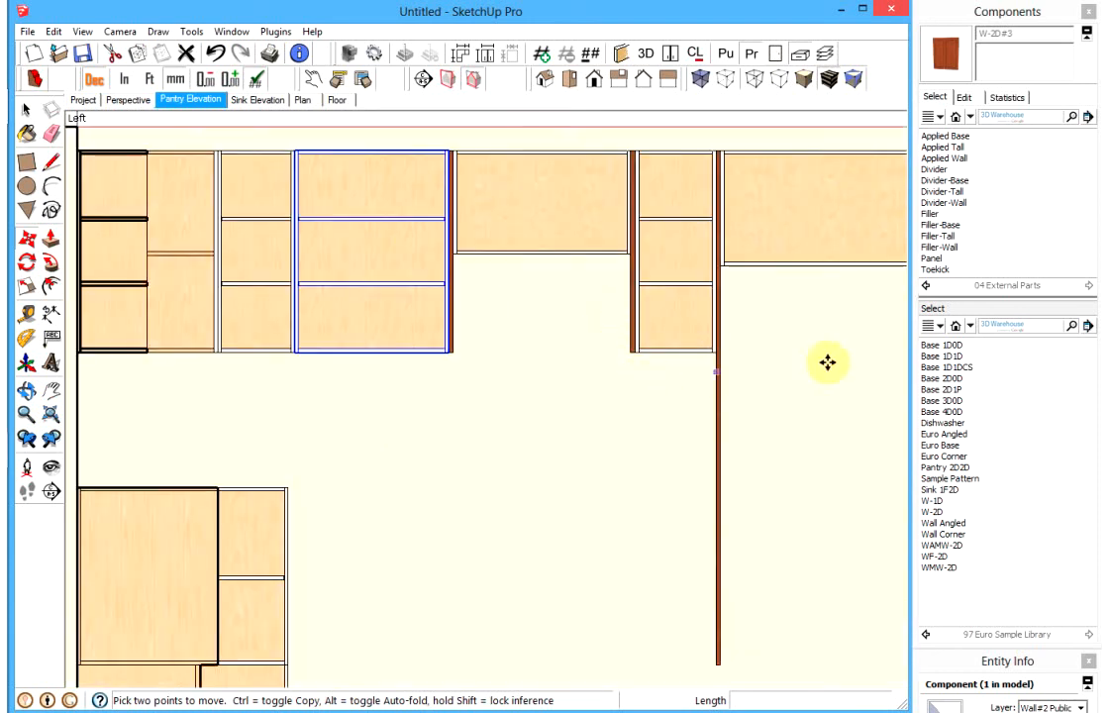
pyautogui.click(953, 357)
pyautogui.click(615, 607)
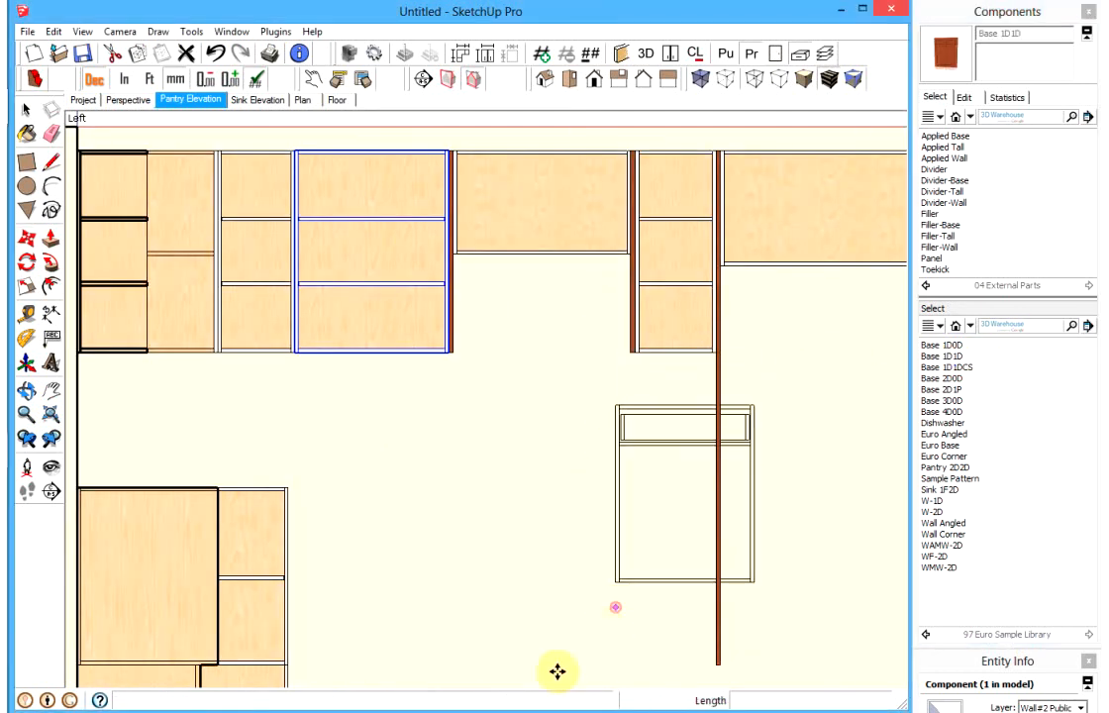
pyautogui.click(558, 672)
# Step: Scale the Base 1D1D cabinet's width by about 0.62 to align with the outer face of the applied panel above
pyautogui.press('s')
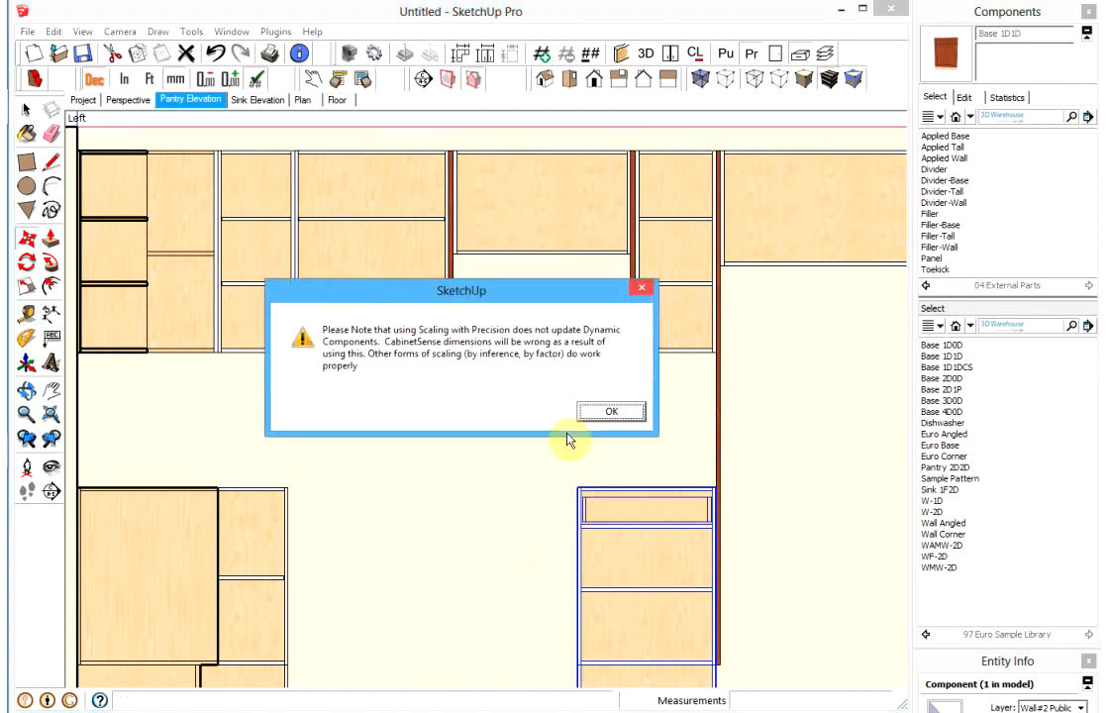
pyautogui.click(610, 411)
pyautogui.moveTo(571, 588); pyautogui.dragTo(628, 309)
pyautogui.click(630, 309)
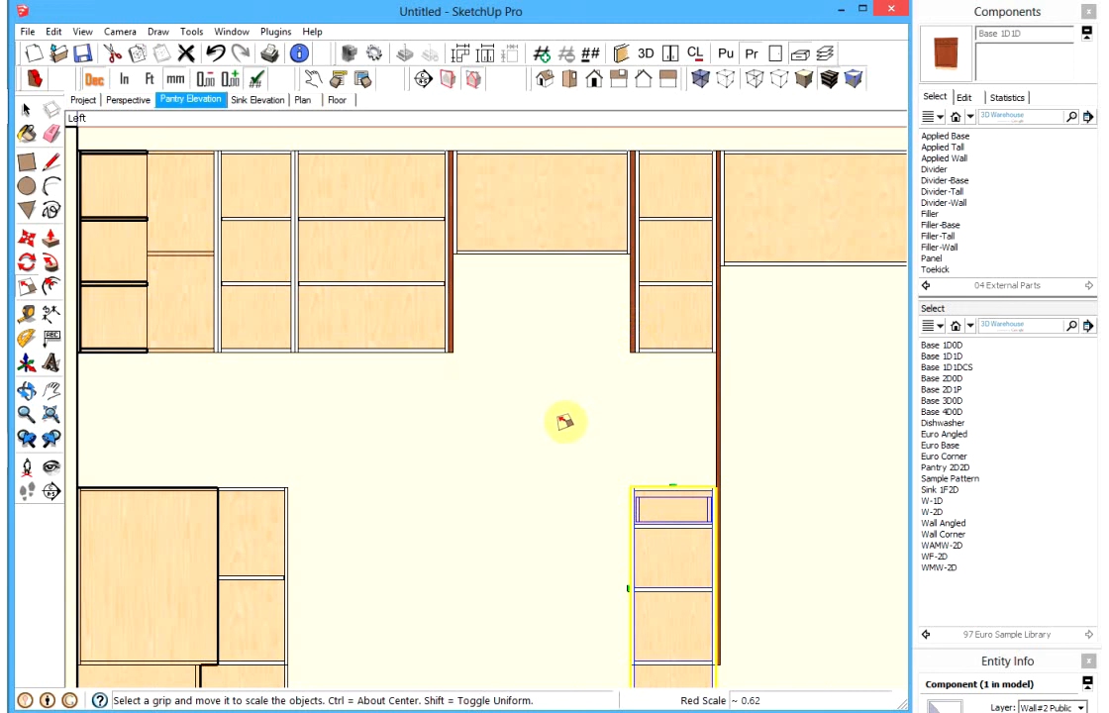
pyautogui.press('space')
pyautogui.scroll(-1, 556, 422)
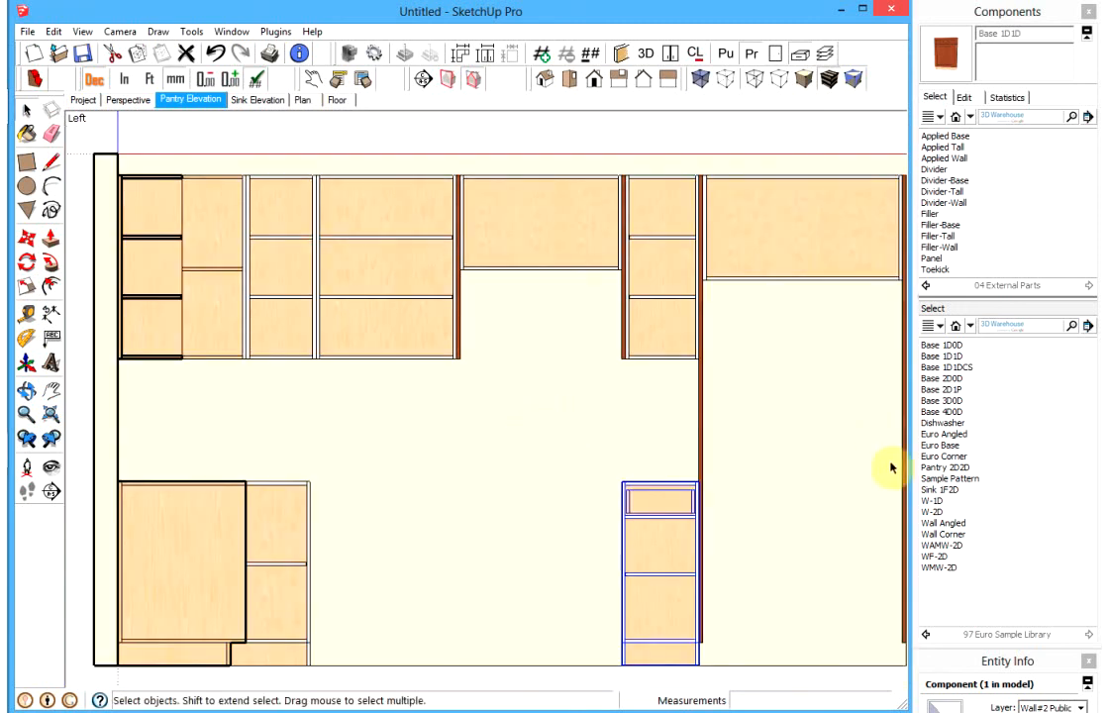
# Step: Place a Base 3D0D cabinet beside the corner base cabinet, widened by about 1.19 to the applied panel above, and show the doors again
pyautogui.click(951, 408)
pyautogui.click(297, 635)
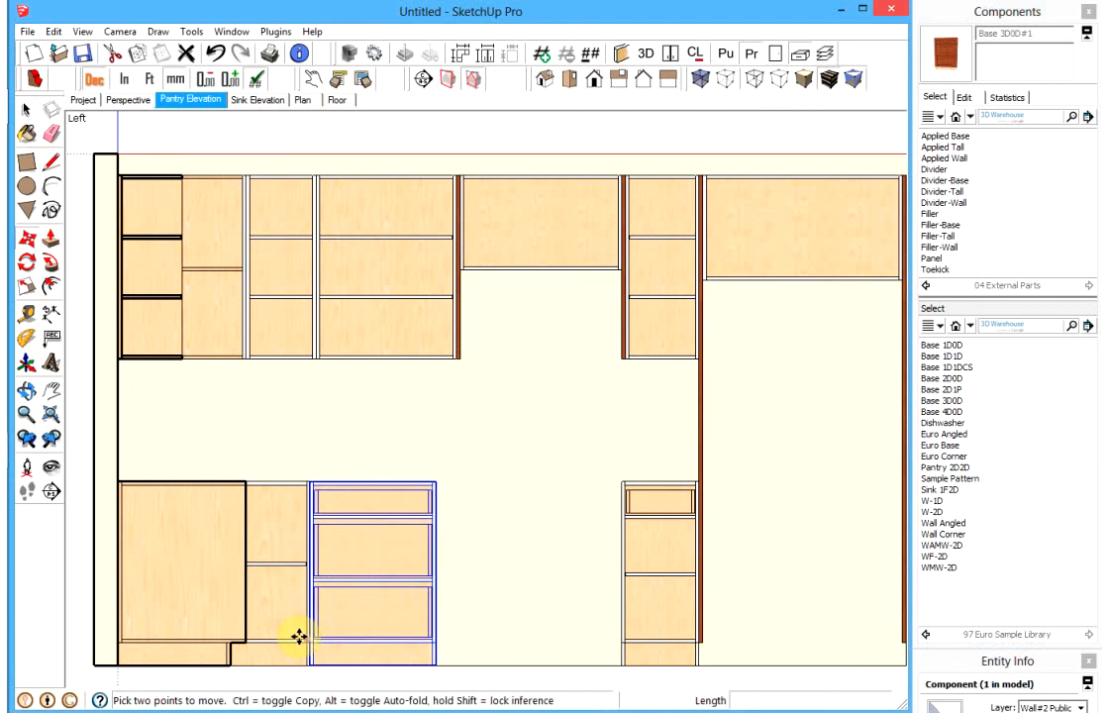
pyautogui.press('s')
pyautogui.moveTo(436, 572); pyautogui.dragTo(458, 420)
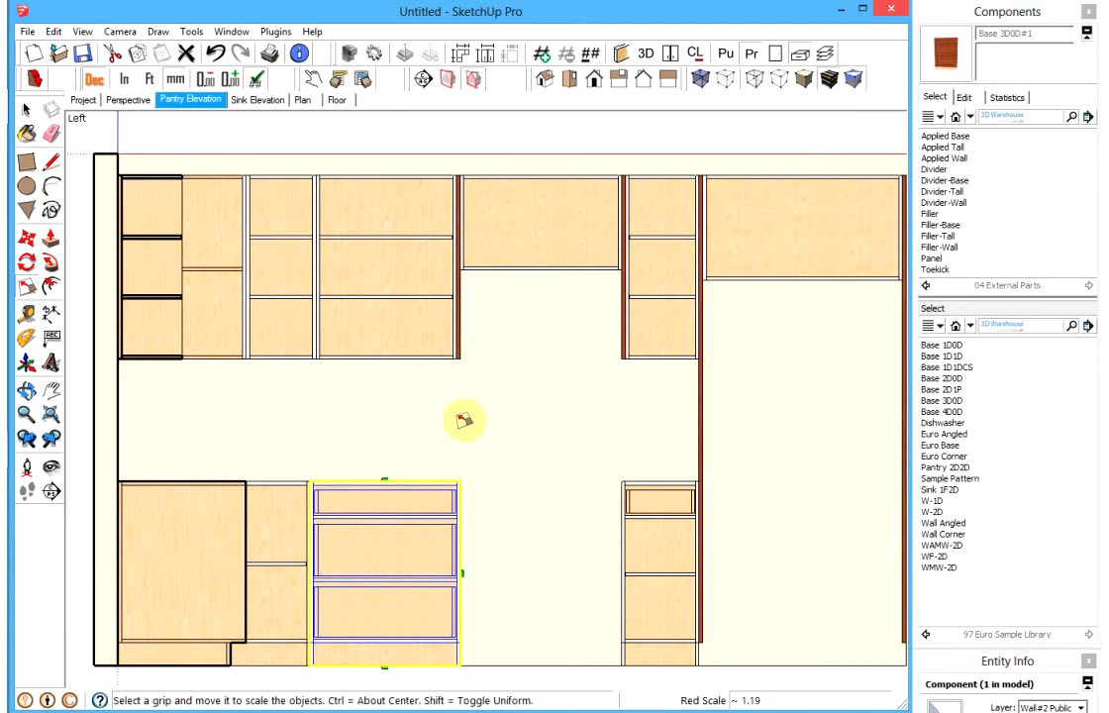
pyautogui.click(775, 57)
pyautogui.scroll(-2, 565, 307)
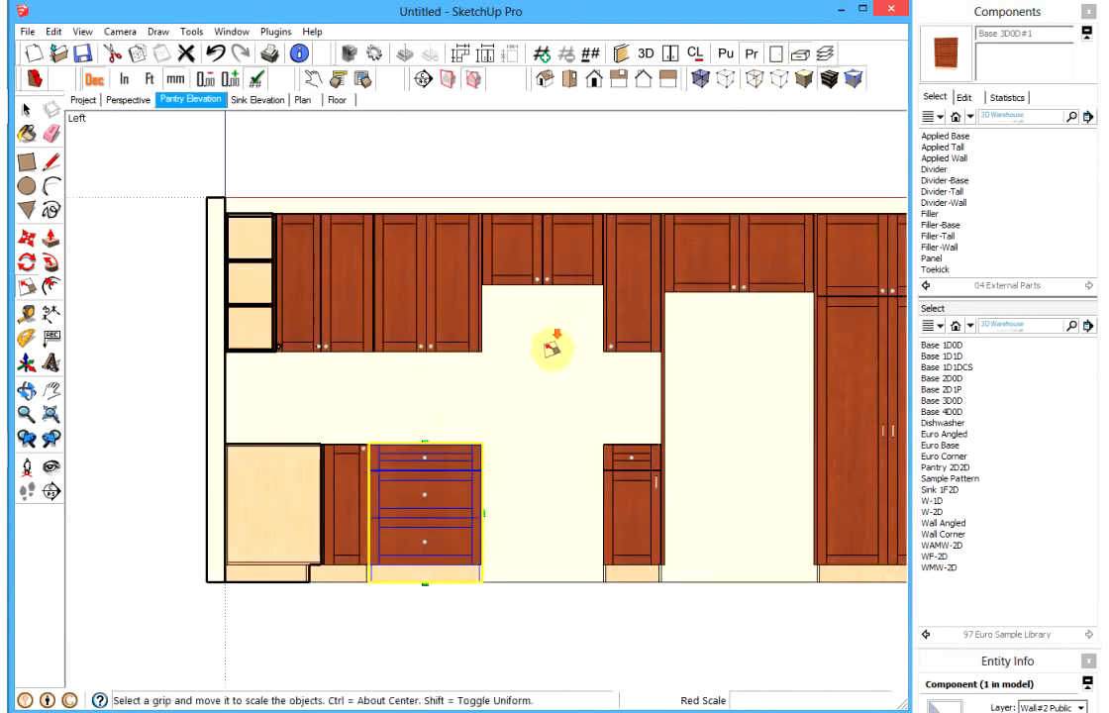
# Step: In the Perspective scene, resize the short wall at the far end of the sink run to 5' wide, extending it from the left
pyautogui.click(126, 102)
pyautogui.moveTo(619, 338); pyautogui.dragTo(495, 347, button='middle')
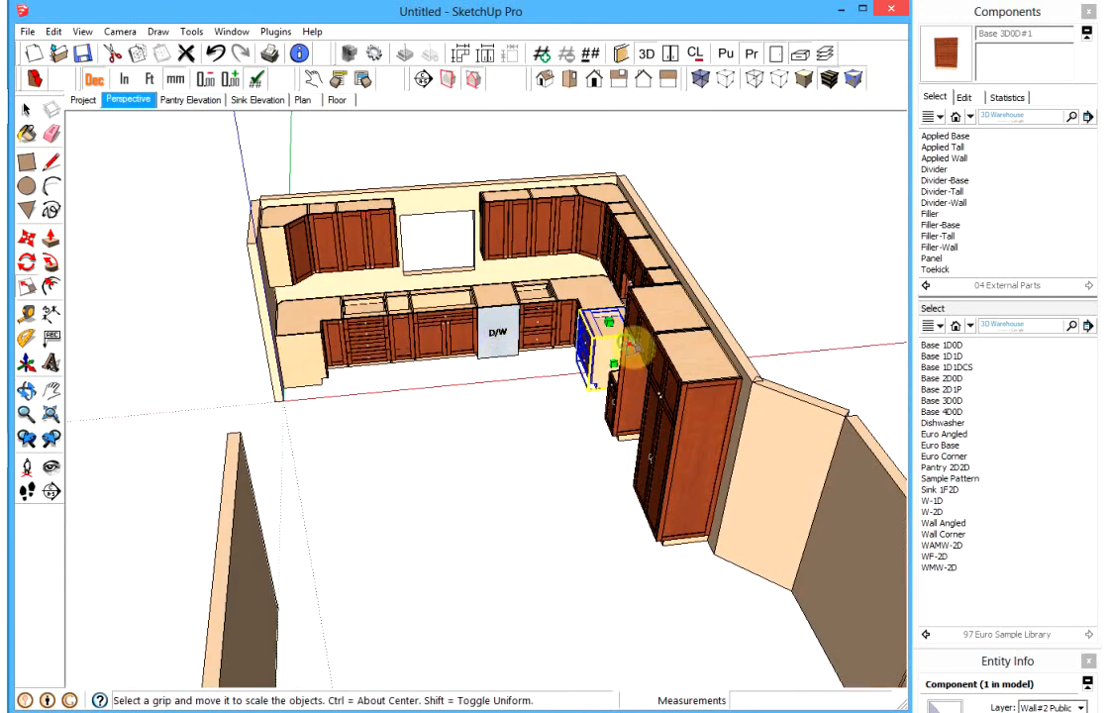
pyautogui.moveTo(631, 345); pyautogui.dragTo(628, 353, button='middle')
pyautogui.press('space')
pyautogui.click(502, 329)
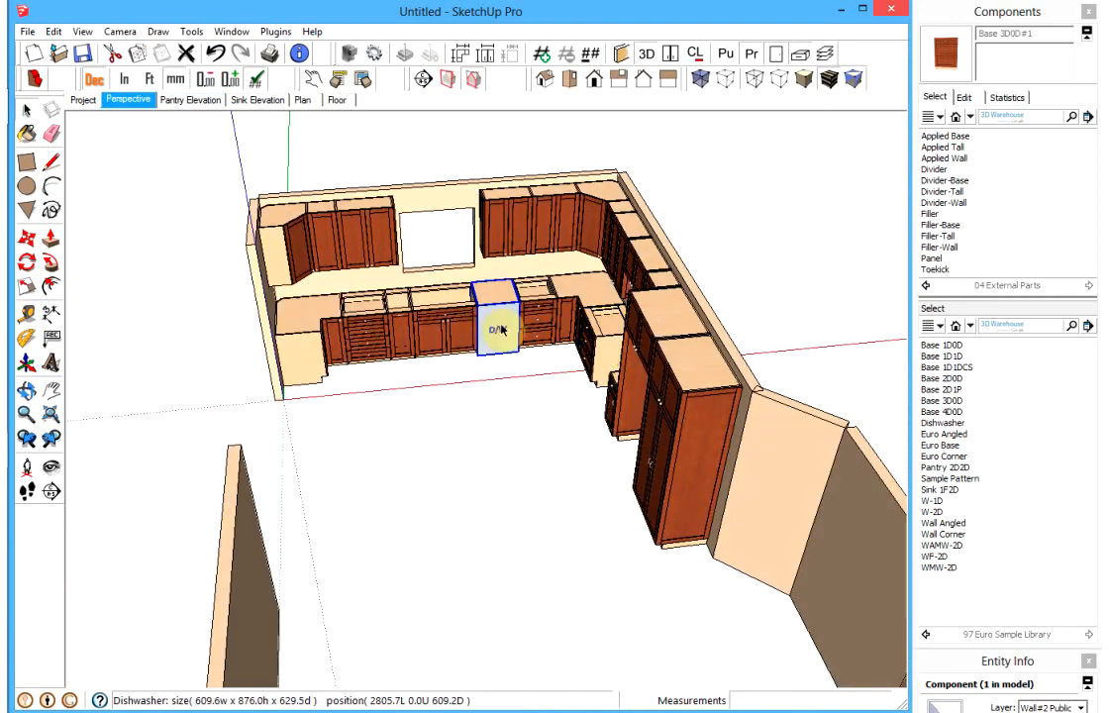
pyautogui.moveTo(582, 322); pyautogui.dragTo(560, 391, button='middle')
pyautogui.scroll(3, 595, 401)
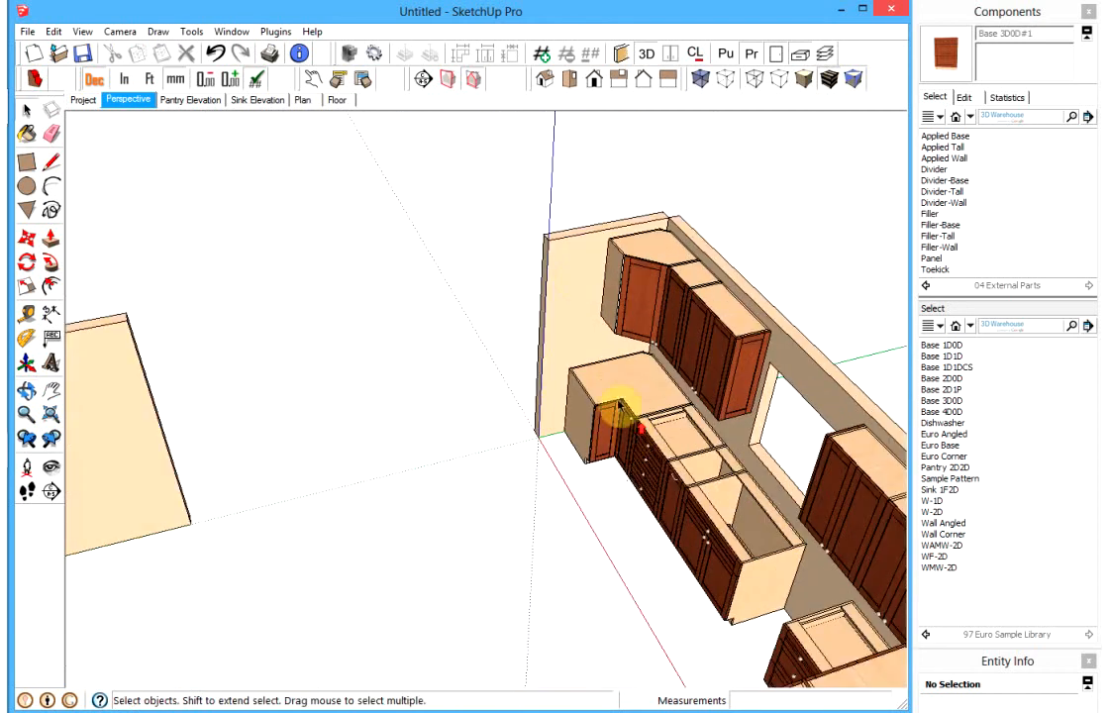
pyautogui.click(576, 257)
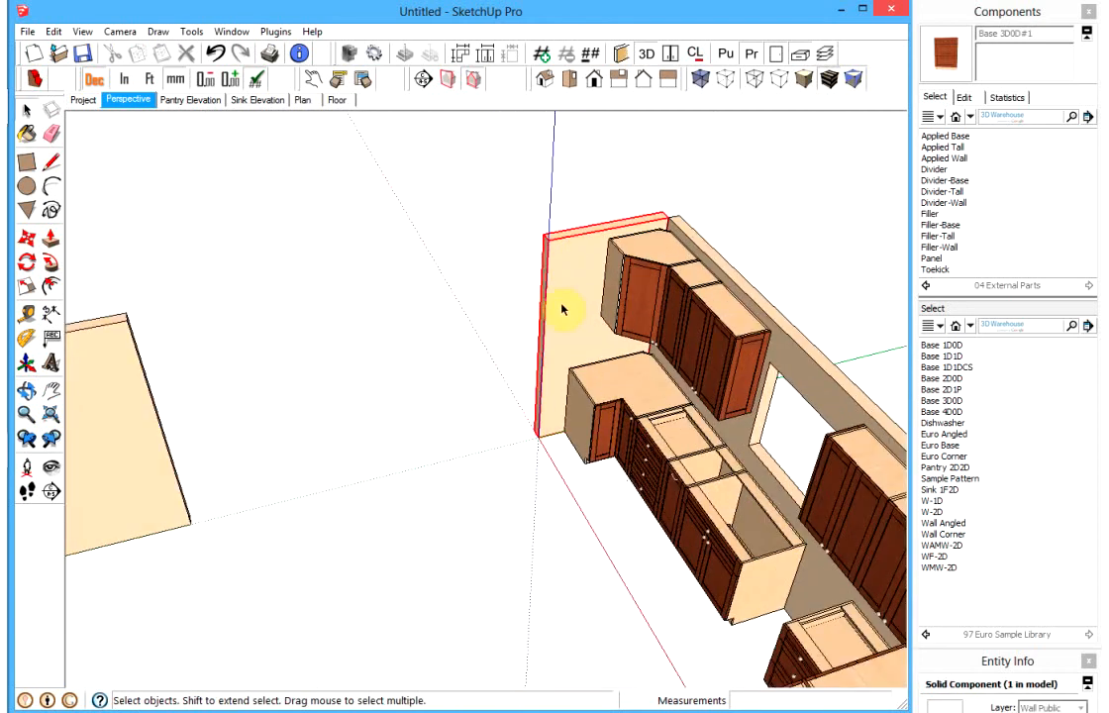
pyautogui.press('s')
pyautogui.moveTo(476, 284); pyautogui.dragTo(412, 264)
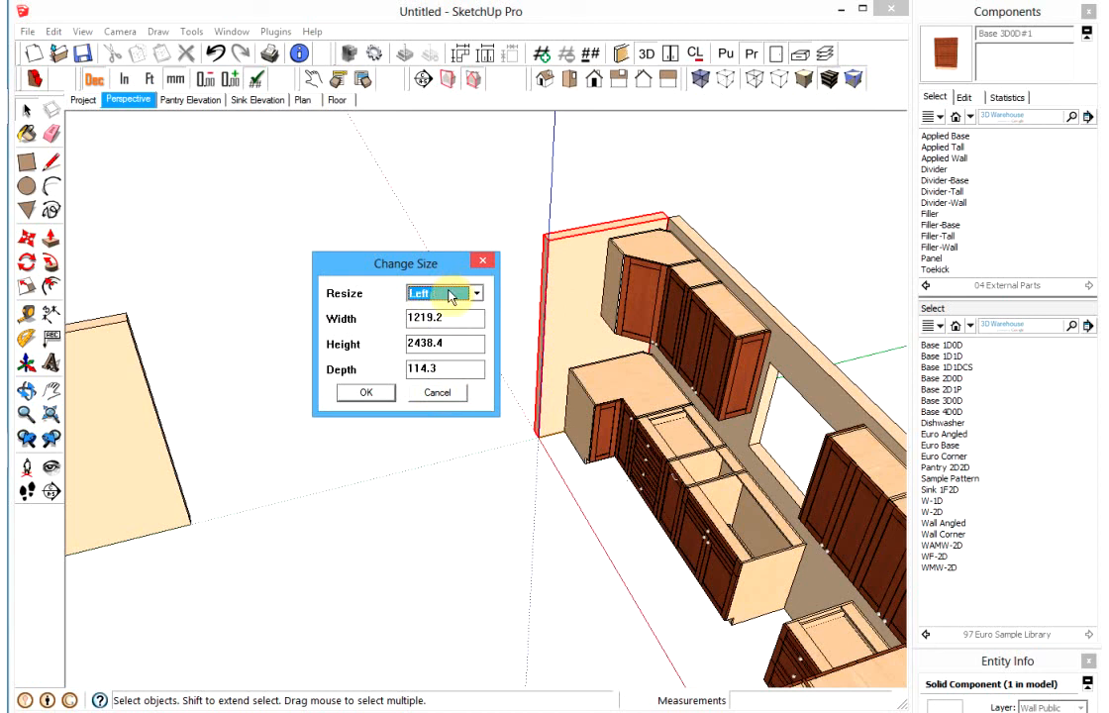
pyautogui.press('Tab')
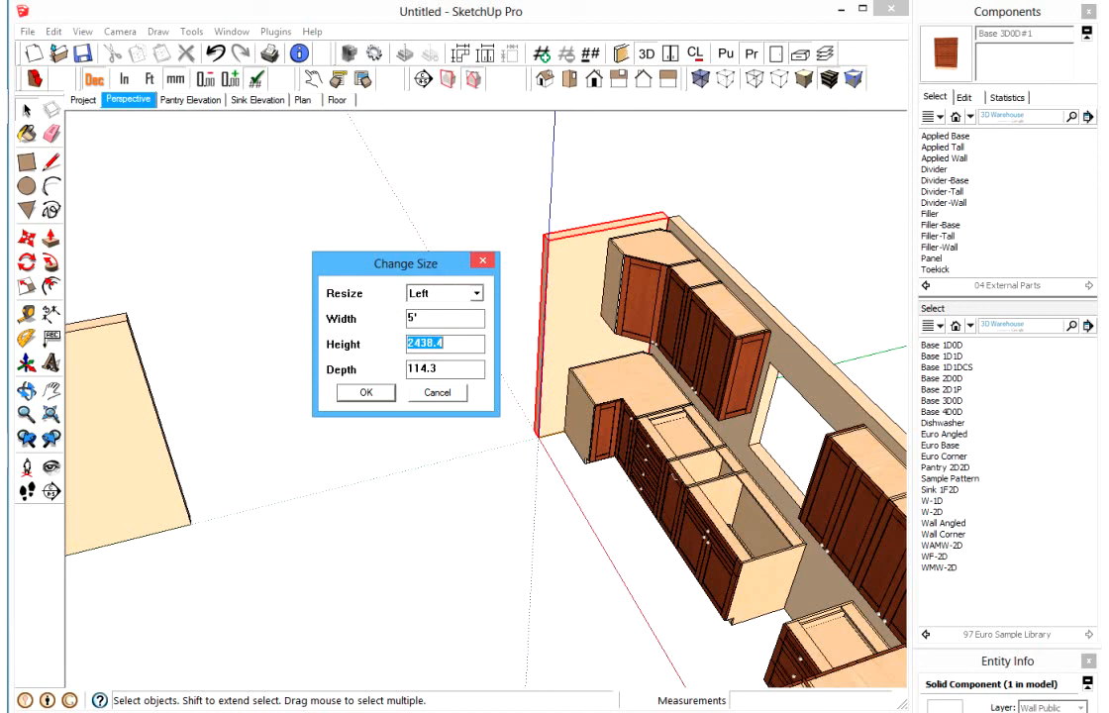
pyautogui.press('Return')
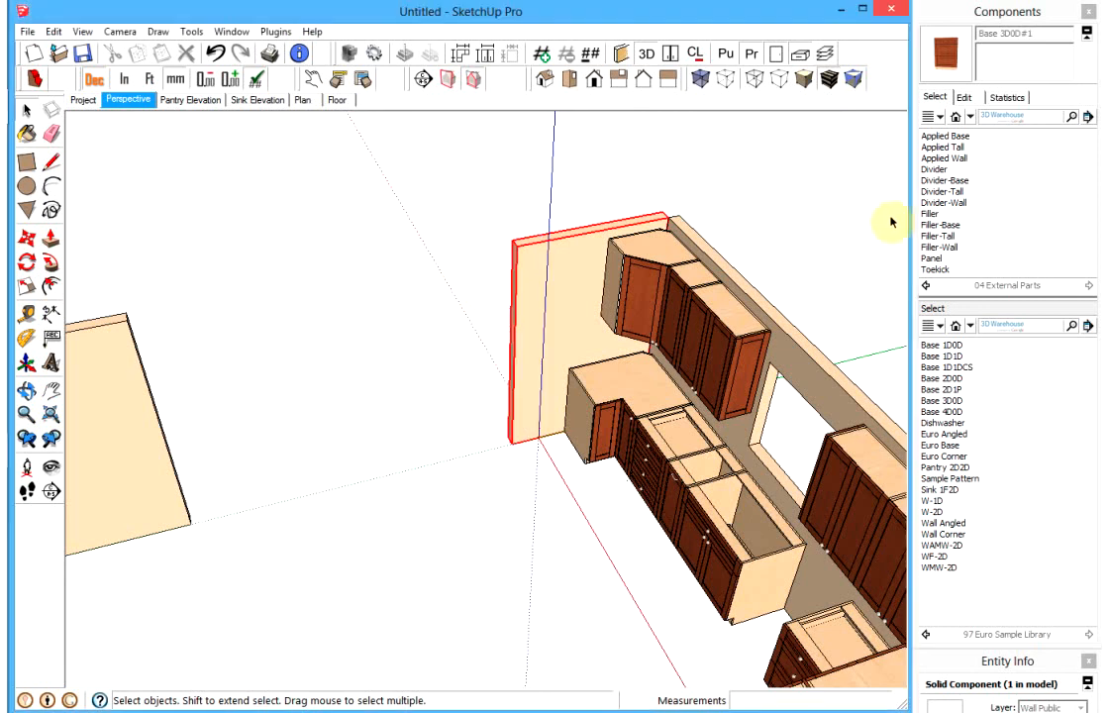
# Step: On the short end wall, place a W-2D beside the corner wall cabinet and a Base 1D0D beside the corner base, scaled about 1.08 wider to align
pyautogui.click(935, 510)
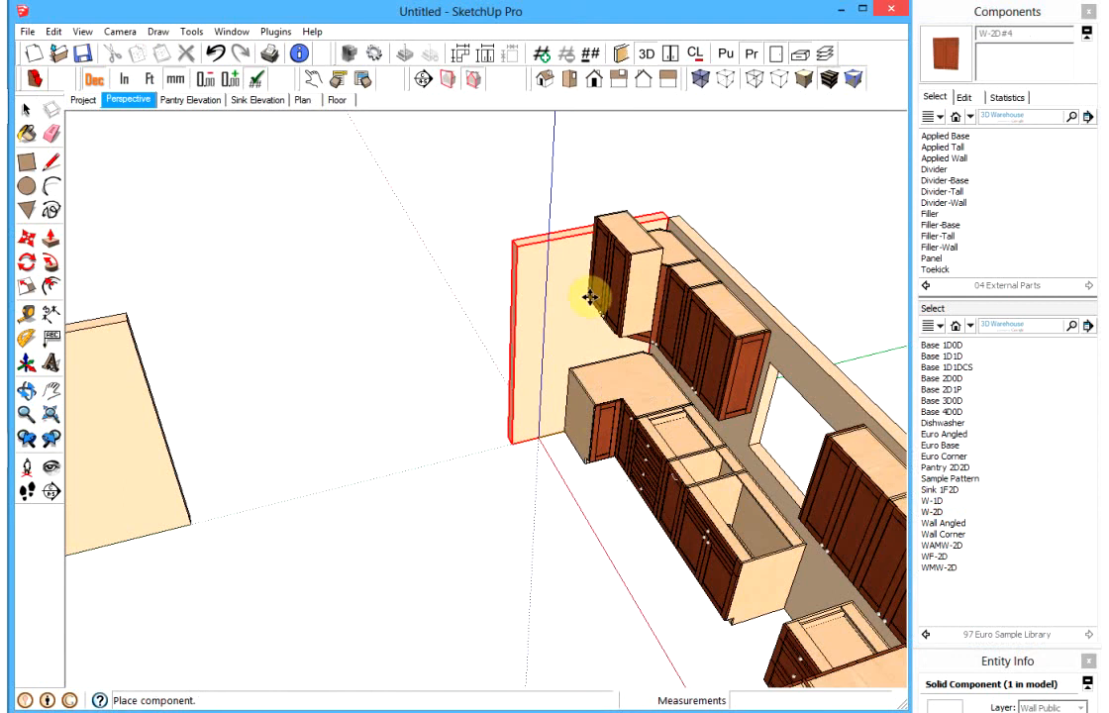
pyautogui.click(574, 346)
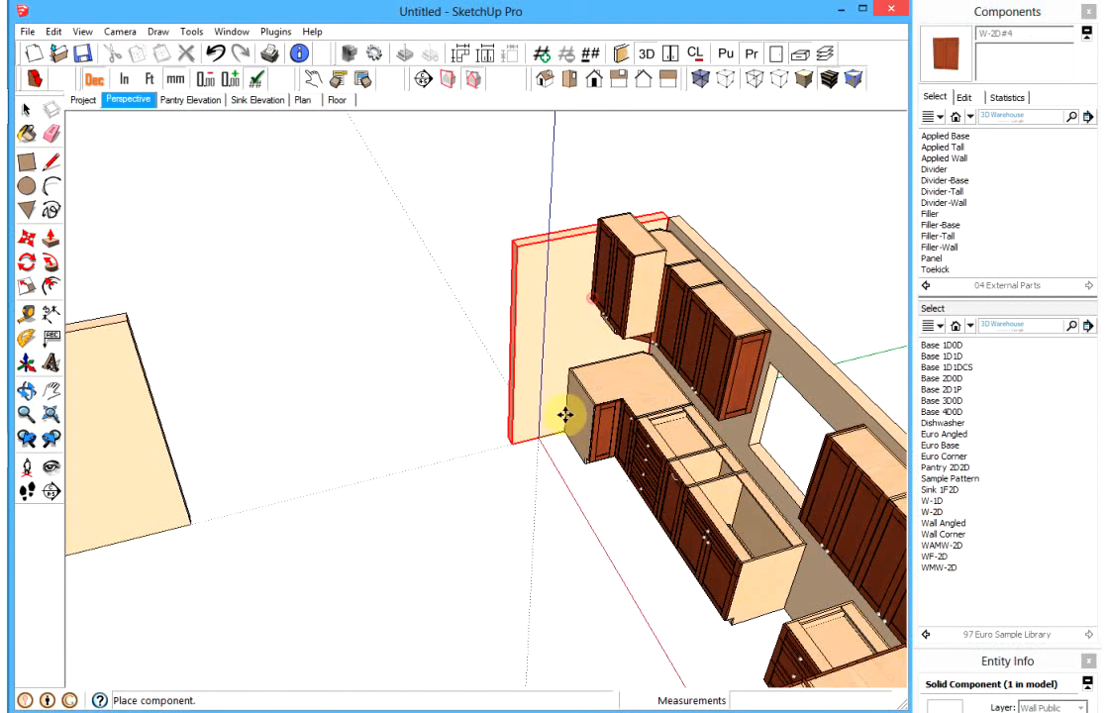
pyautogui.click(945, 346)
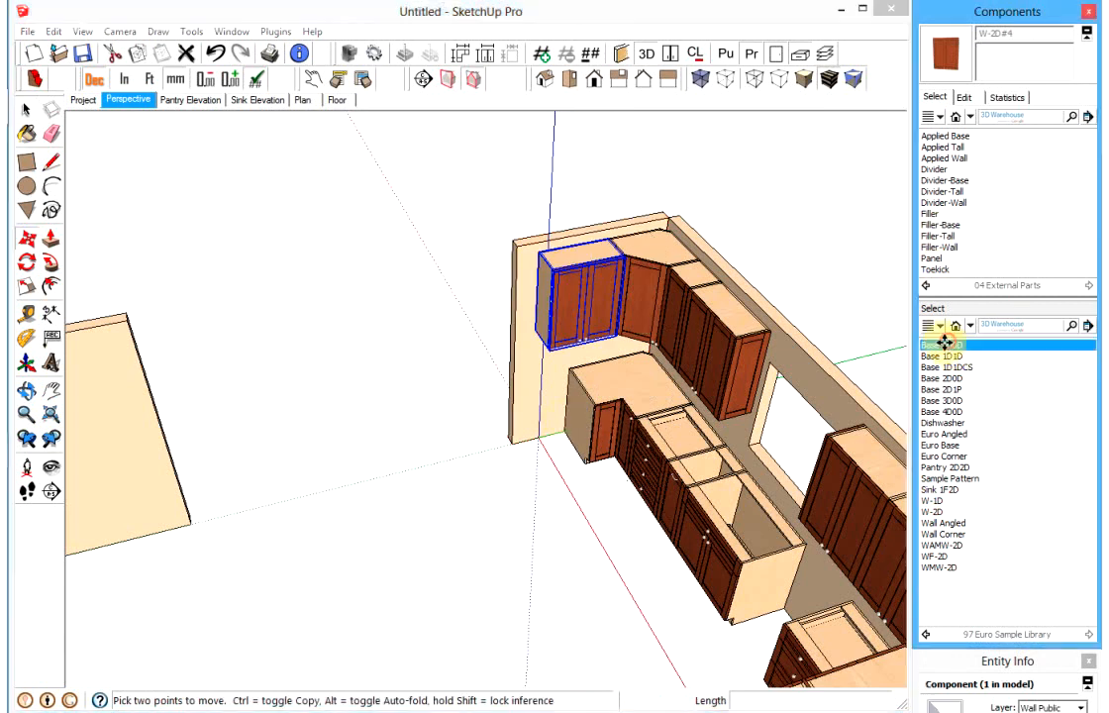
pyautogui.click(538, 472)
pyautogui.press('s')
pyautogui.click(545, 428)
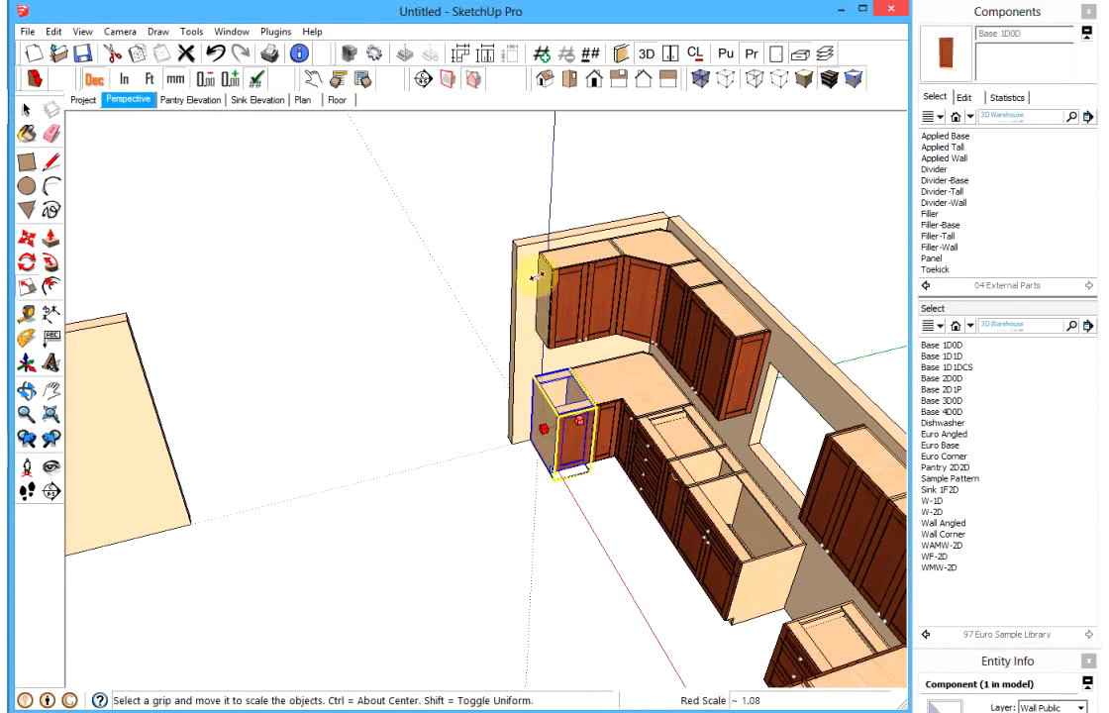
pyautogui.click(500, 474)
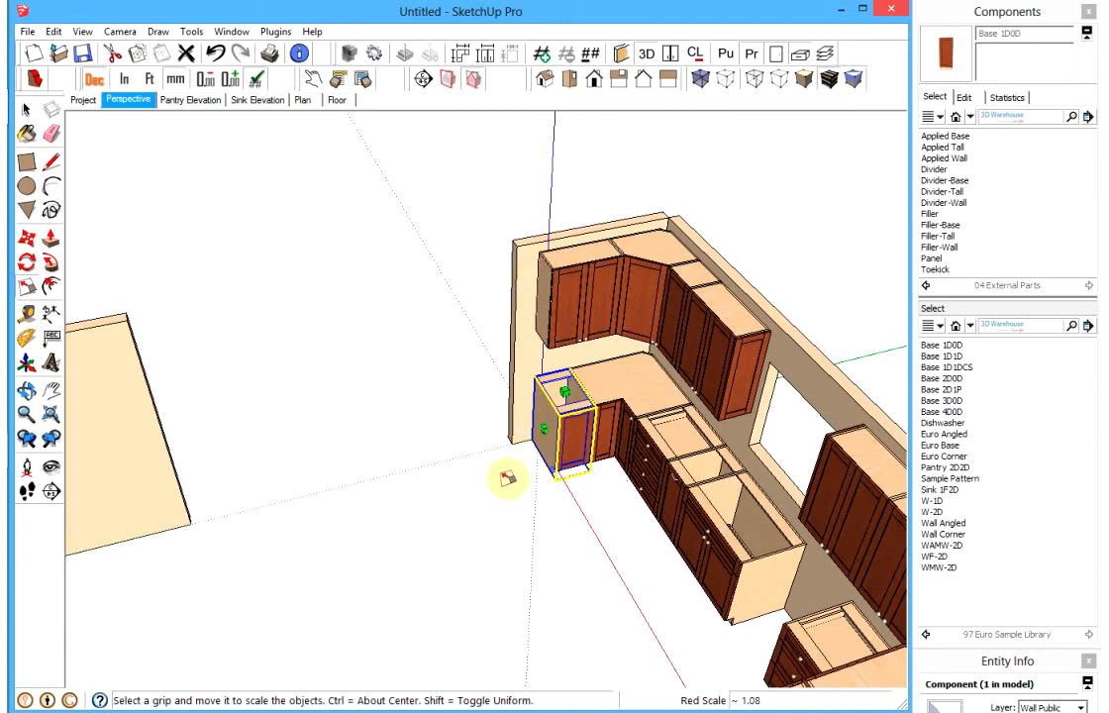
pyautogui.press('space')
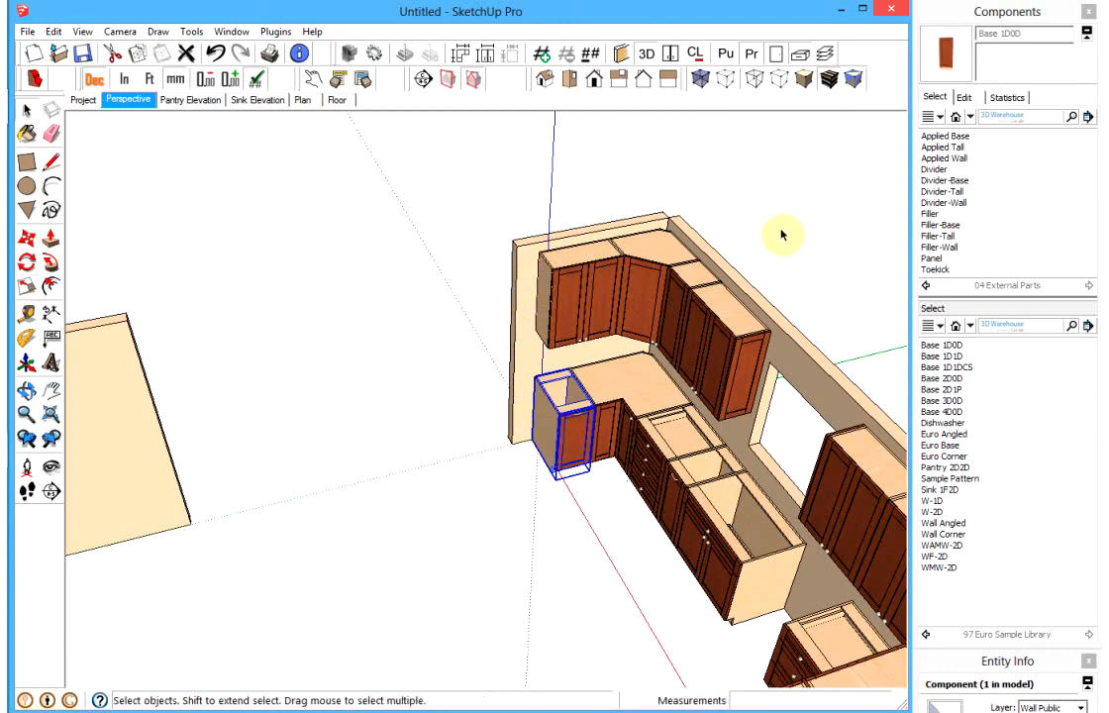
# Step: Cover the exposed sides of the end-wall cabinets with an Applied Wall panel on the W-2D and an Applied Base panel on the Base 1D0D
pyautogui.click(945, 159)
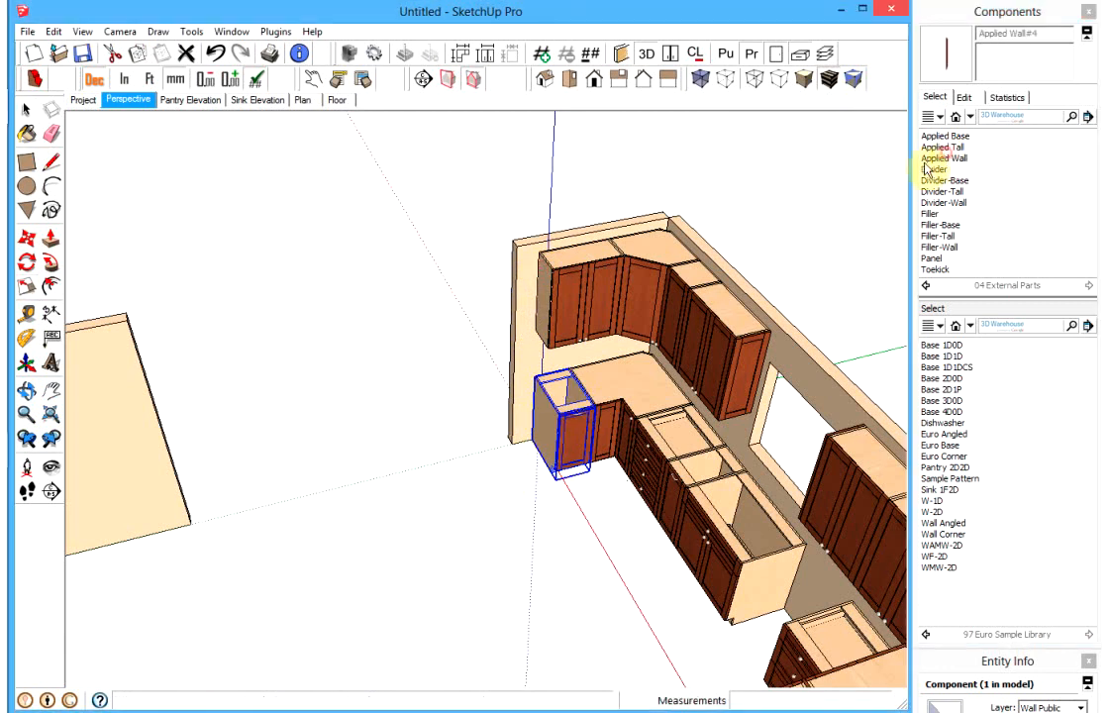
pyautogui.click(525, 344)
pyautogui.click(957, 138)
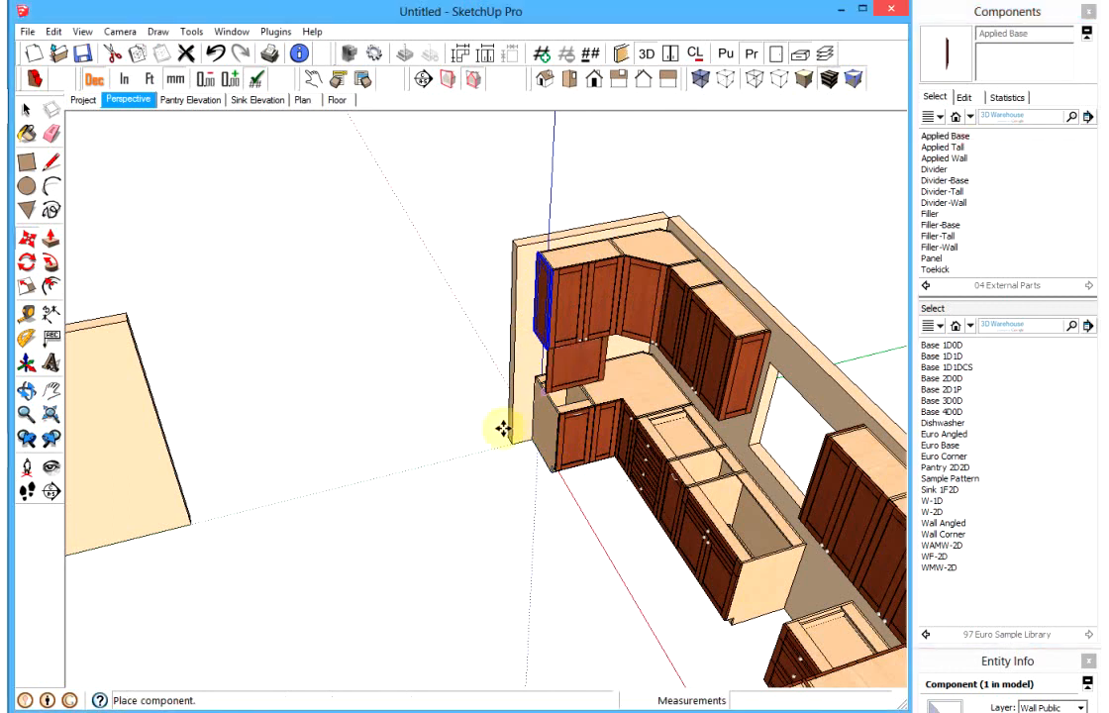
pyautogui.click(503, 477)
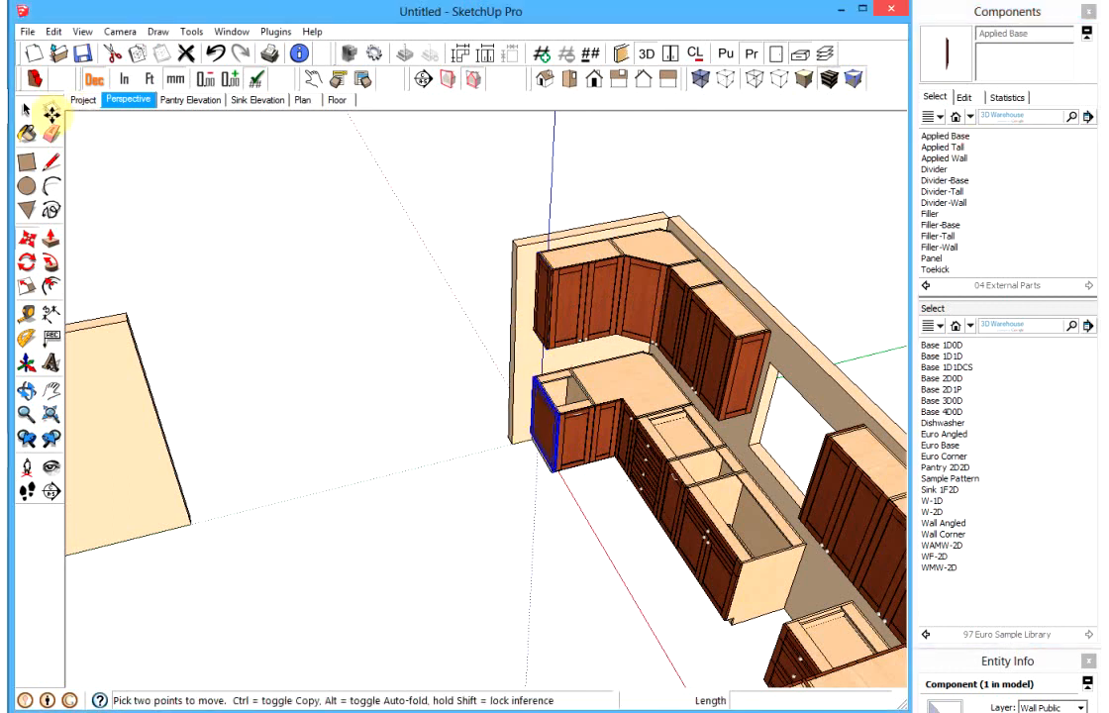
pyautogui.click(27, 110)
pyautogui.click(412, 283)
pyautogui.scroll(-3, 542, 370)
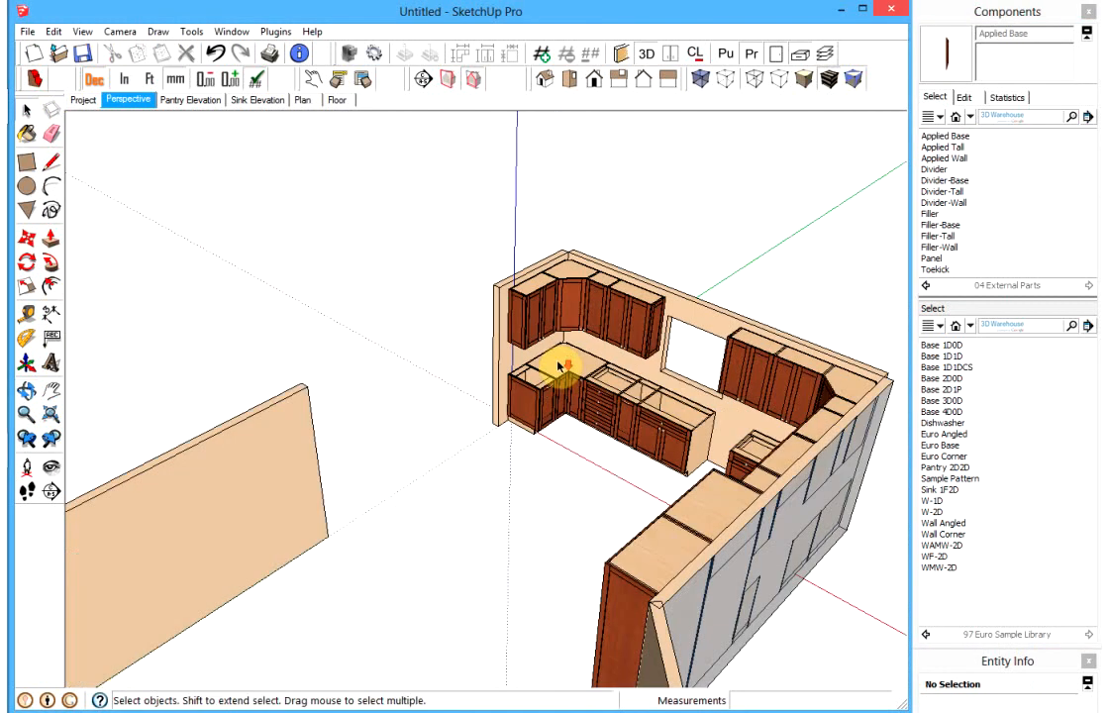
pyautogui.moveTo(560, 376); pyautogui.dragTo(864, 253, button='middle')
pyautogui.moveTo(399, 343); pyautogui.dragTo(523, 315, button='middle')
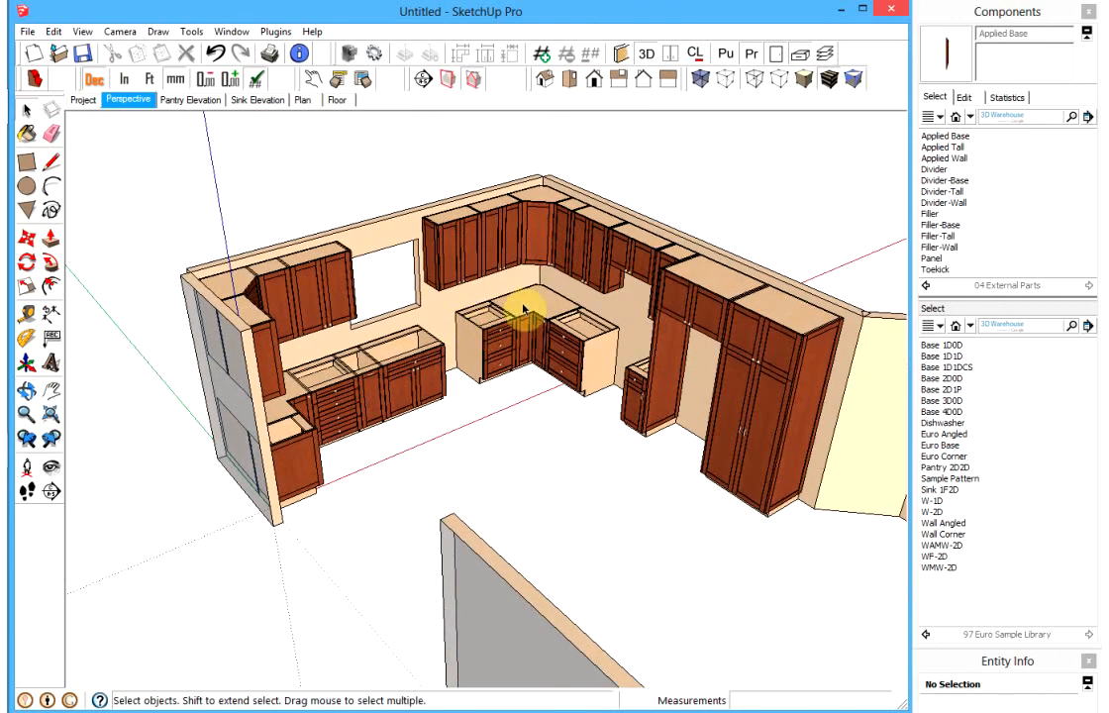